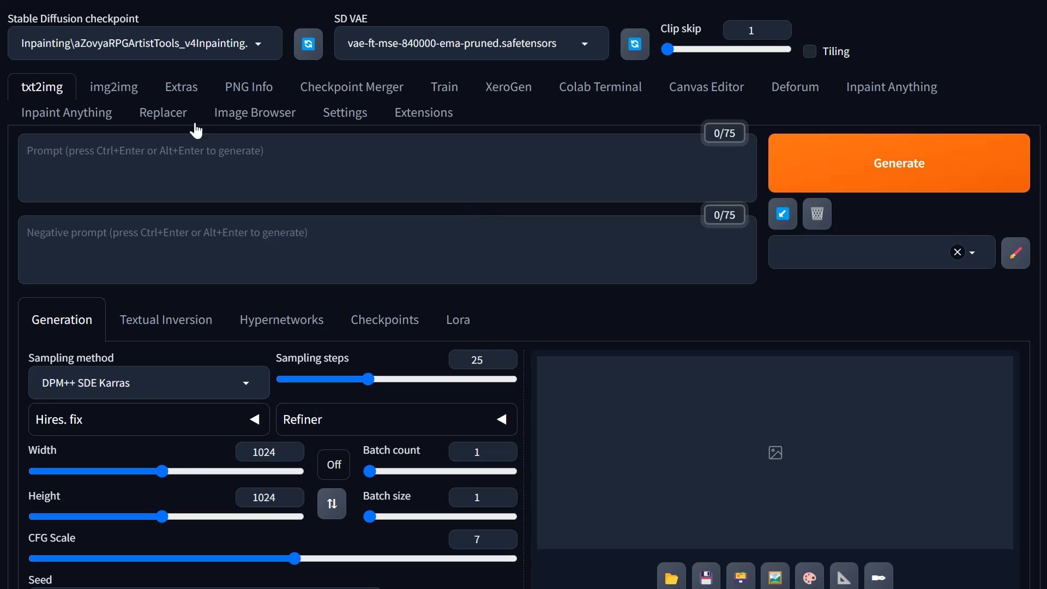
- Look over the Inpaint mode of img2img, then return to txt2img
{"action": "left_click", "coordinate": [127, 96]}
{"action": "left_click", "coordinate": [194, 368]}
{"action": "scroll", "coordinate": [515, 386], "scroll_direction": "down", "scroll_amount": 5}
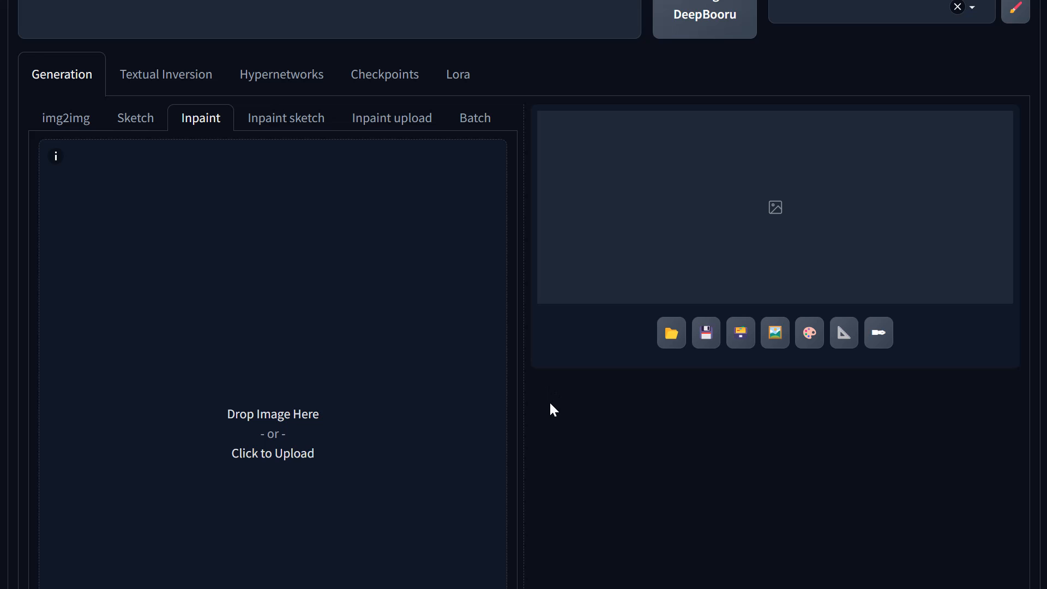
{"action": "scroll", "coordinate": [587, 443], "scroll_direction": "up", "scroll_amount": 5}
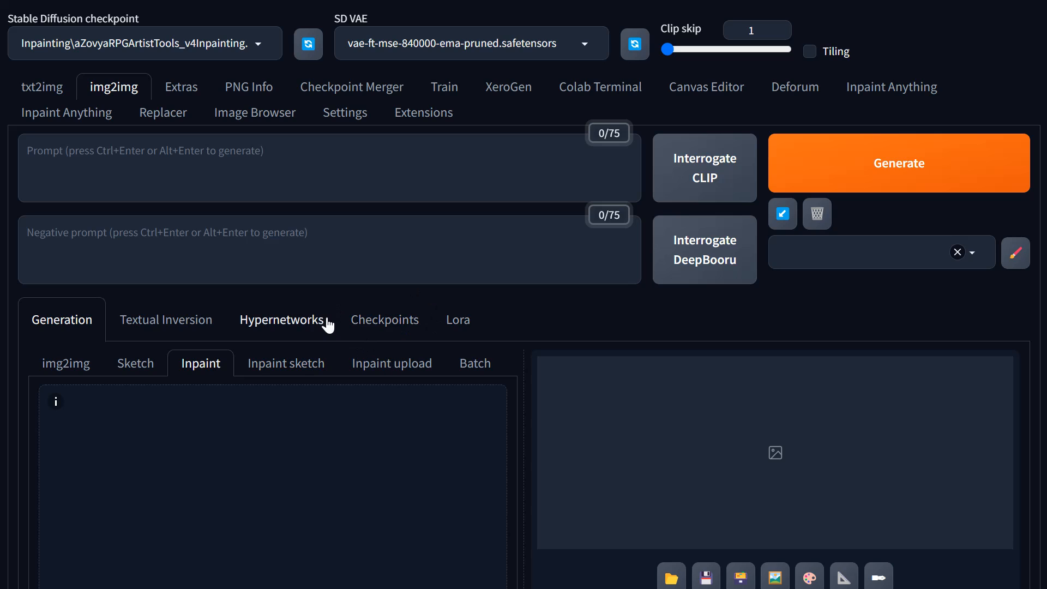
{"action": "left_click", "coordinate": [42, 88]}
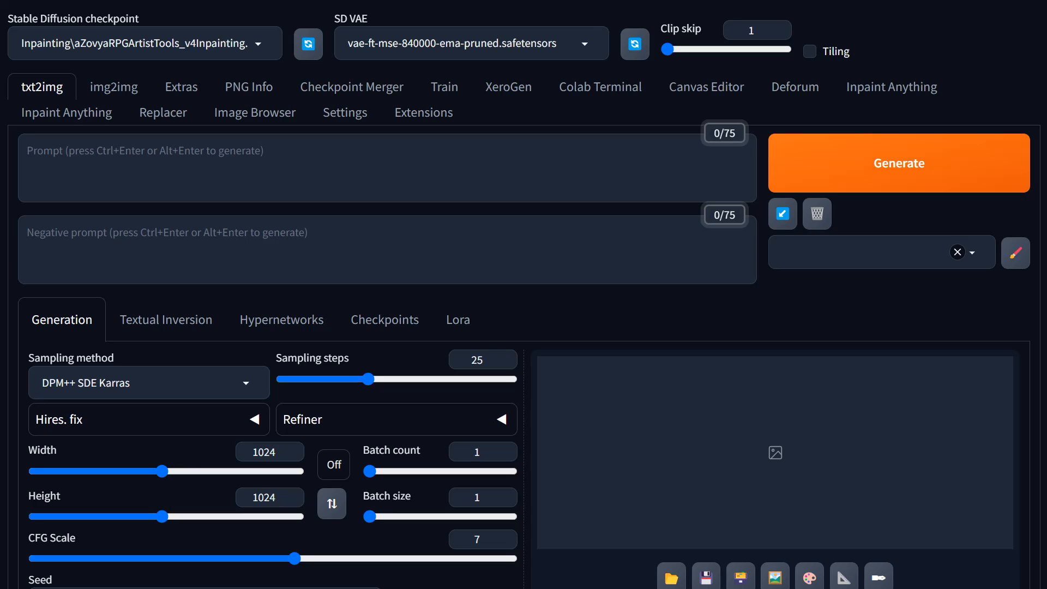
- Load the SDXL\sahastrakotiXL_v10.safetensors checkpoint as the Stable Diffusion model
{"action": "left_click", "coordinate": [258, 48]}
{"action": "scroll", "coordinate": [277, 398], "scroll_direction": "down", "scroll_amount": 5}
{"action": "scroll", "coordinate": [277, 399], "scroll_direction": "down", "scroll_amount": 3}
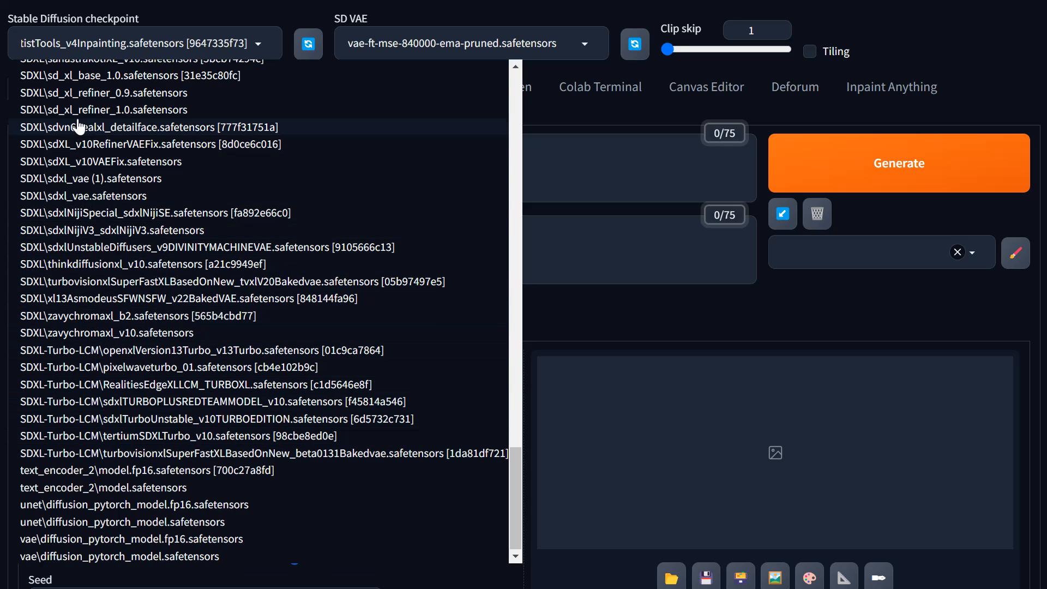
{"action": "scroll", "coordinate": [78, 125], "scroll_direction": "up", "scroll_amount": 2}
{"action": "left_click", "coordinate": [82, 140]}
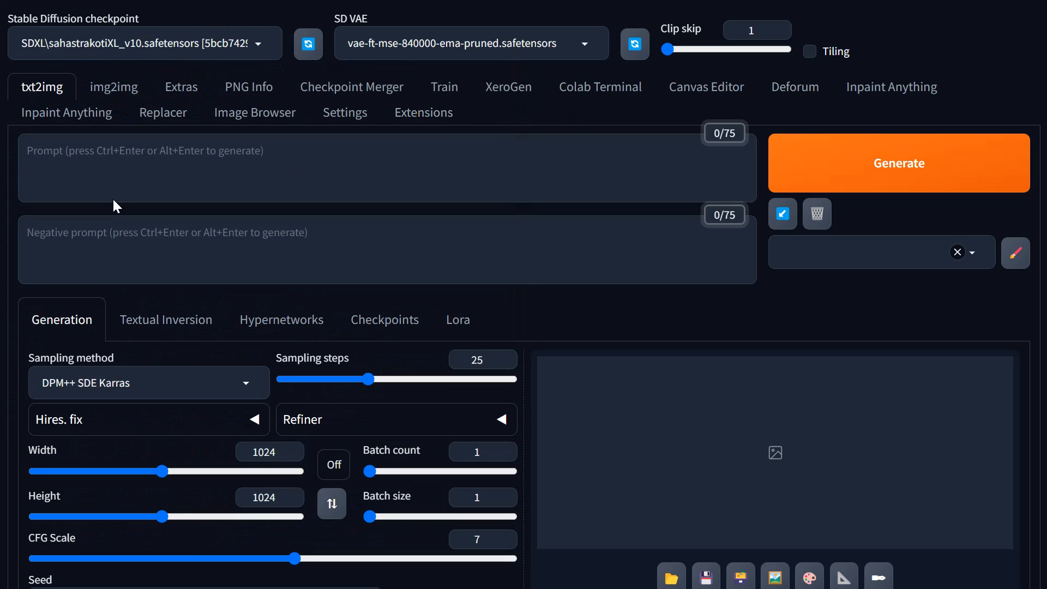
- Enter the prompt "digital illustration of a Mediterranean town square open market lots of people", correcting the spelling of Mediterranean
{"action": "left_click", "coordinate": [27, 151]}
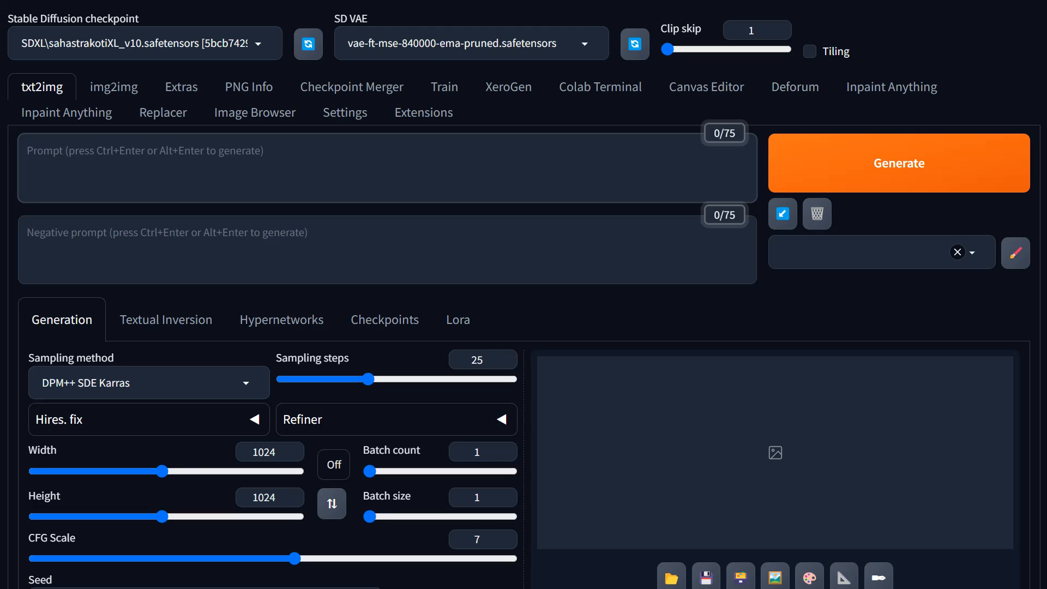
{"action": "type", "text": "digital illustration of a mediteranian "}
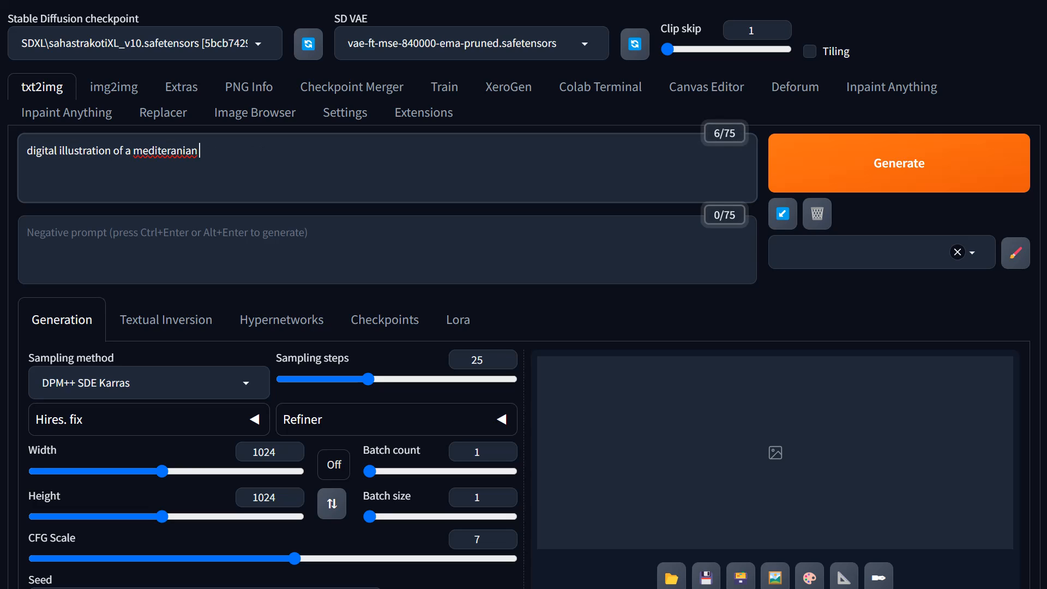
{"action": "type", "text": "town square open marken"}
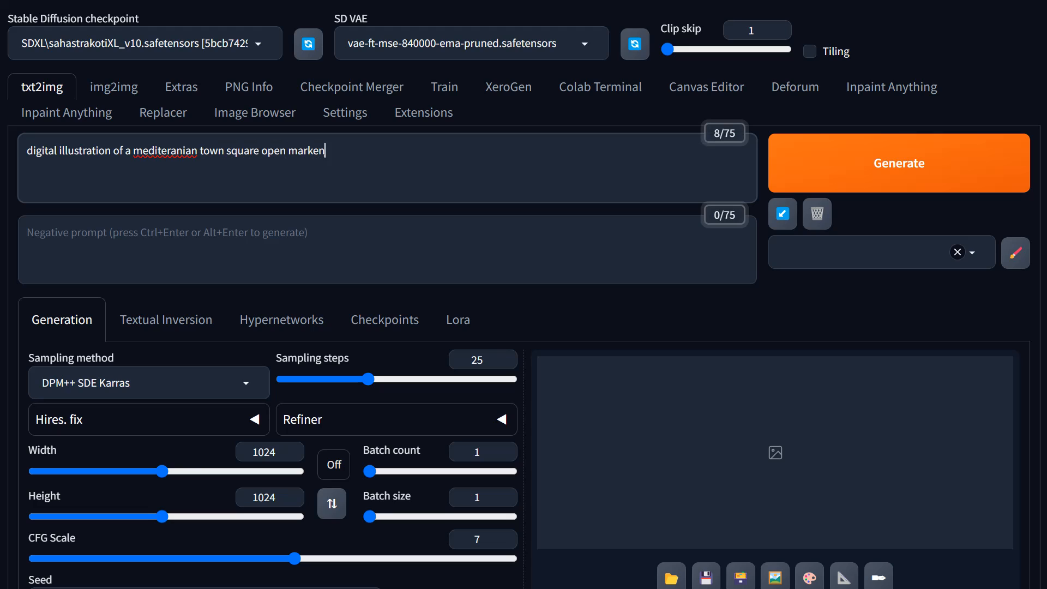
{"action": "key", "text": "BackSpace"}
{"action": "type", "text": "t lots of people"}
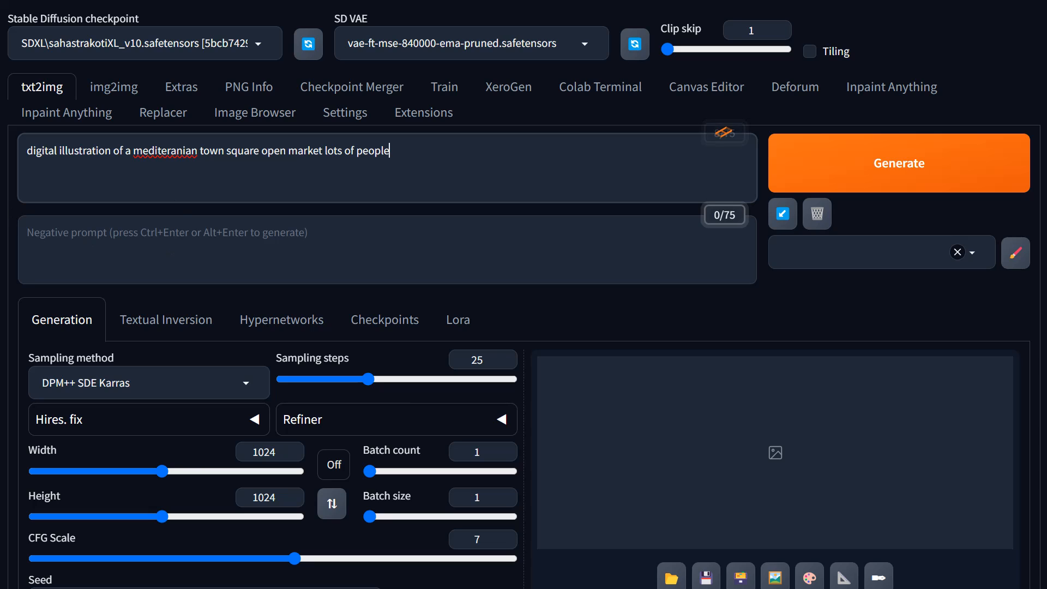
{"action": "right_click", "coordinate": [162, 155]}
{"action": "left_click", "coordinate": [266, 175]}
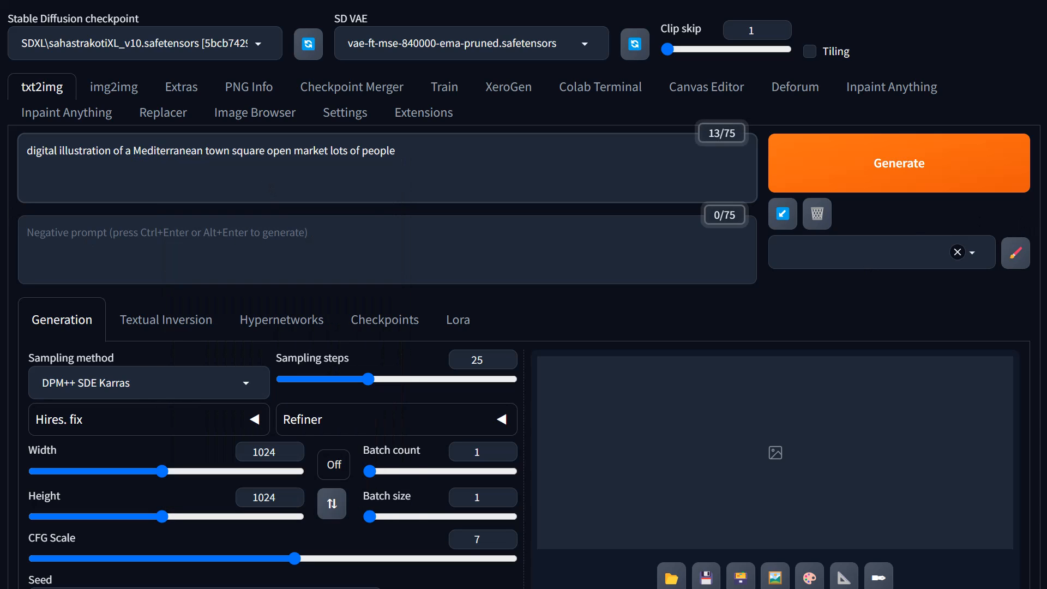
- Set the VAE to fixFP16ErrorsSDXLLowerMemoryUse_v10.safetensors and the image aspect ratio to 16:9
{"action": "left_click", "coordinate": [600, 46]}
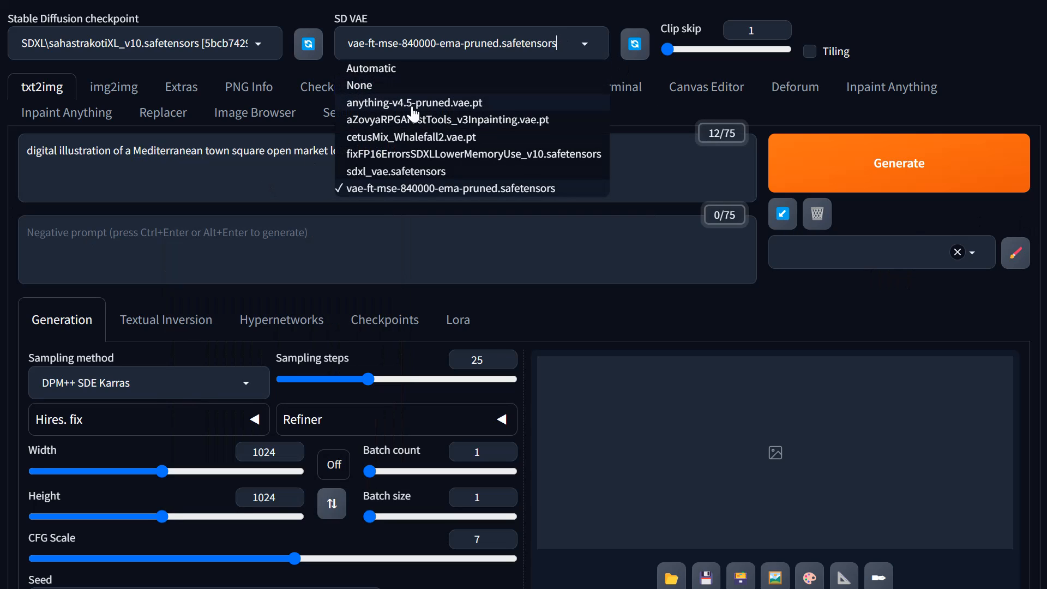
{"action": "left_click", "coordinate": [393, 154]}
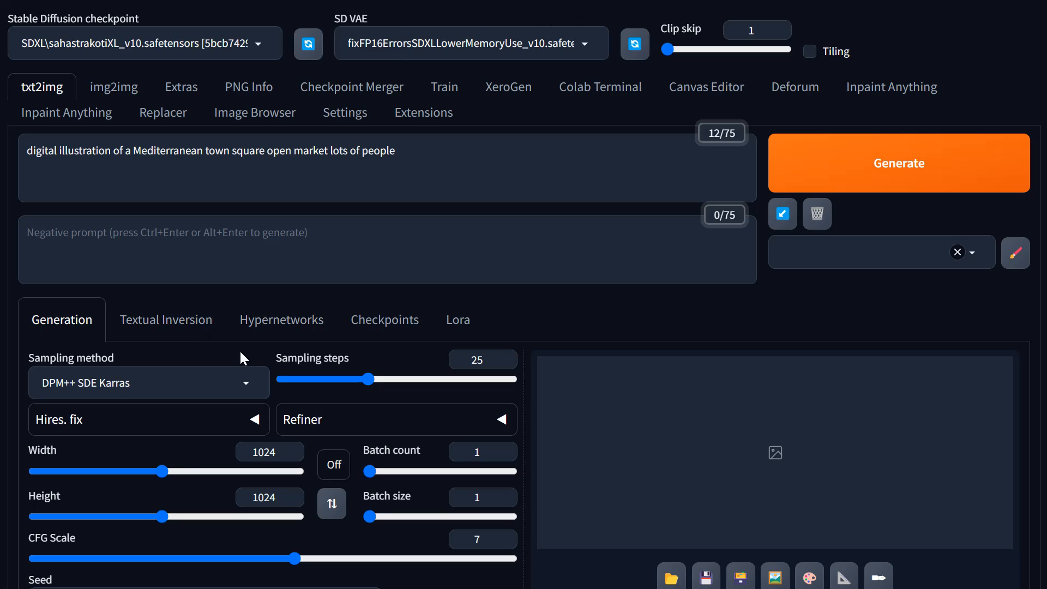
{"action": "left_click", "coordinate": [337, 467]}
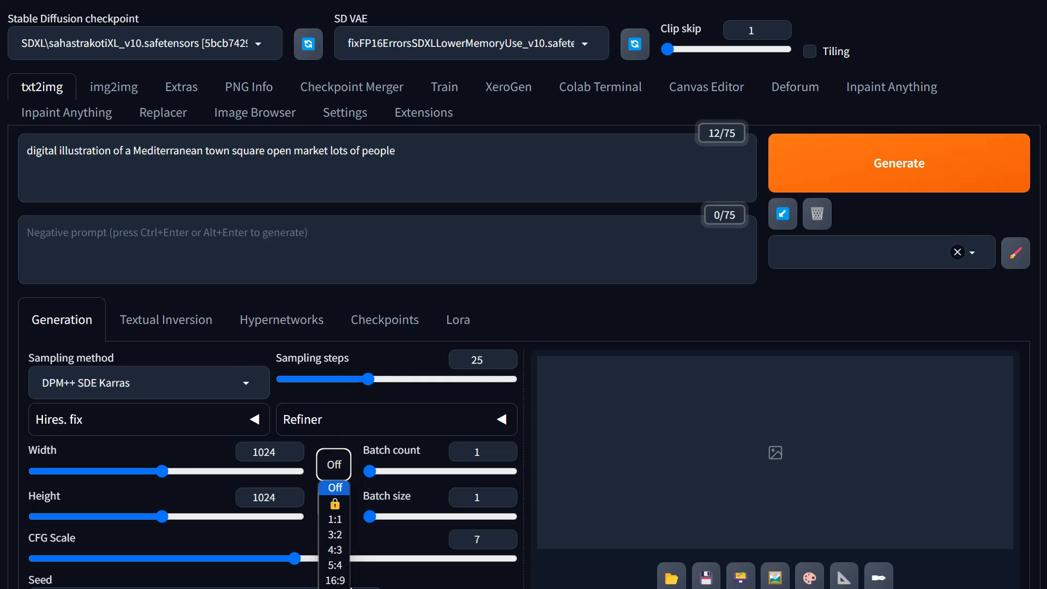
{"action": "left_click", "coordinate": [334, 580]}
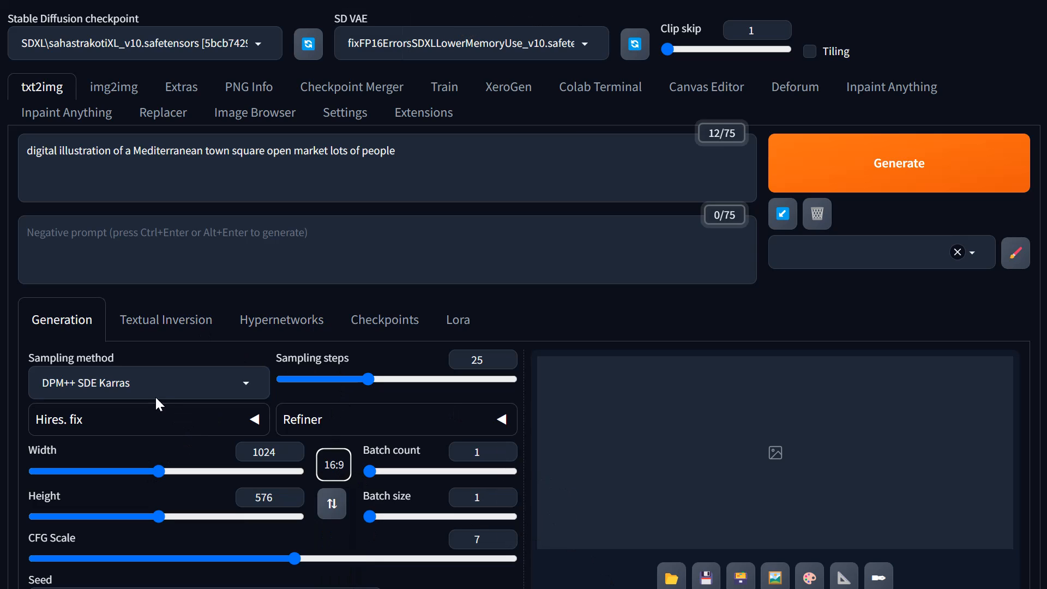
- Set the sampling method to Euler a and generate the market square image
{"action": "left_click", "coordinate": [137, 383]}
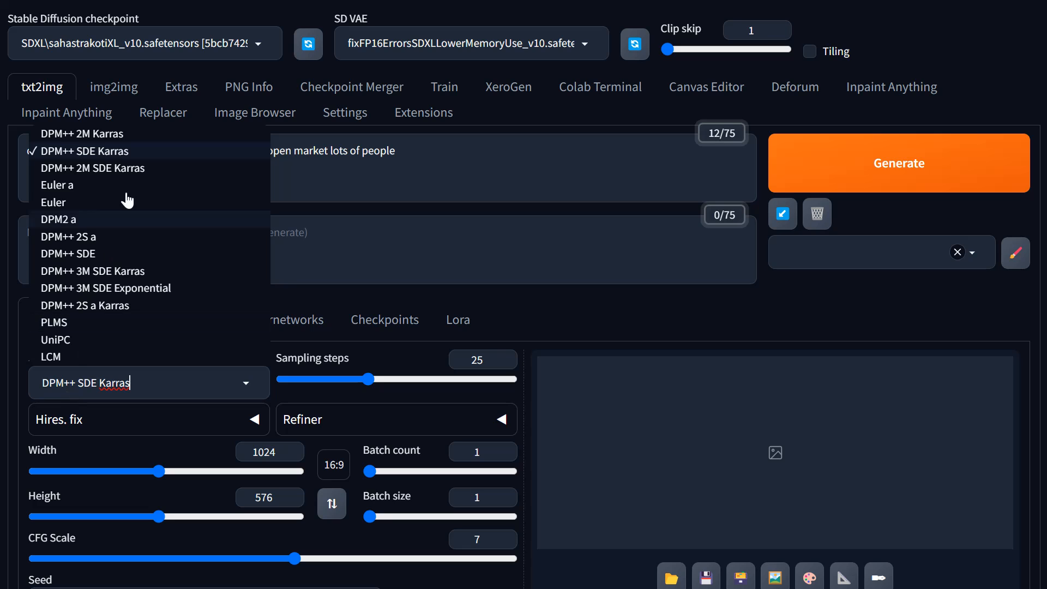
{"action": "left_click", "coordinate": [109, 183]}
{"action": "scroll", "coordinate": [599, 346], "scroll_direction": "down", "scroll_amount": 9}
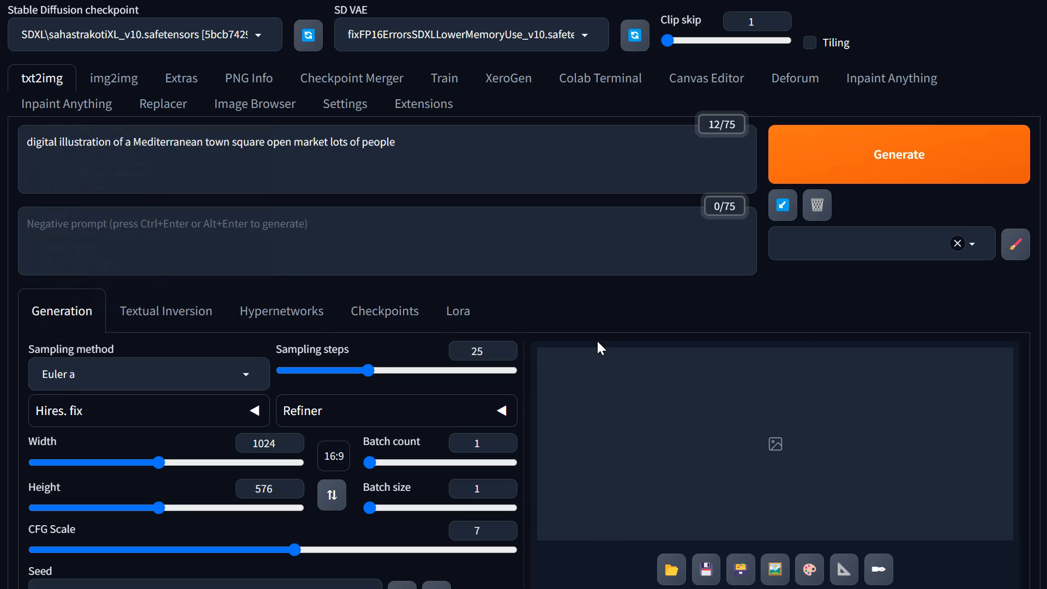
{"action": "scroll", "coordinate": [633, 419], "scroll_direction": "up", "scroll_amount": 8}
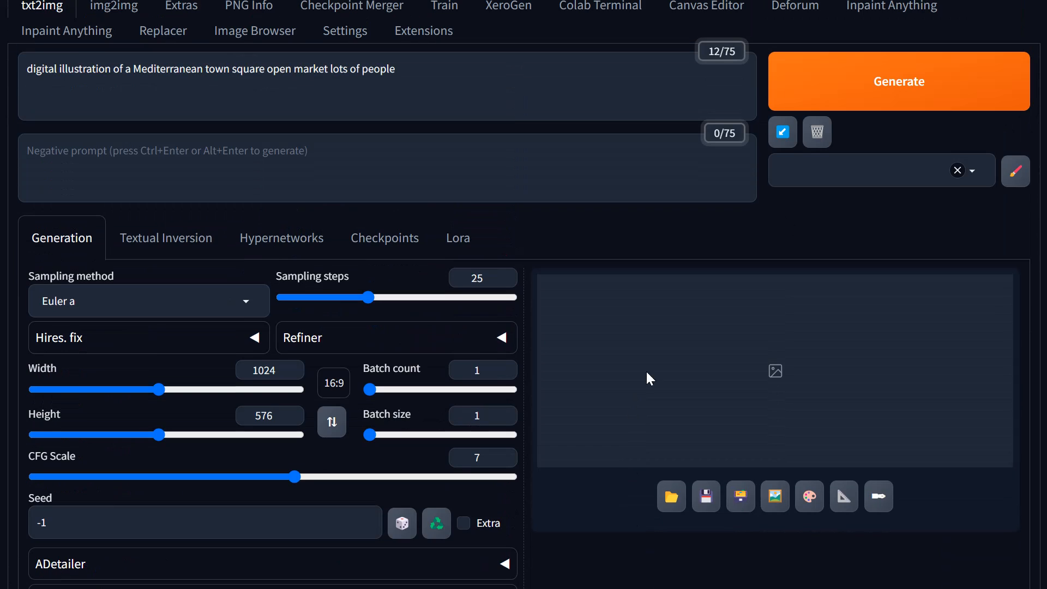
{"action": "left_click", "coordinate": [895, 82]}
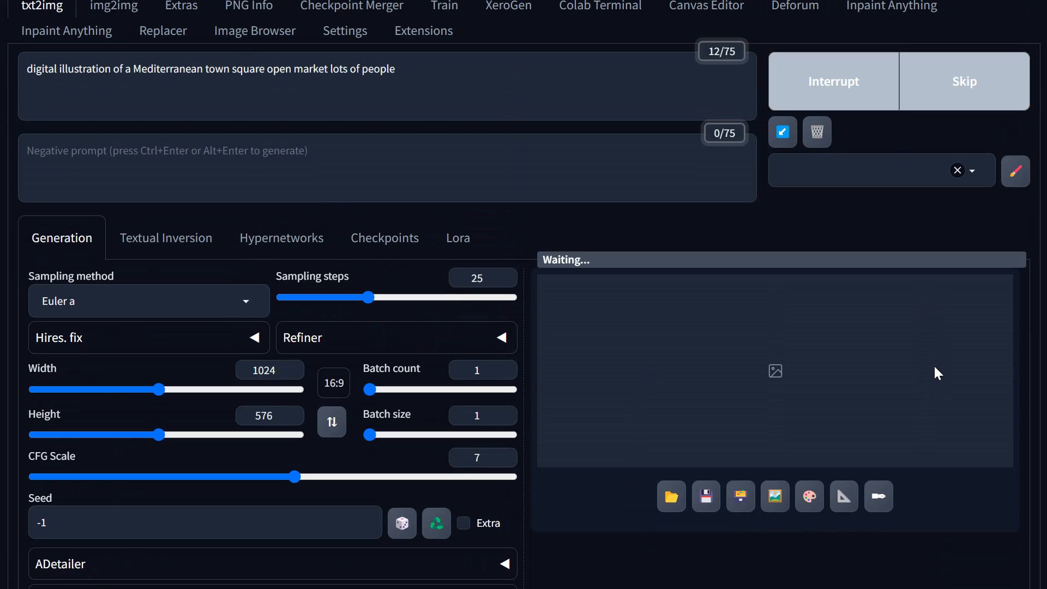
{"action": "scroll", "coordinate": [938, 382], "scroll_direction": "down", "scroll_amount": 6}
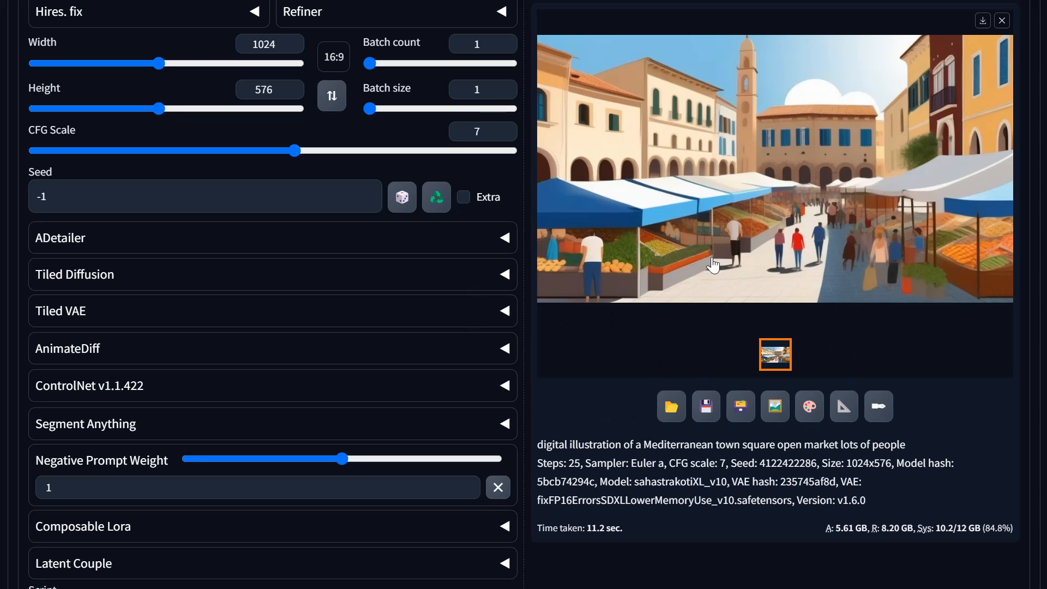
{"action": "scroll", "coordinate": [912, 228], "scroll_direction": "up", "scroll_amount": 2}
{"action": "scroll", "coordinate": [913, 229], "scroll_direction": "up", "scroll_amount": 5}
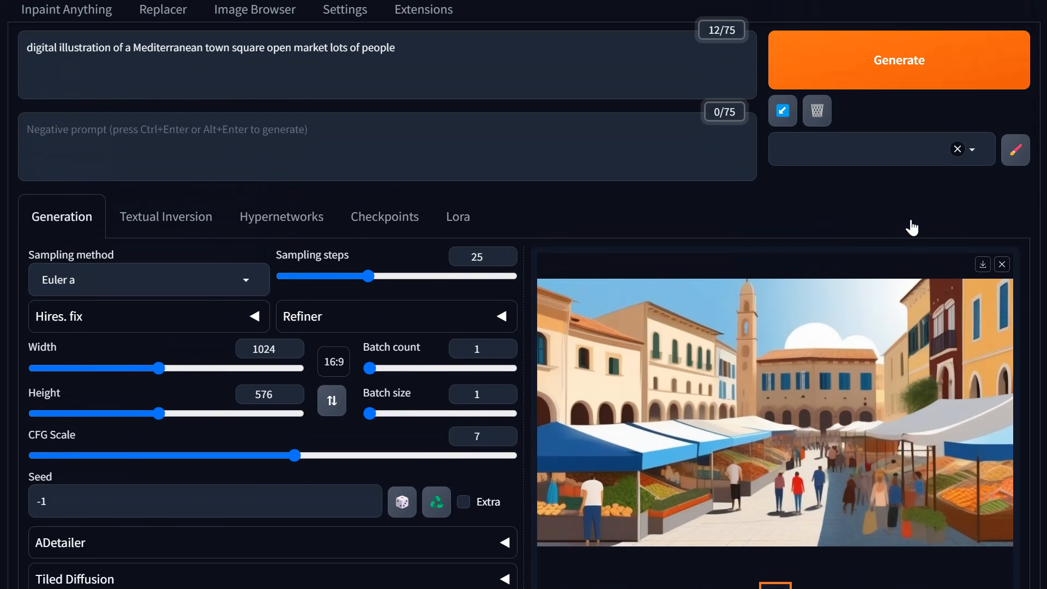
- Copy the entire txt2img prompt and open the XeroGen extension
{"action": "left_click", "coordinate": [211, 70]}
{"action": "key", "text": "ctrl+a"}
{"action": "key", "text": "ctrl+c"}
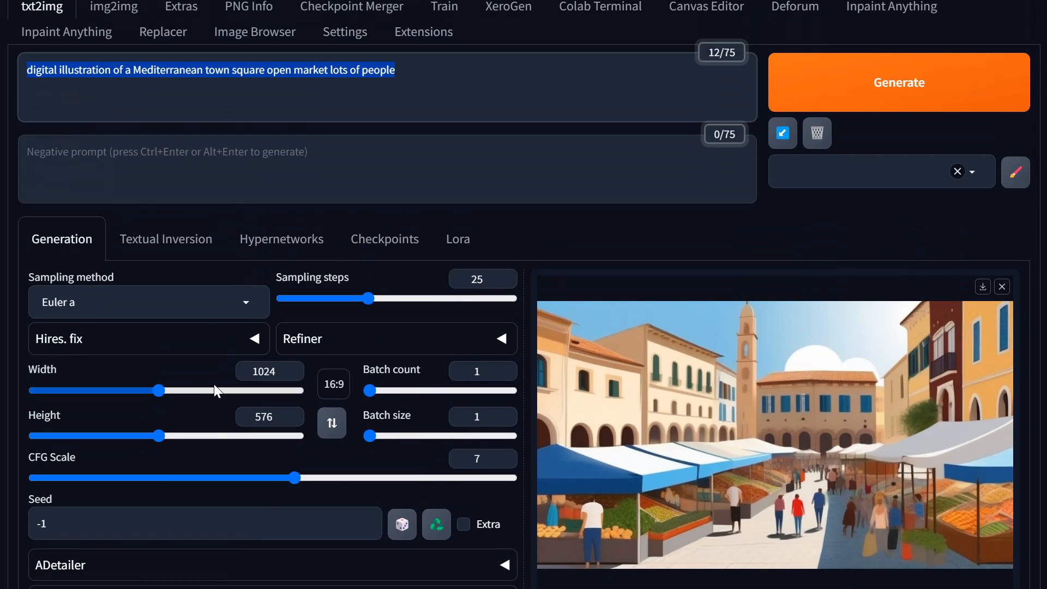
{"action": "left_click", "coordinate": [489, 8]}
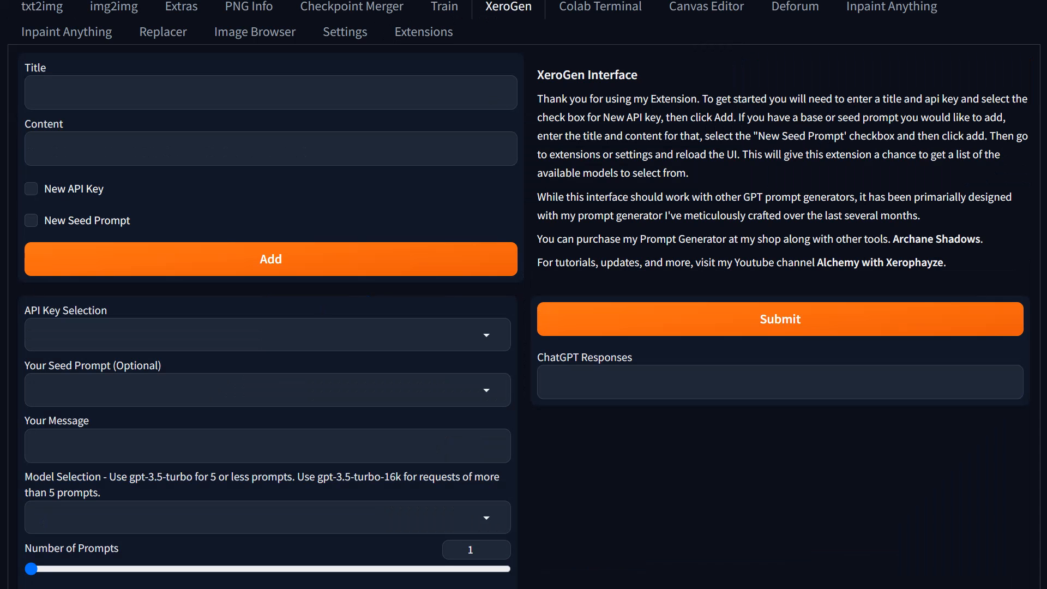
- Select the OpenAPI entry as the API key and USDPG 6.5.0 beta as the seed prompt
{"action": "left_click", "coordinate": [156, 350]}
{"action": "left_click", "coordinate": [79, 312]}
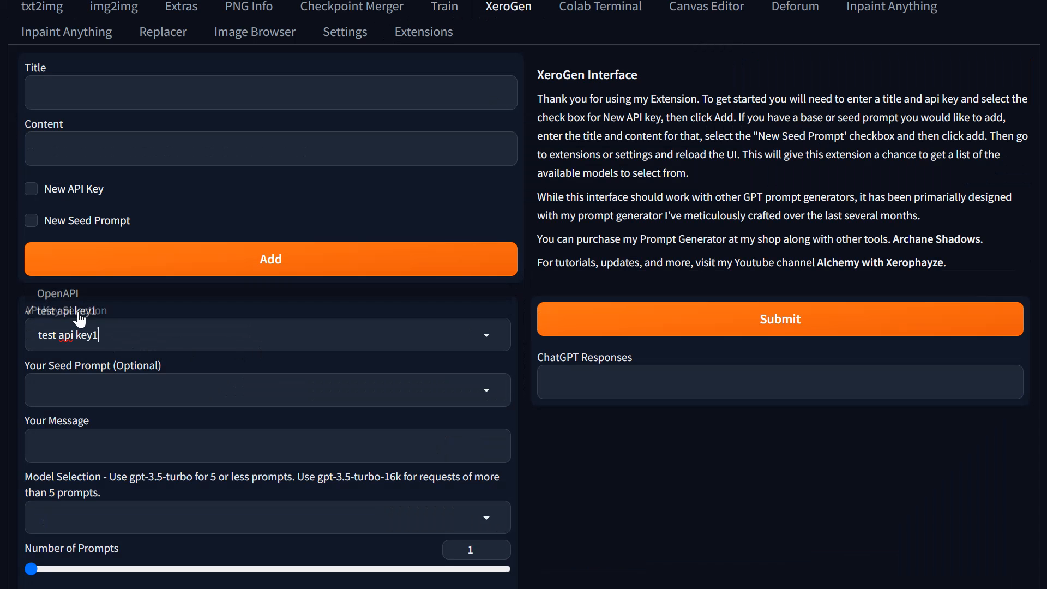
{"action": "left_click", "coordinate": [79, 293]}
{"action": "left_click", "coordinate": [122, 389]}
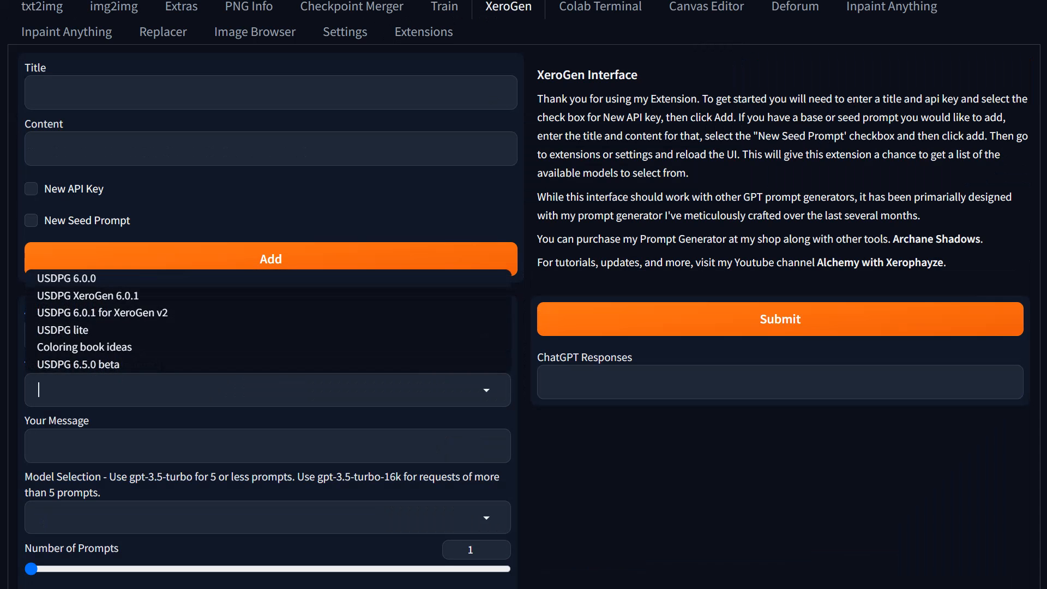
{"action": "left_click", "coordinate": [78, 365]}
- Paste the copied prompt as the message and choose the gpt-3.5-turbo model
{"action": "left_click", "coordinate": [129, 440]}
{"action": "key", "text": "ctrl+v"}
{"action": "left_click", "coordinate": [262, 517]}
{"action": "left_click", "coordinate": [77, 31]}
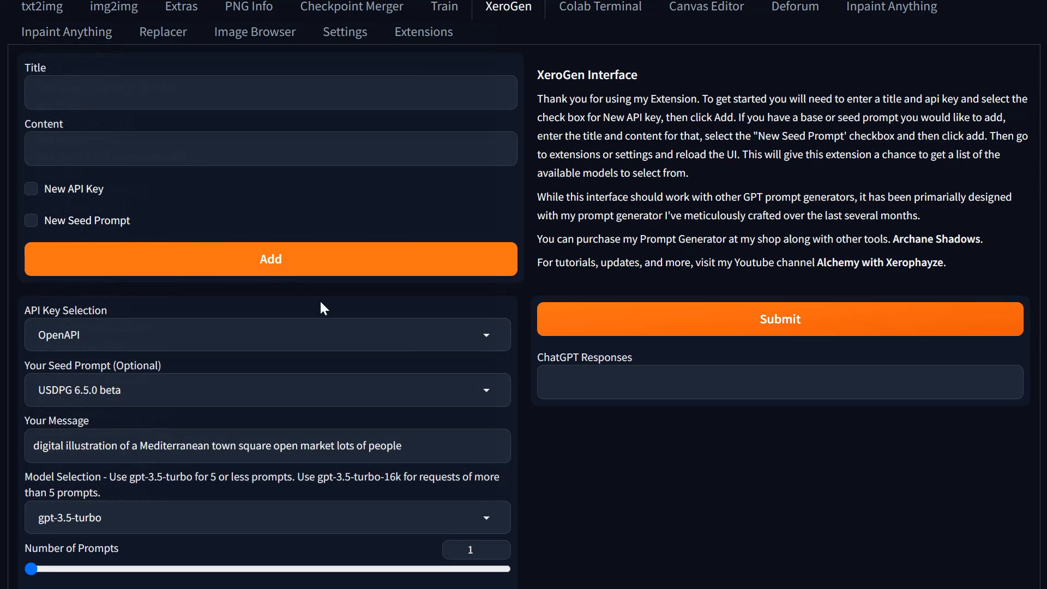
- Submit the message to ChatGPT to produce one expanded prompt
{"action": "left_click", "coordinate": [784, 330]}
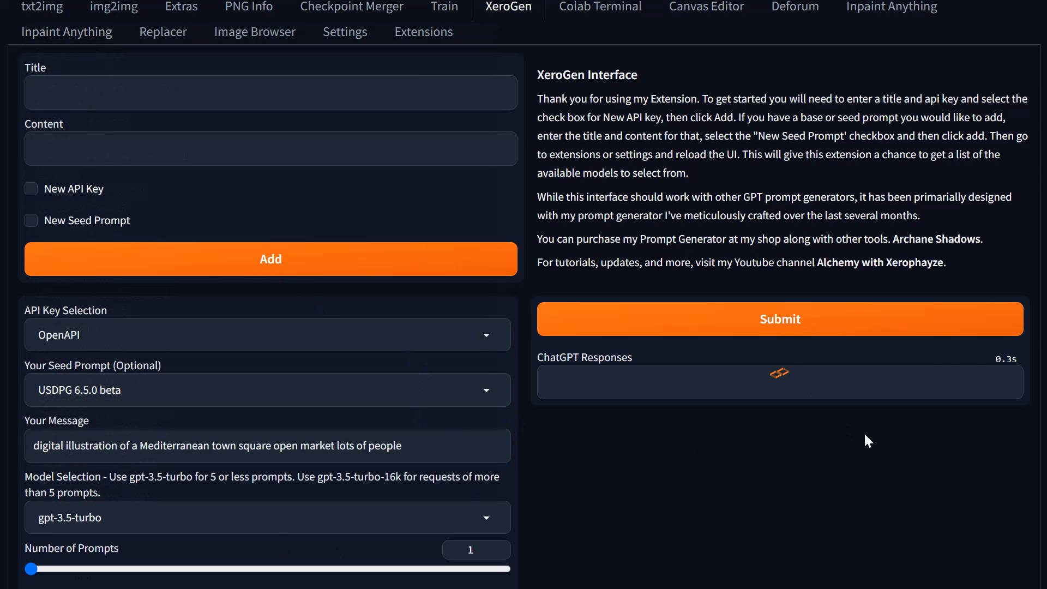
{"action": "scroll", "coordinate": [885, 493], "scroll_direction": "down", "scroll_amount": 2}
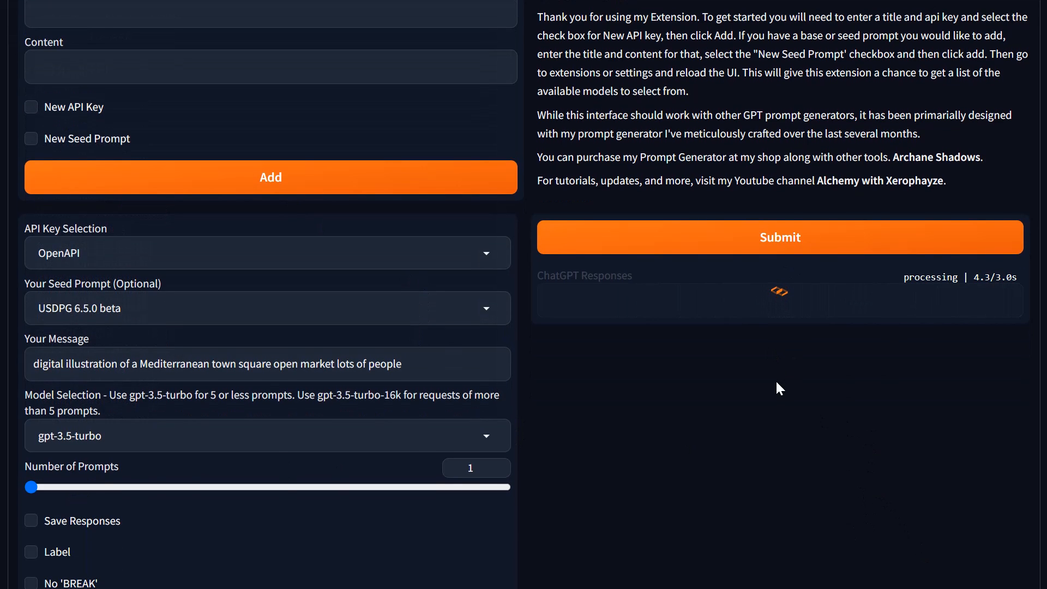
{"action": "left_click", "coordinate": [763, 240]}
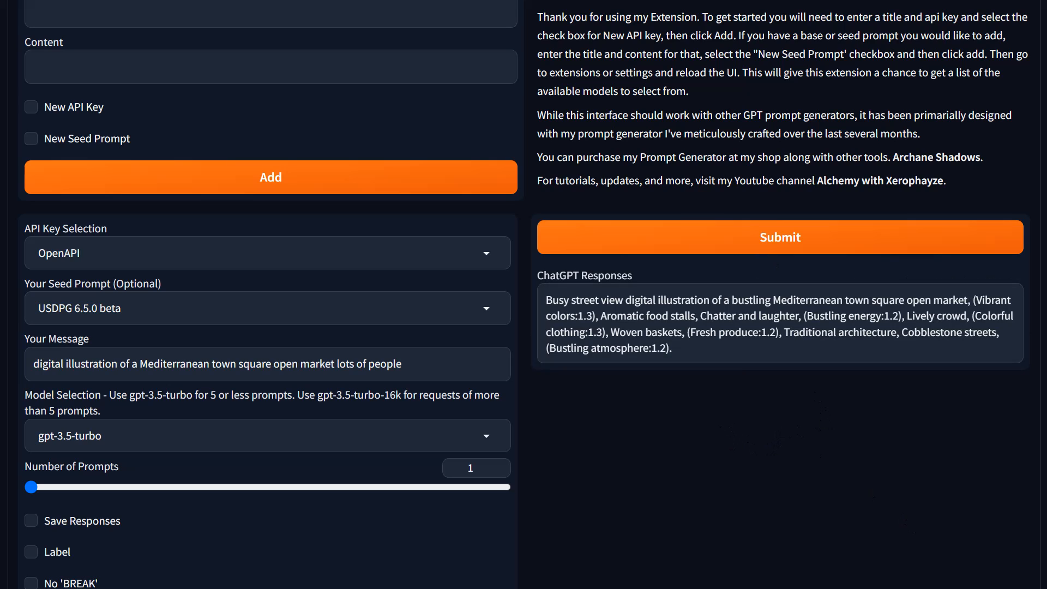
- Copy the whole ChatGPT response and replace the txt2img prompt with it
{"action": "left_click_drag", "start_coordinate": [674, 349], "coordinate": [541, 299]}
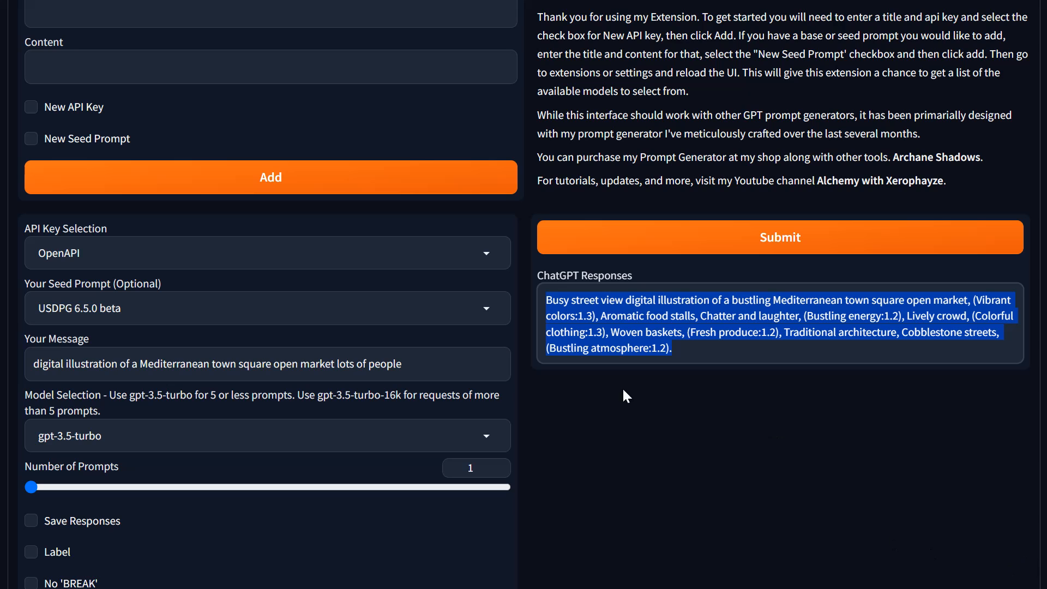
{"action": "right_click", "coordinate": [681, 309]}
{"action": "left_click", "coordinate": [708, 42]}
{"action": "scroll", "coordinate": [331, 275], "scroll_direction": "up", "scroll_amount": 3}
{"action": "left_click", "coordinate": [42, 86]}
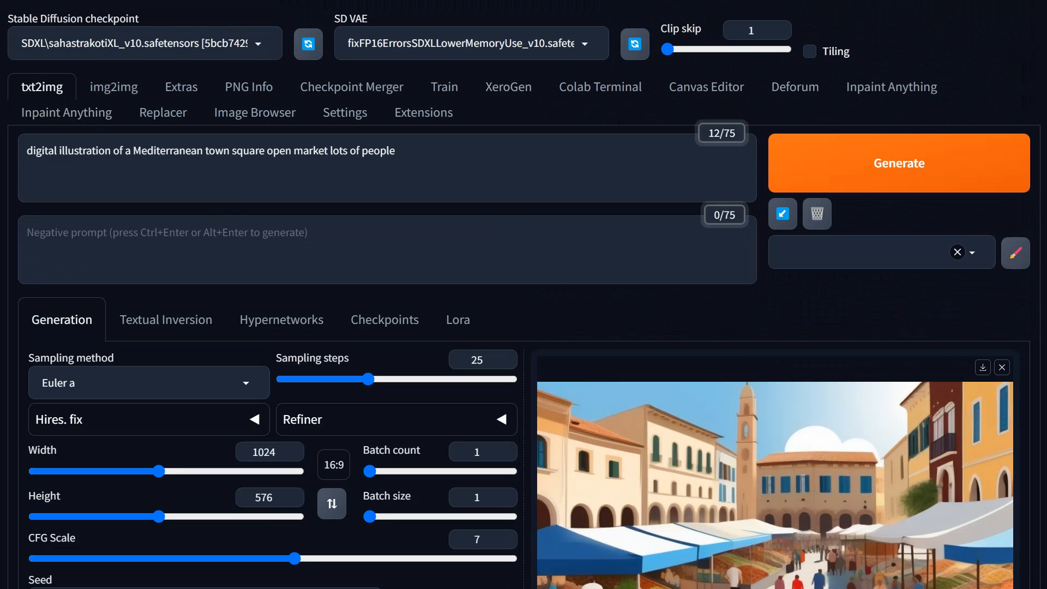
{"action": "key", "text": "ctrl+a"}
{"action": "key", "text": "ctrl+v"}
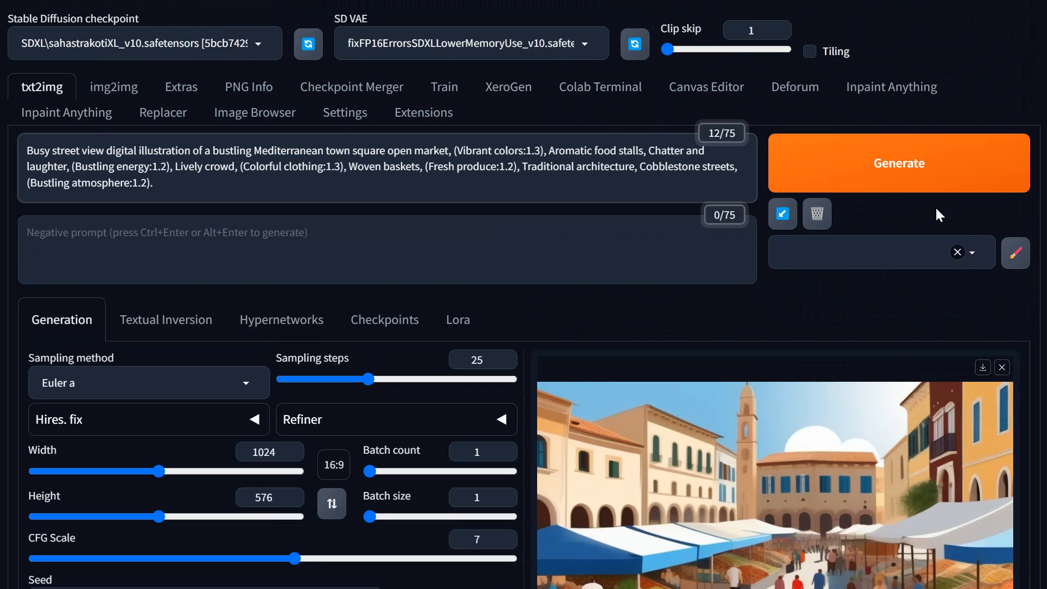
- Generate an image from the expanded prompt and send the result to img2img inpainting
{"action": "left_click", "coordinate": [848, 166]}
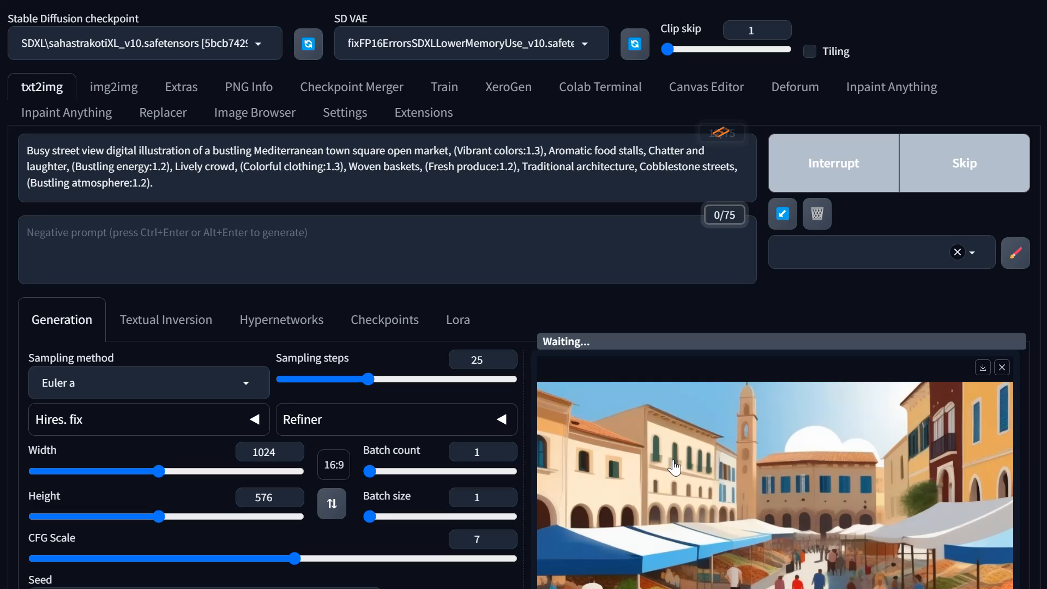
{"action": "scroll", "coordinate": [733, 497], "scroll_direction": "down", "scroll_amount": 3}
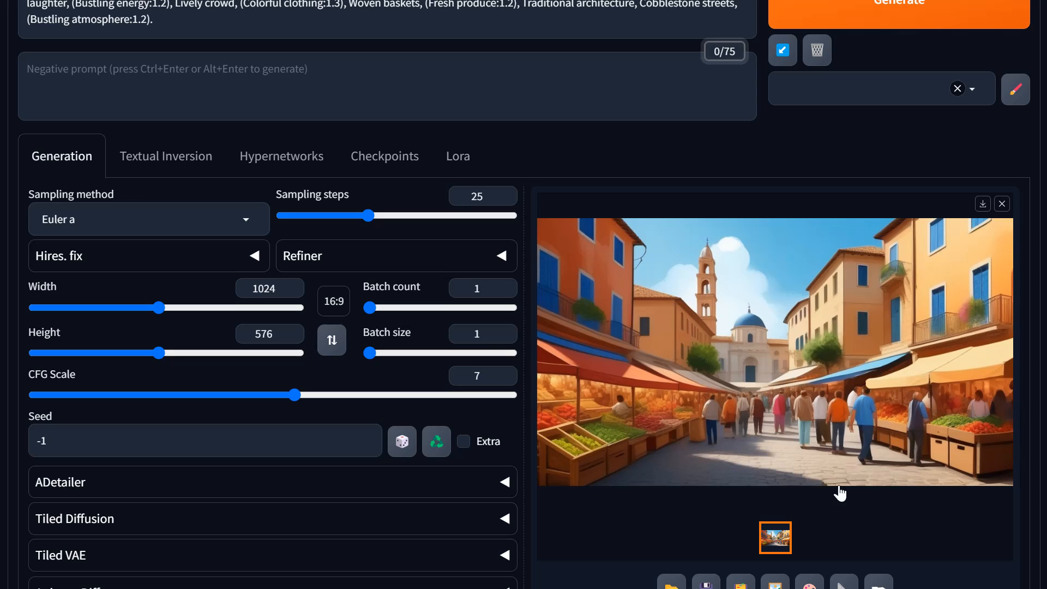
{"action": "scroll", "coordinate": [842, 466], "scroll_direction": "down", "scroll_amount": 1}
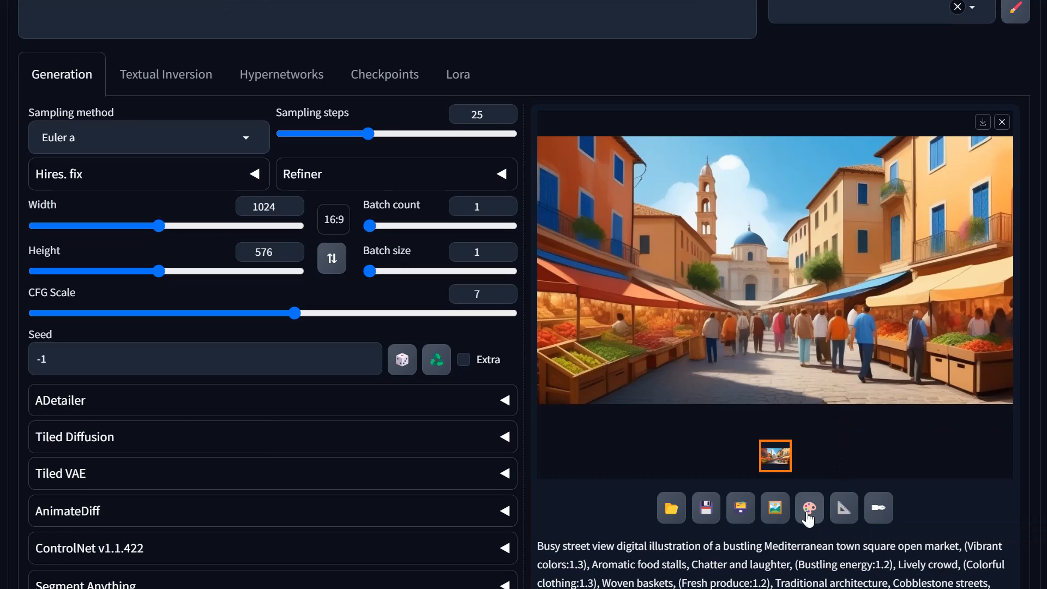
{"action": "left_click", "coordinate": [809, 515]}
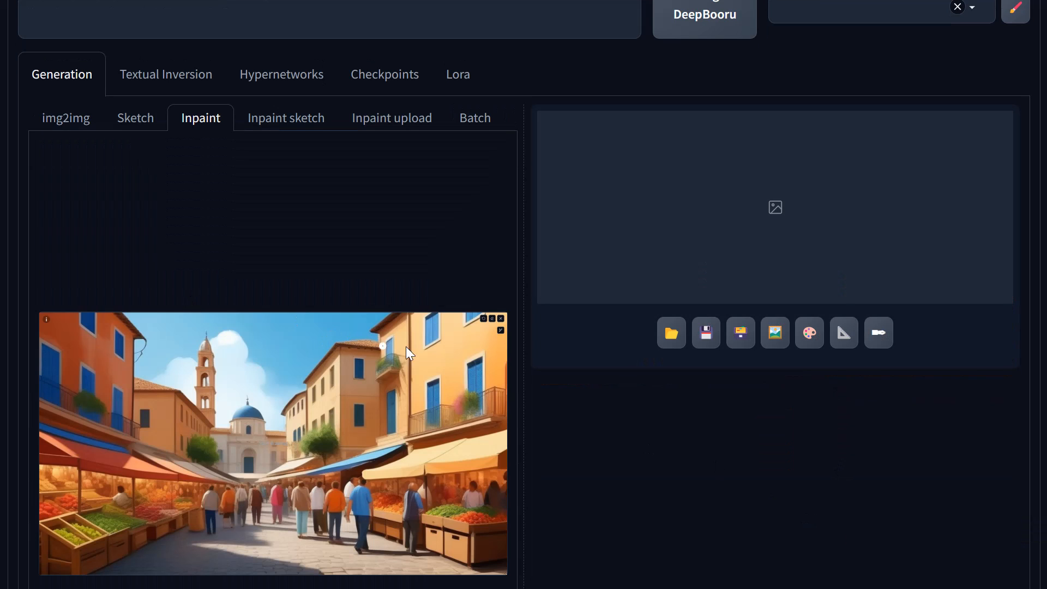
- Enlarge the inpaint brush for masking the market image
{"action": "scroll", "coordinate": [453, 444], "scroll_direction": "down", "scroll_amount": 3}
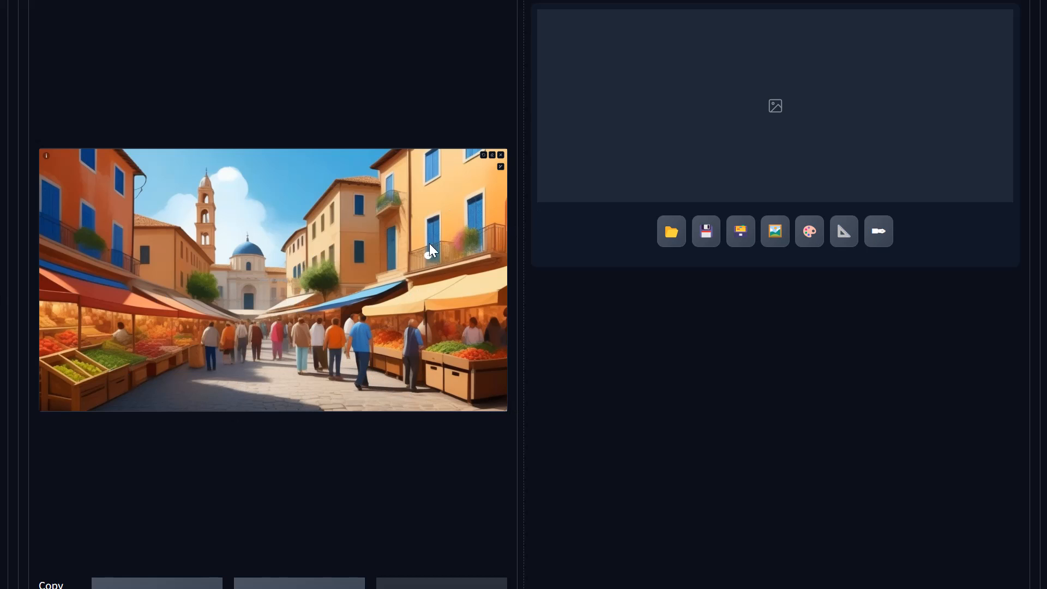
{"action": "left_click", "coordinate": [501, 166]}
{"action": "left_click_drag", "start_coordinate": [462, 168], "coordinate": [489, 168]}
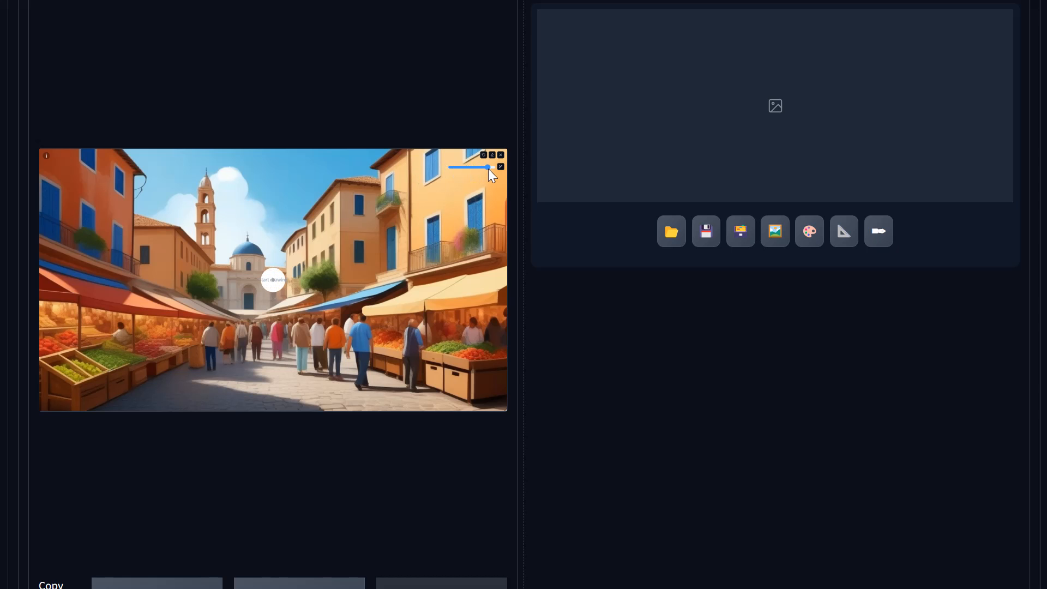
- Filter the Stable Diffusion checkpoints by "inpain" and load Inpainting\aZovyaRPGArtistTools_v4Inpainting.safetensors
{"action": "scroll", "coordinate": [676, 477], "scroll_direction": "up", "scroll_amount": 6}
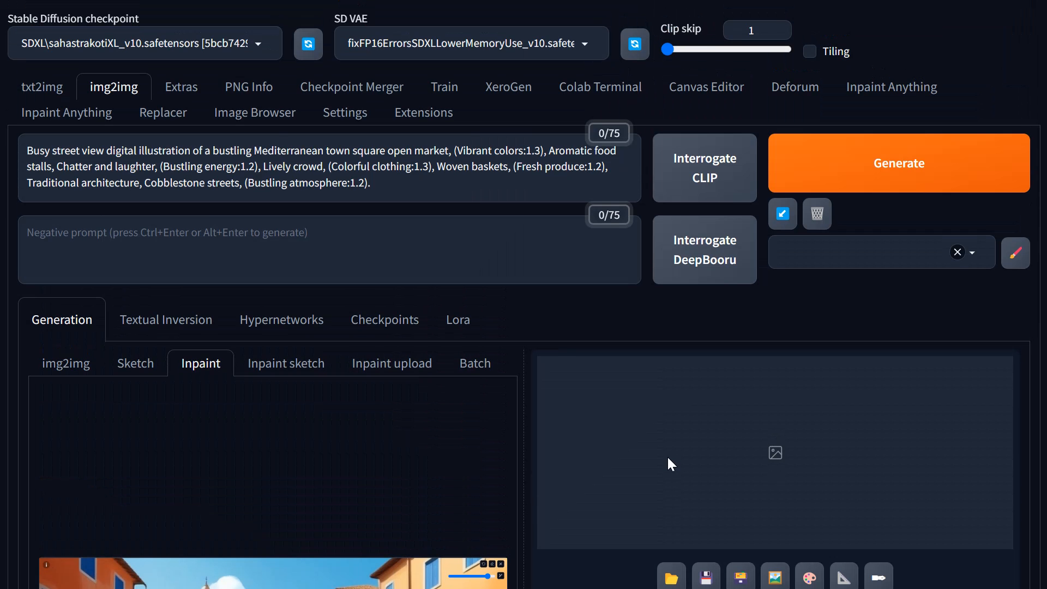
{"action": "left_click", "coordinate": [260, 46]}
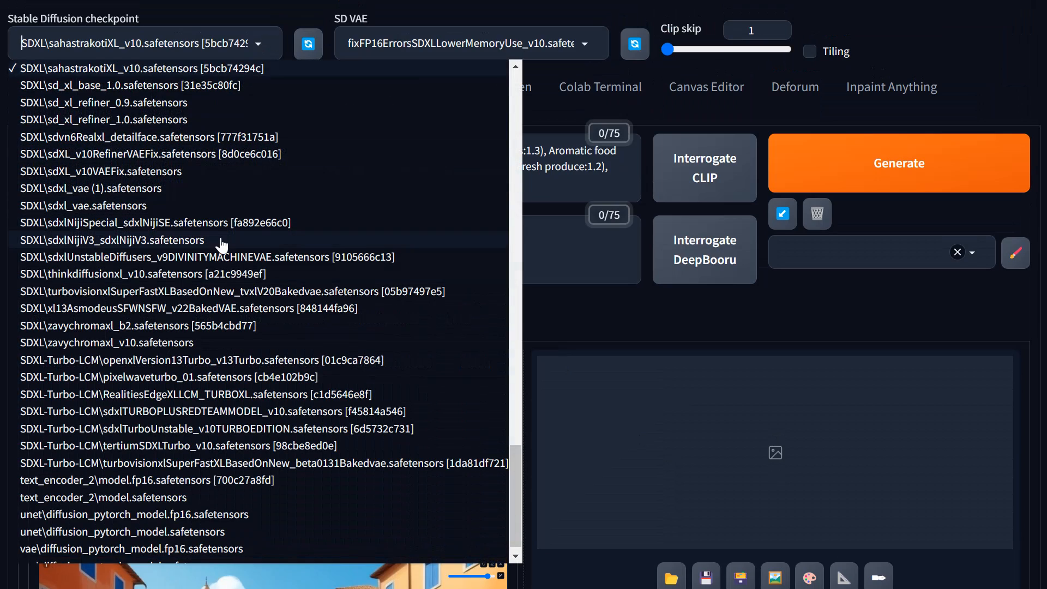
{"action": "scroll", "coordinate": [214, 333], "scroll_direction": "up", "scroll_amount": 20}
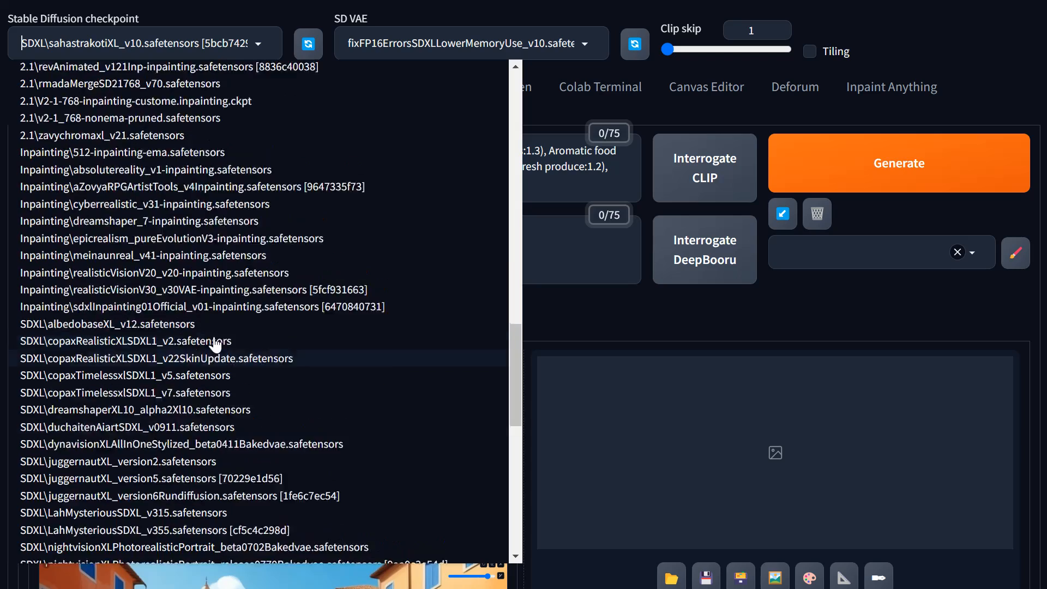
{"action": "scroll", "coordinate": [213, 343], "scroll_direction": "up", "scroll_amount": 10}
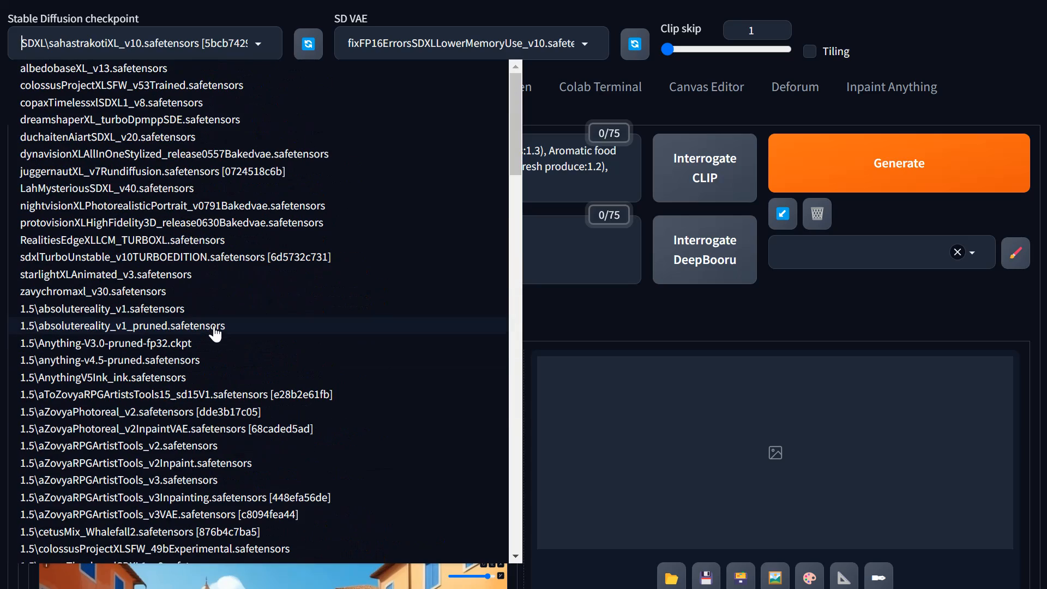
{"action": "left_click", "coordinate": [203, 43]}
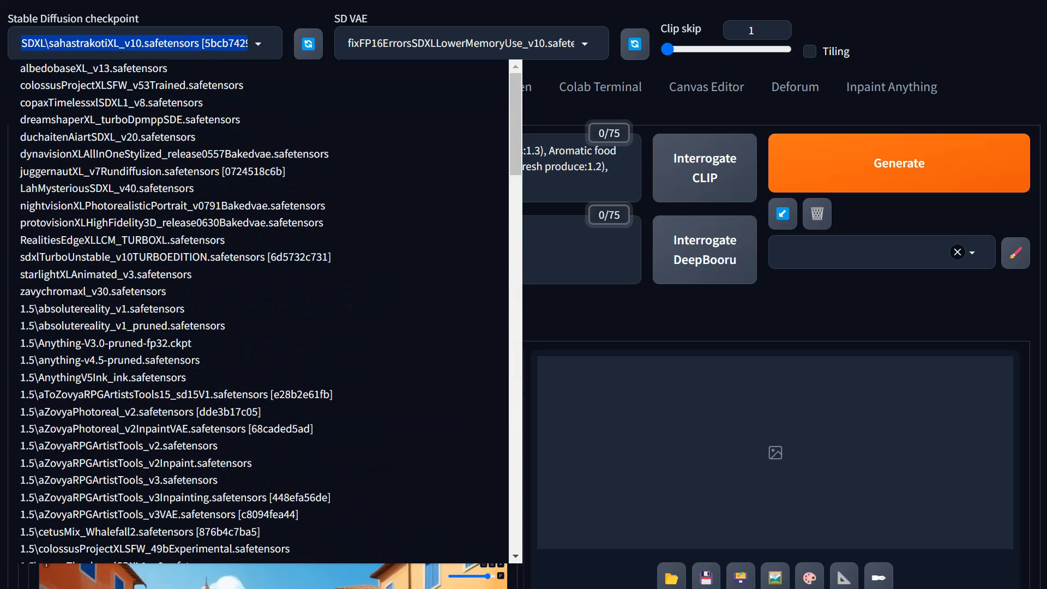
{"action": "type", "text": "inpain"}
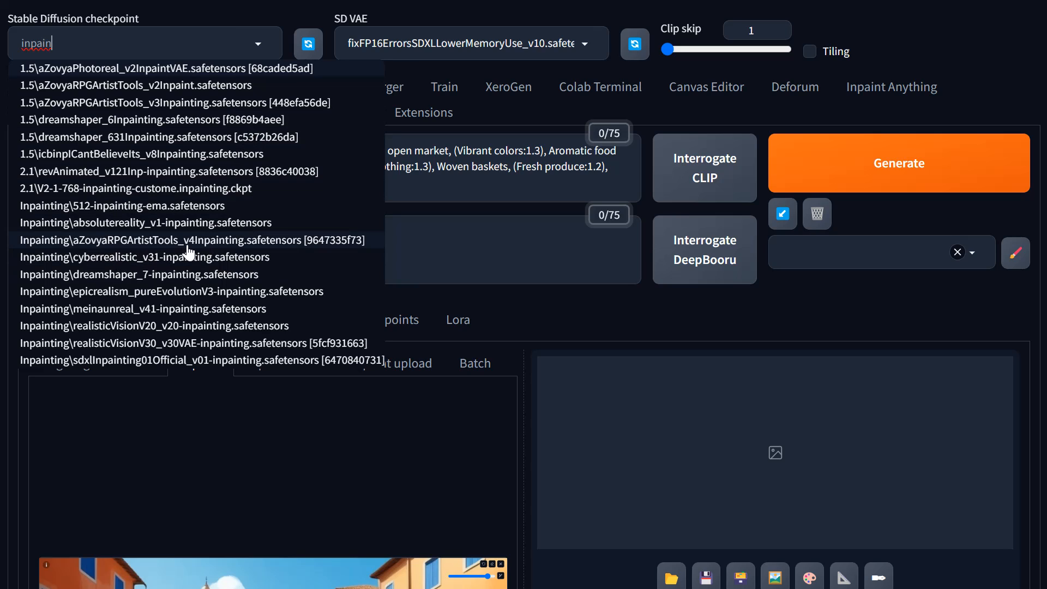
{"action": "left_click", "coordinate": [225, 244]}
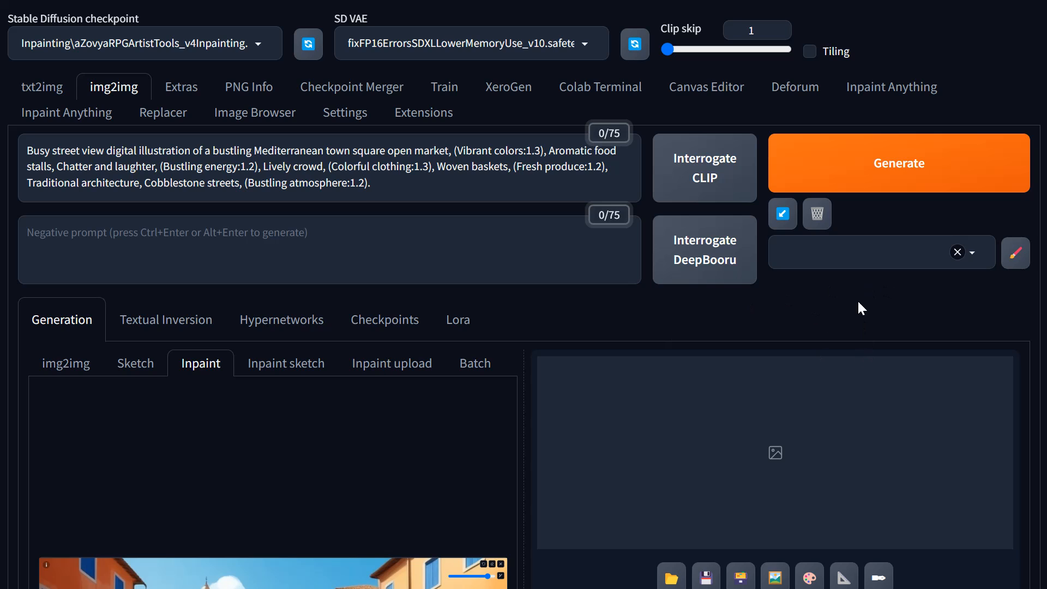
- Apply the "0 – N: SD 1.5-2.1 Negative" style and mask a tall oval area in front of the image's left market stalls
{"action": "left_click", "coordinate": [852, 251]}
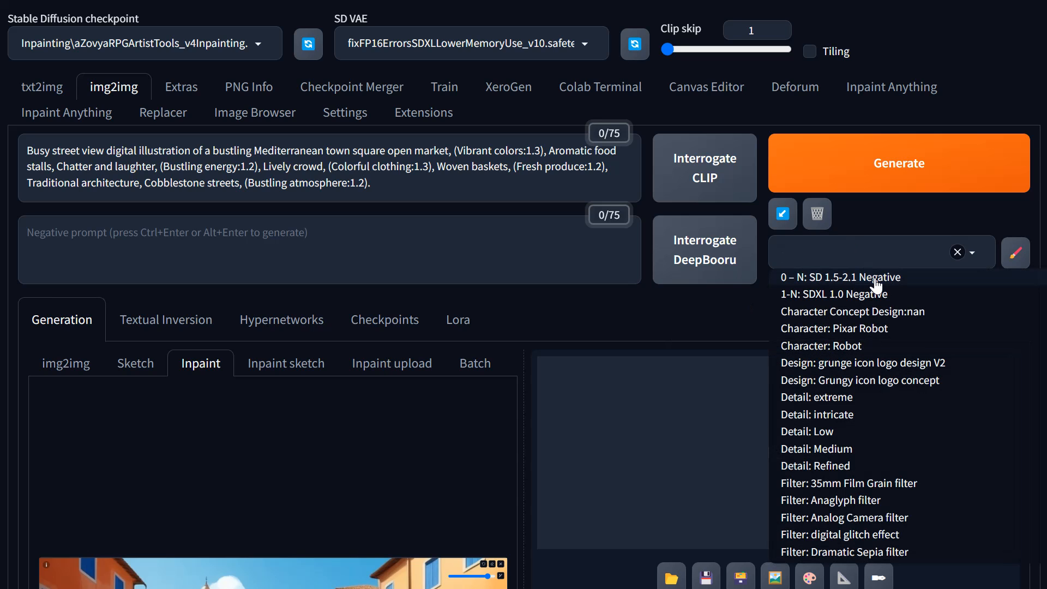
{"action": "left_click", "coordinate": [908, 282]}
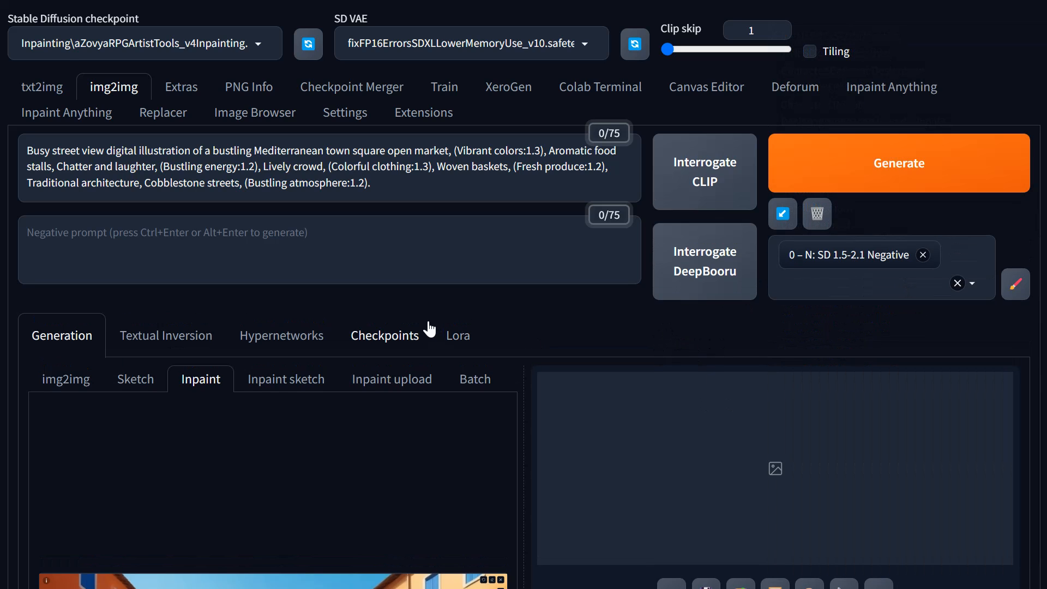
{"action": "scroll", "coordinate": [429, 330], "scroll_direction": "down", "scroll_amount": 9}
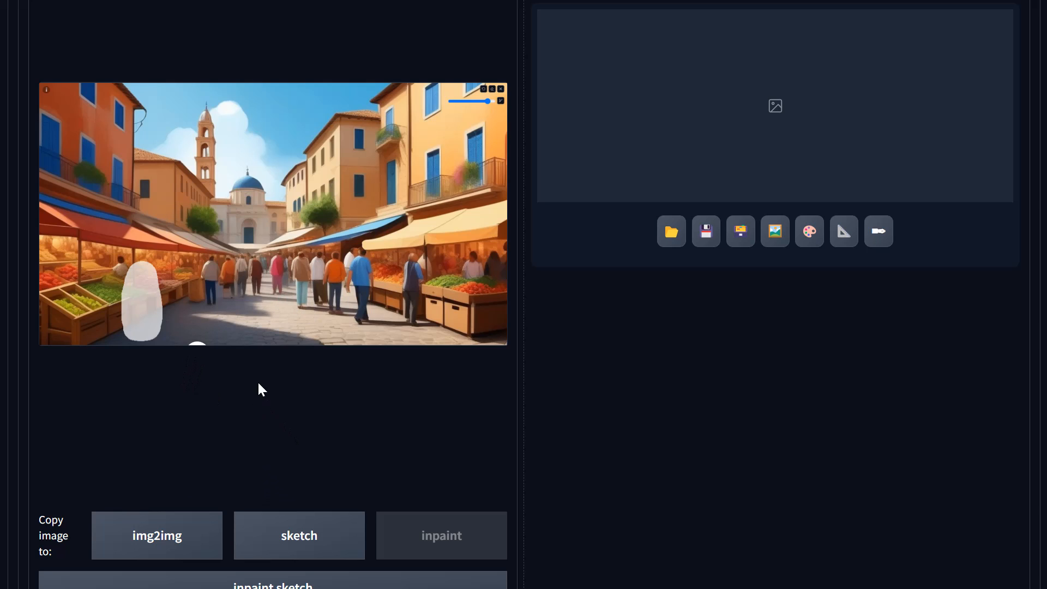
- Set the inpaint area to Only masked
{"action": "scroll", "coordinate": [435, 393], "scroll_direction": "down", "scroll_amount": 10}
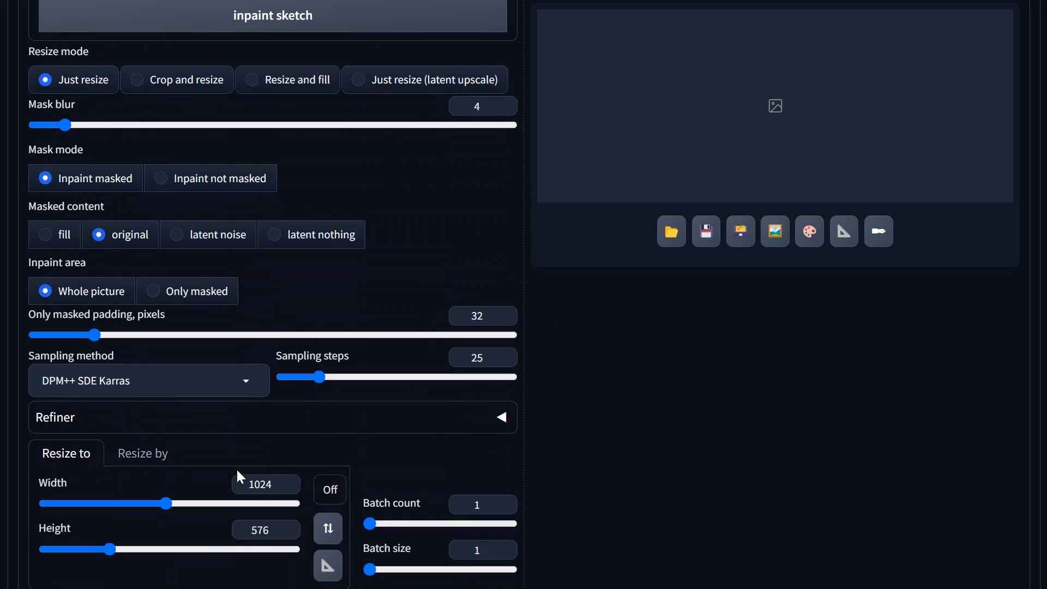
{"action": "left_click", "coordinate": [177, 294]}
{"action": "scroll", "coordinate": [709, 326], "scroll_direction": "down", "scroll_amount": 2}
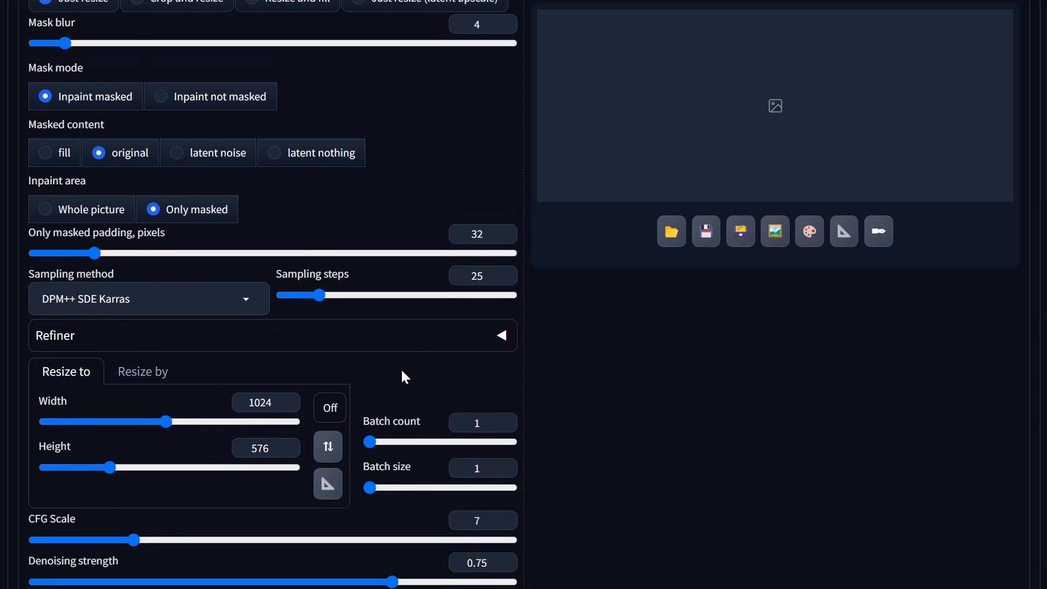
- Set the resize aspect ratio to 1:1 and the inpaint width and height to 768
{"action": "left_click", "coordinate": [330, 408]}
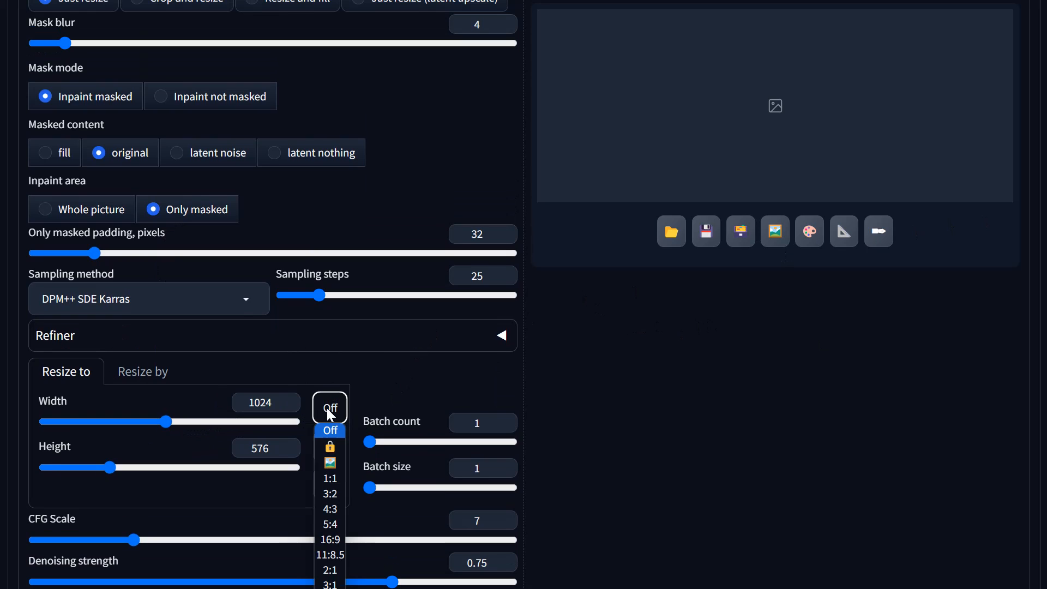
{"action": "left_click", "coordinate": [334, 473]}
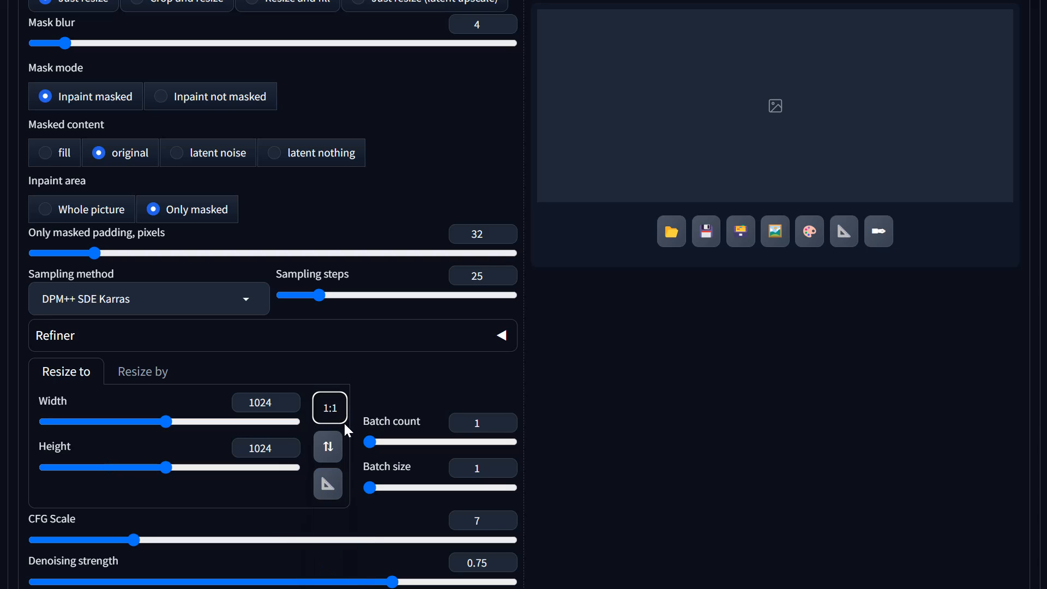
{"action": "left_click", "coordinate": [331, 407]}
{"action": "left_click", "coordinate": [335, 409]}
{"action": "left_click", "coordinate": [342, 418]}
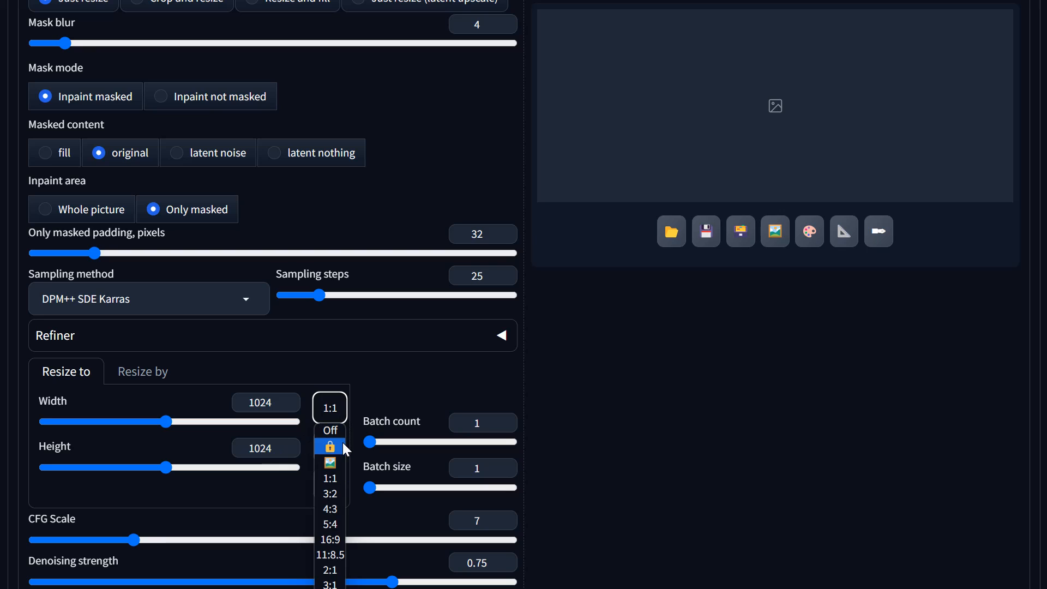
{"action": "left_click", "coordinate": [339, 445]}
{"action": "left_click", "coordinate": [337, 411]}
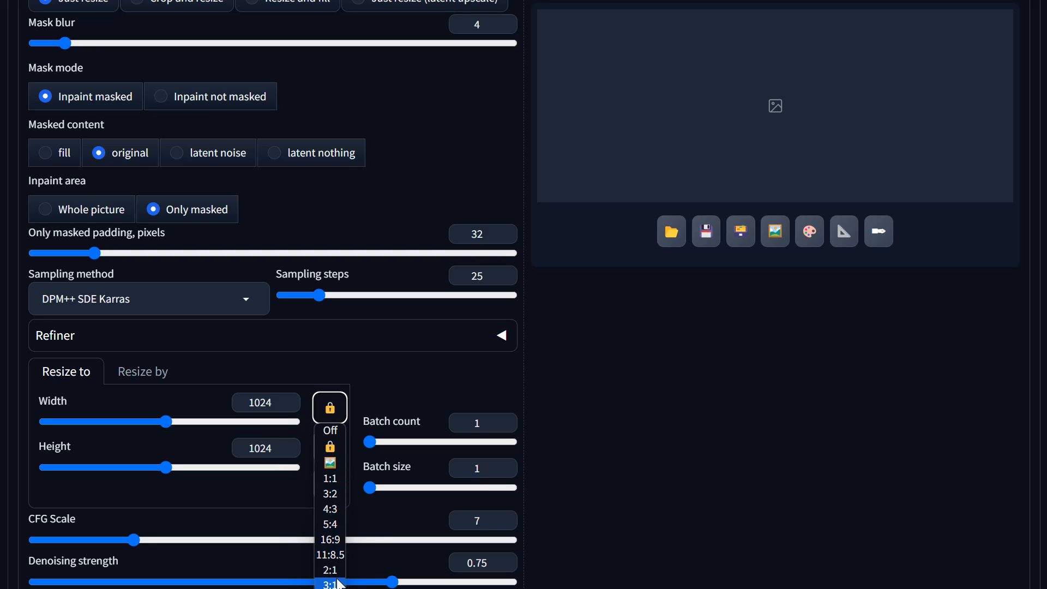
{"action": "left_click", "coordinate": [337, 479]}
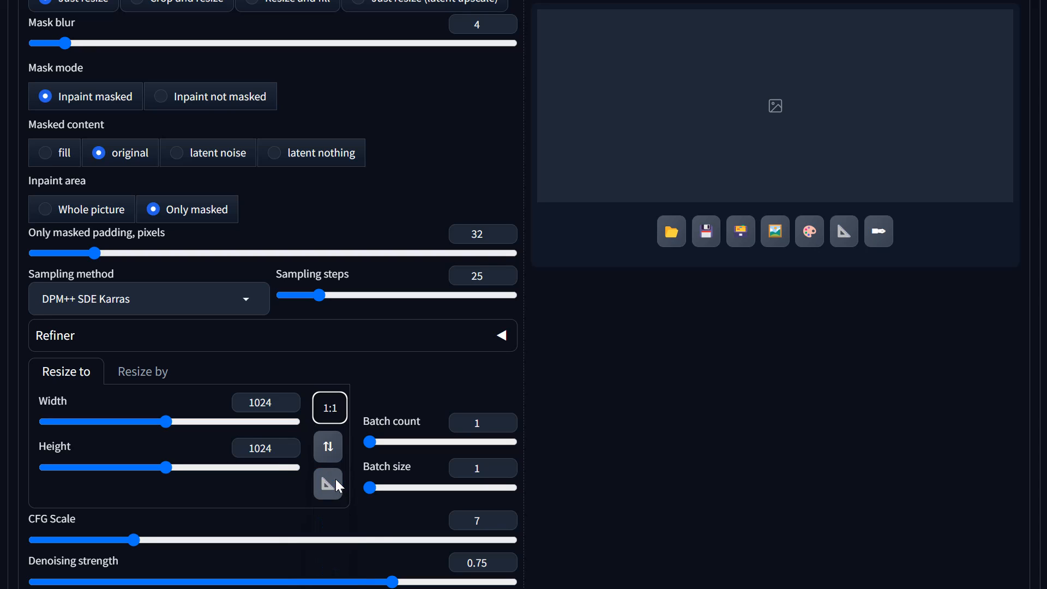
{"action": "left_click_drag", "start_coordinate": [167, 423], "coordinate": [136, 423]}
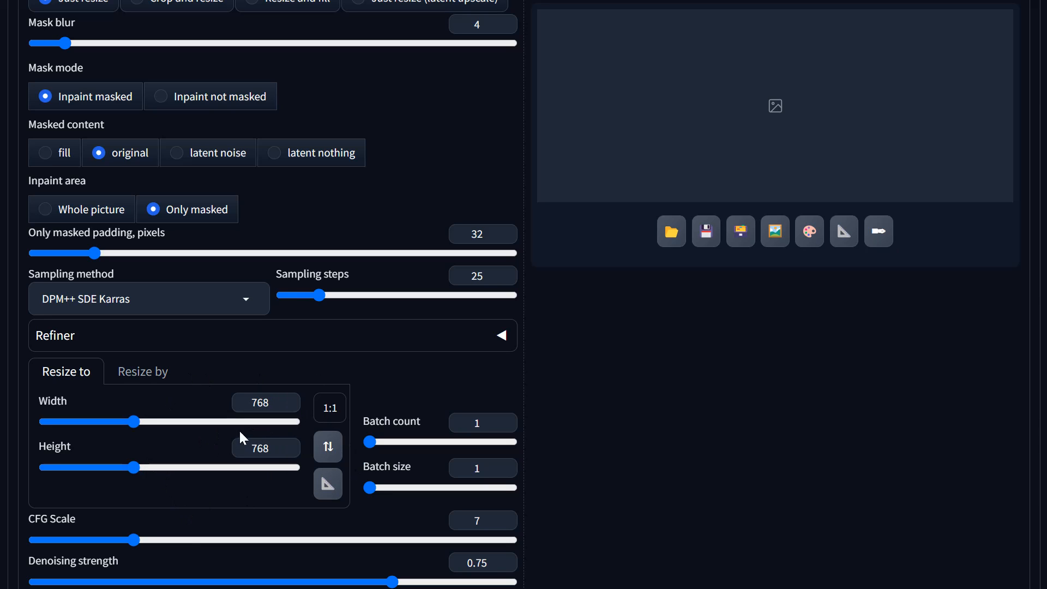
- Set the only masked padding to 20 pixels and the sampling steps to 40
{"action": "scroll", "coordinate": [28, 80], "scroll_direction": "up", "scroll_amount": 10}
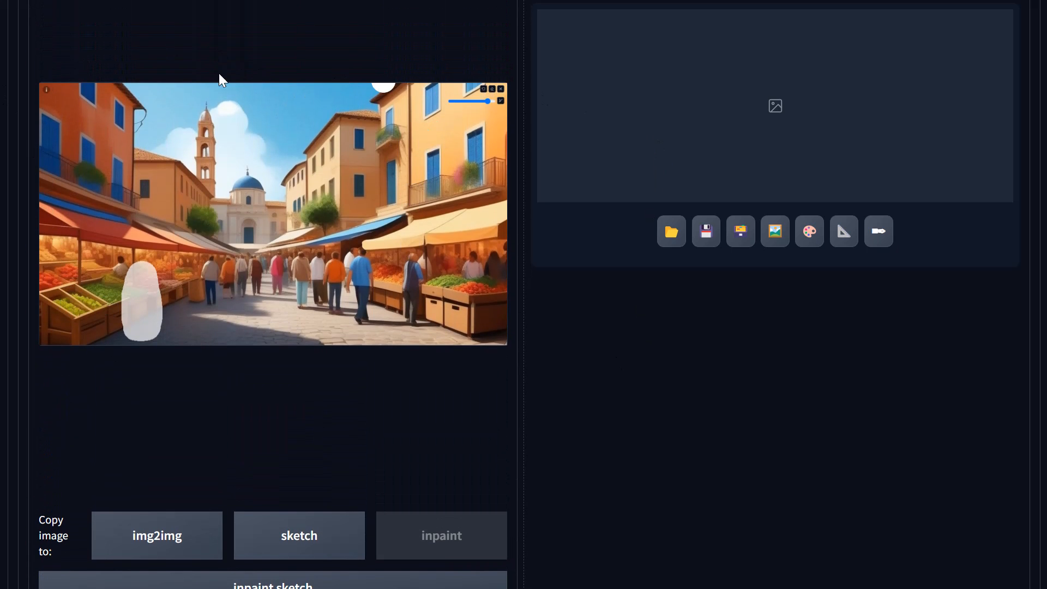
{"action": "scroll", "coordinate": [318, 445], "scroll_direction": "down", "scroll_amount": 7}
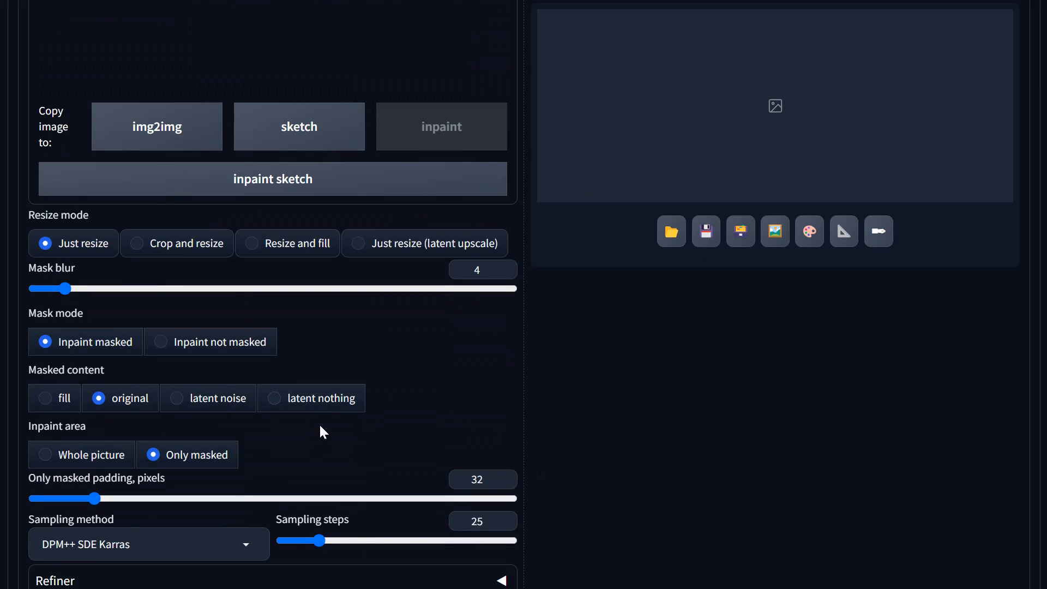
{"action": "scroll", "coordinate": [313, 413], "scroll_direction": "down", "scroll_amount": 2}
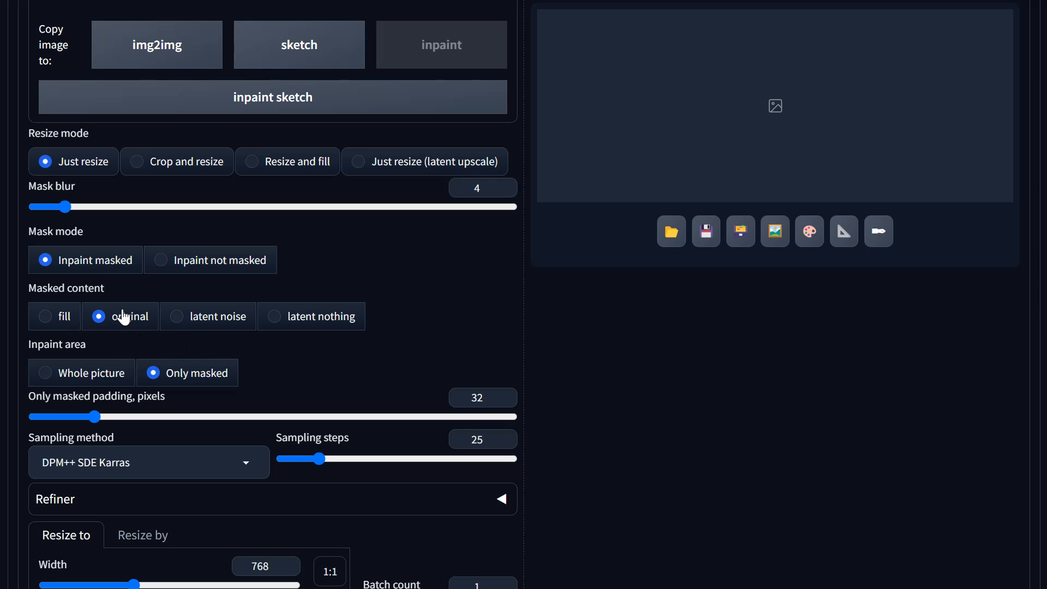
{"action": "scroll", "coordinate": [204, 338], "scroll_direction": "down", "scroll_amount": 2}
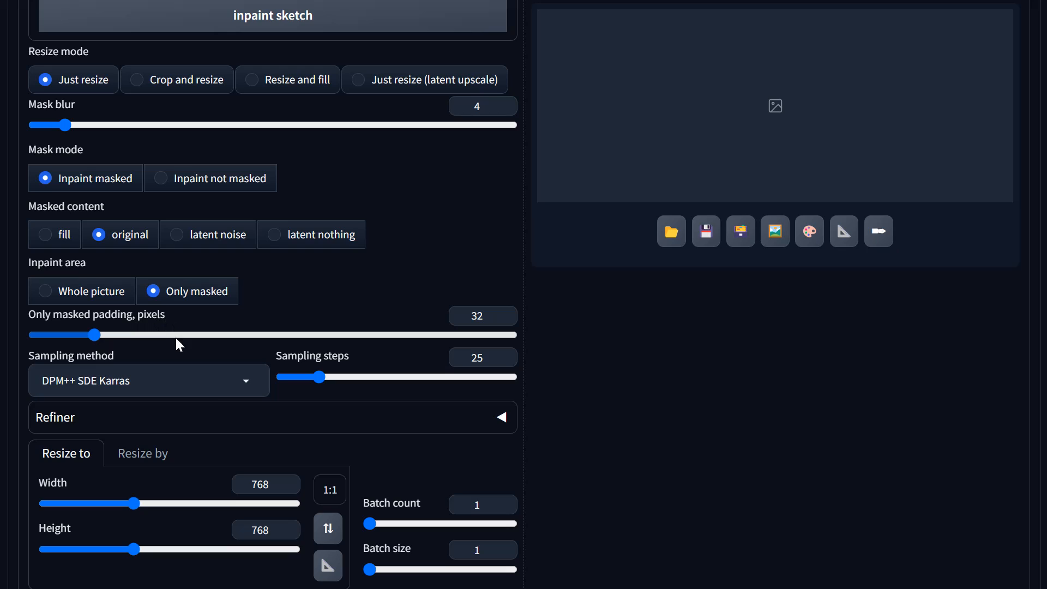
{"action": "scroll", "coordinate": [276, 474], "scroll_direction": "down", "scroll_amount": 2}
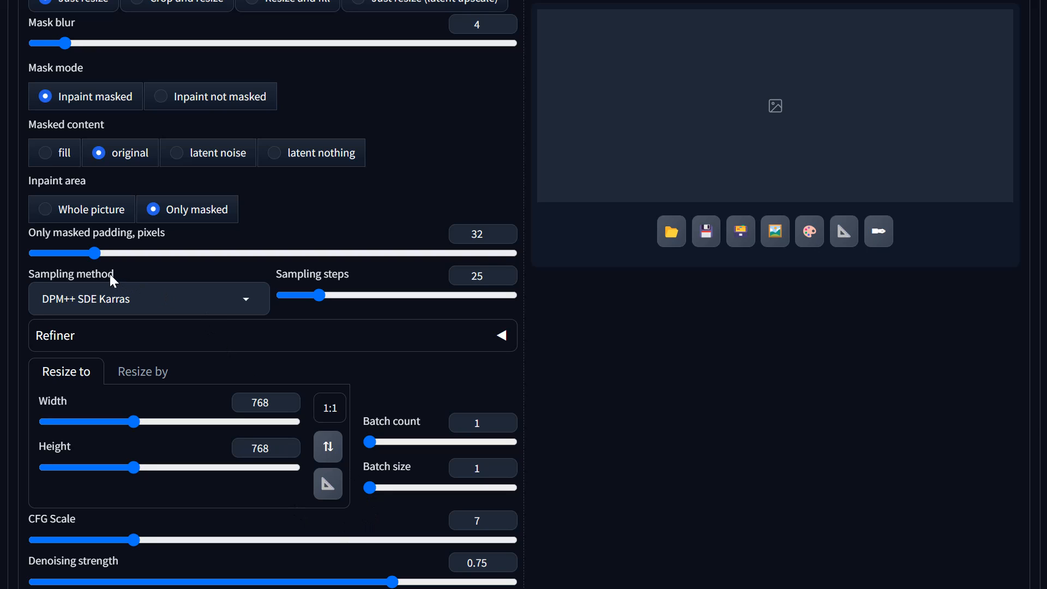
{"action": "left_click_drag", "start_coordinate": [94, 254], "coordinate": [76, 254]}
{"action": "mouse_move", "coordinate": [331, 294]}
{"action": "left_mouse_down"}
{"action": "mouse_move", "coordinate": [364, 295]}
{"action": "mouse_move", "coordinate": [342, 294]}
{"action": "left_mouse_up"}
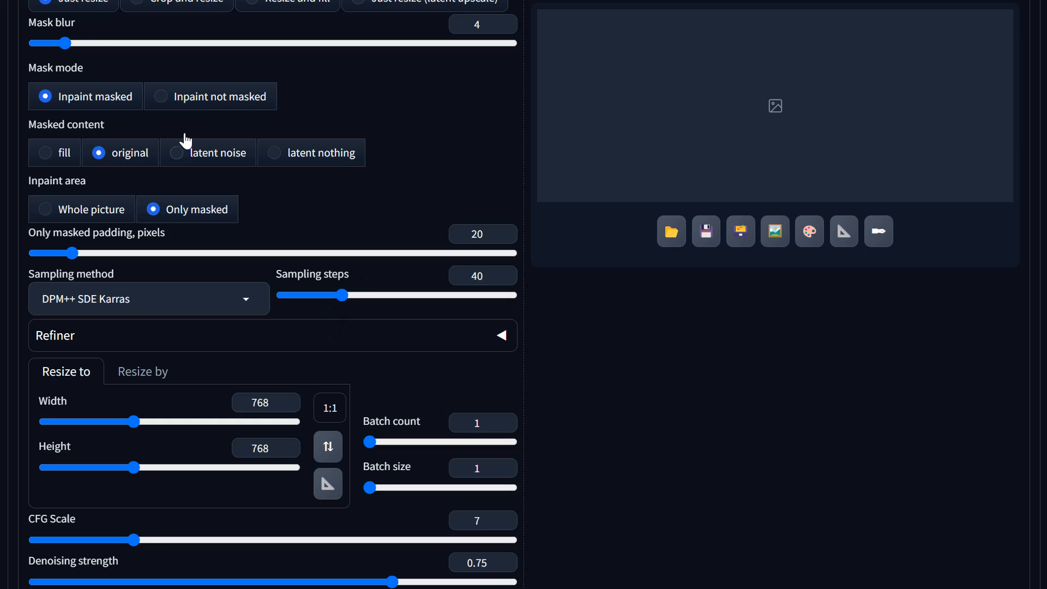
- Set the mask blur to 8 and check the painted mask on the market image
{"action": "left_click_drag", "start_coordinate": [65, 43], "coordinate": [98, 46]}
{"action": "scroll", "coordinate": [573, 426], "scroll_direction": "up", "scroll_amount": 10}
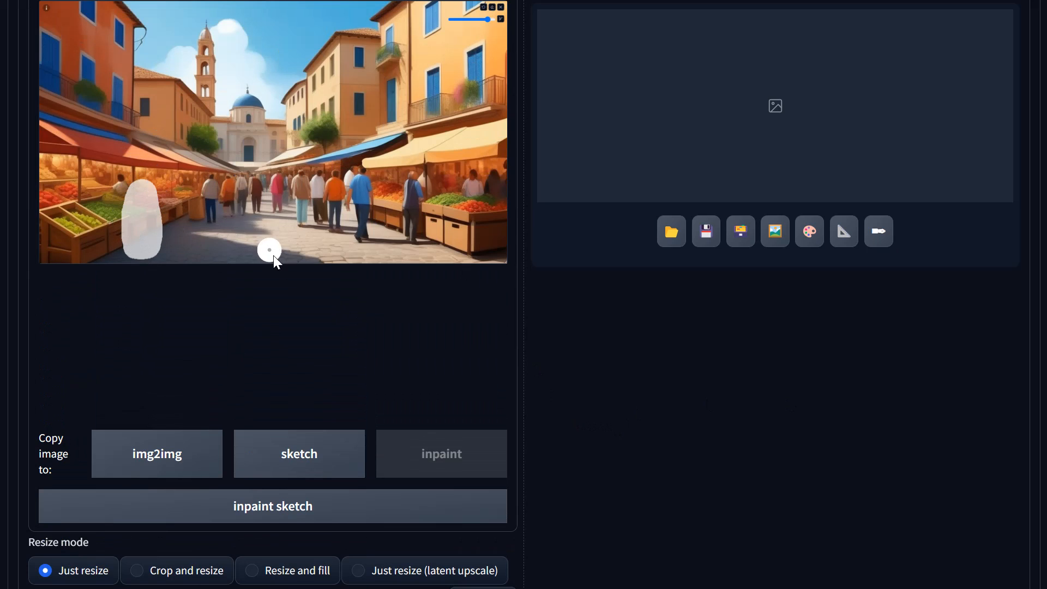
{"action": "scroll", "coordinate": [264, 273], "scroll_direction": "down", "scroll_amount": 5}
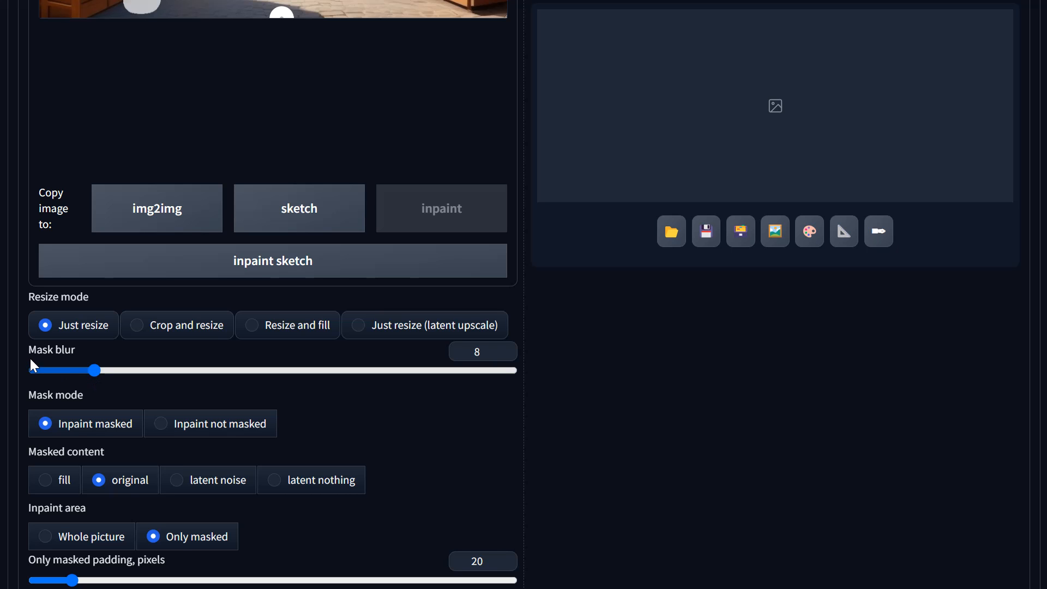
{"action": "scroll", "coordinate": [498, 459], "scroll_direction": "down", "scroll_amount": 5}
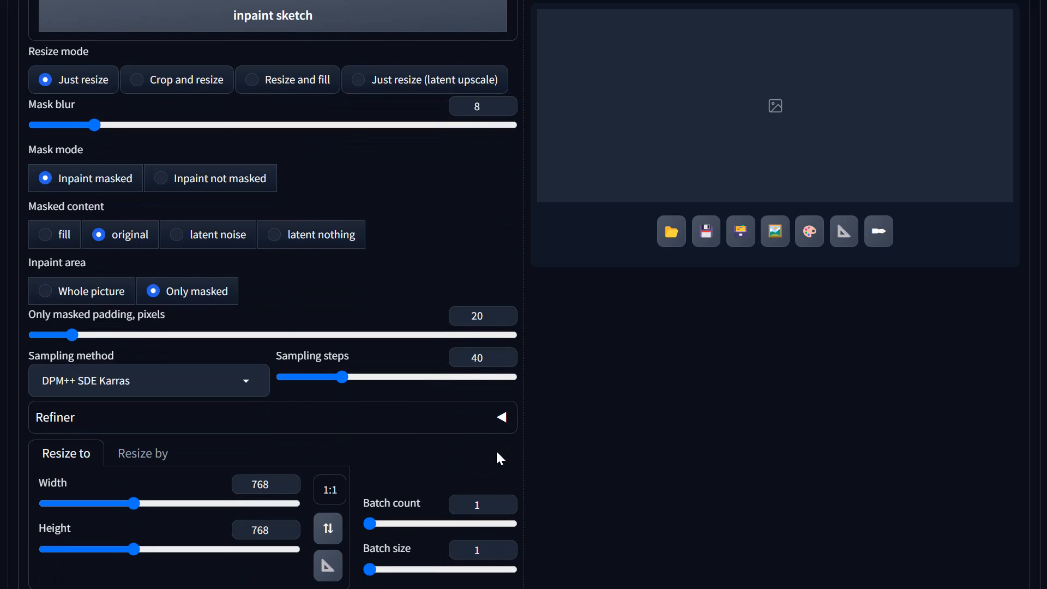
- Raise the denoising strength to 0.85
{"action": "scroll", "coordinate": [497, 417], "scroll_direction": "down", "scroll_amount": 3}
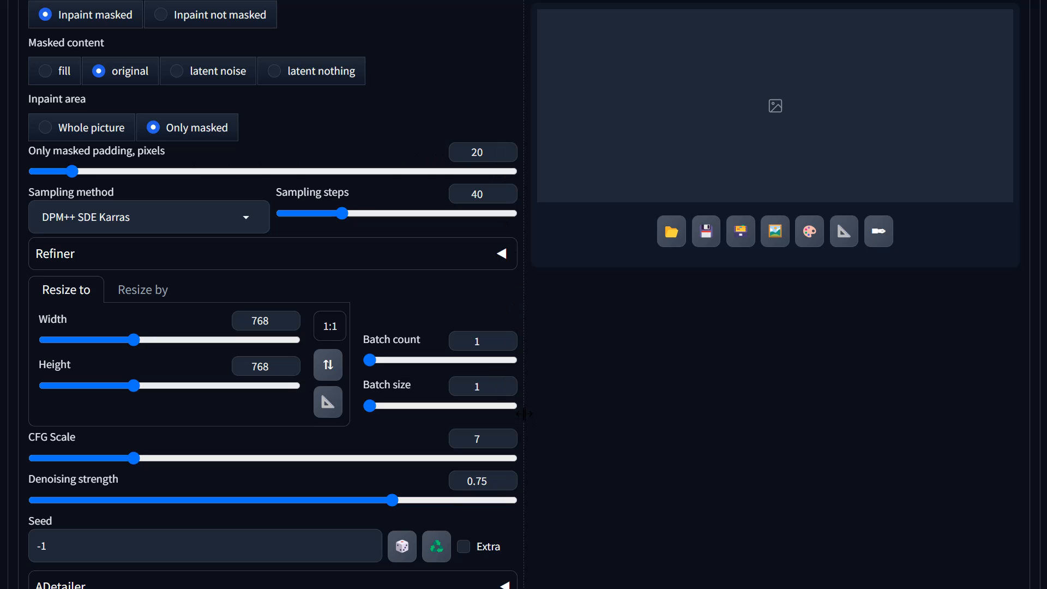
{"action": "scroll", "coordinate": [610, 400], "scroll_direction": "down", "scroll_amount": 2}
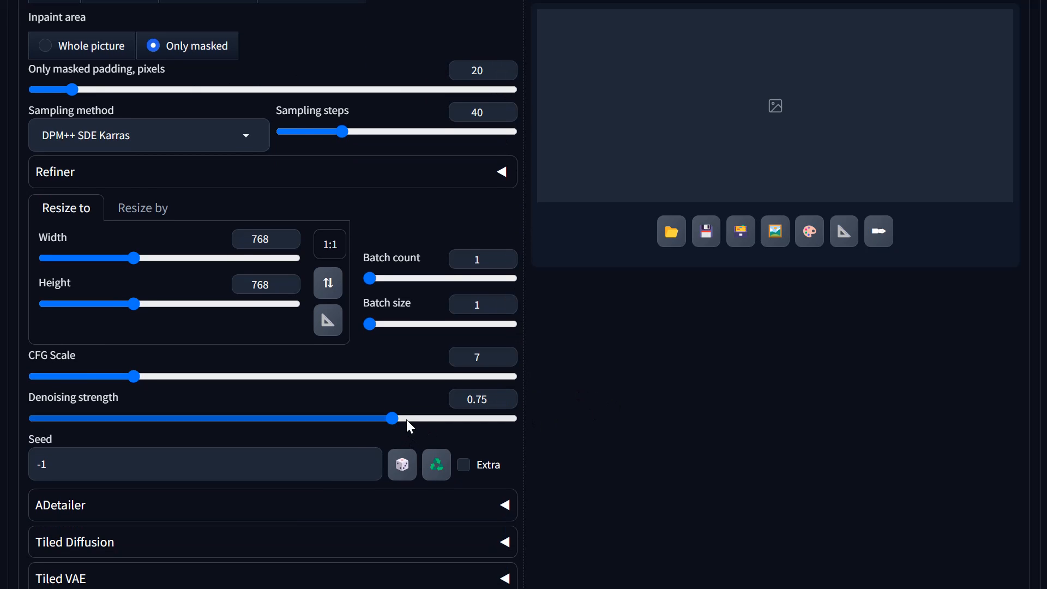
{"action": "left_click_drag", "start_coordinate": [421, 420], "coordinate": [436, 417]}
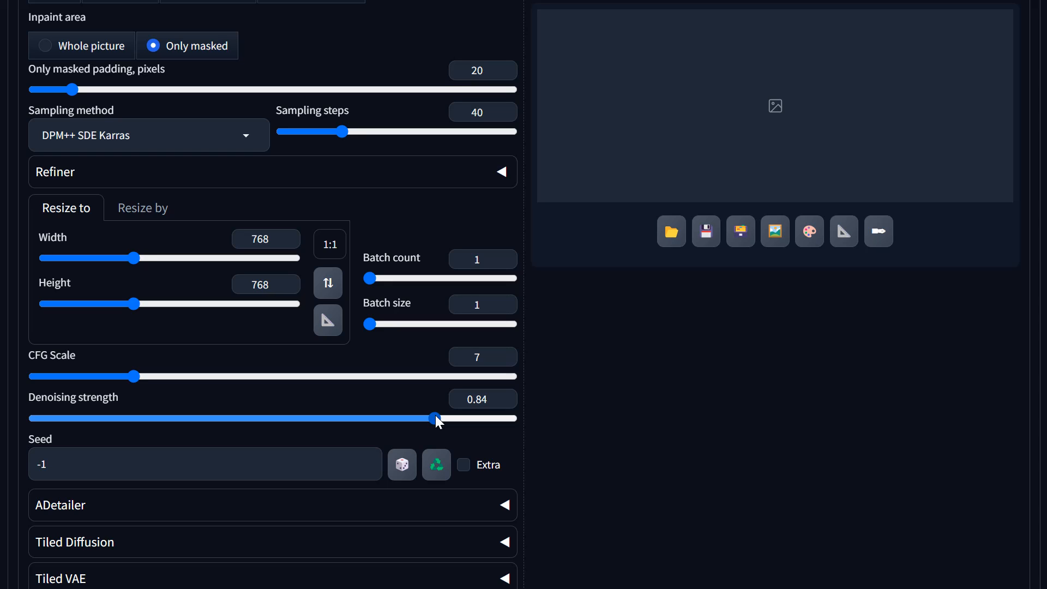
{"action": "left_click_drag", "start_coordinate": [436, 415], "coordinate": [440, 420]}
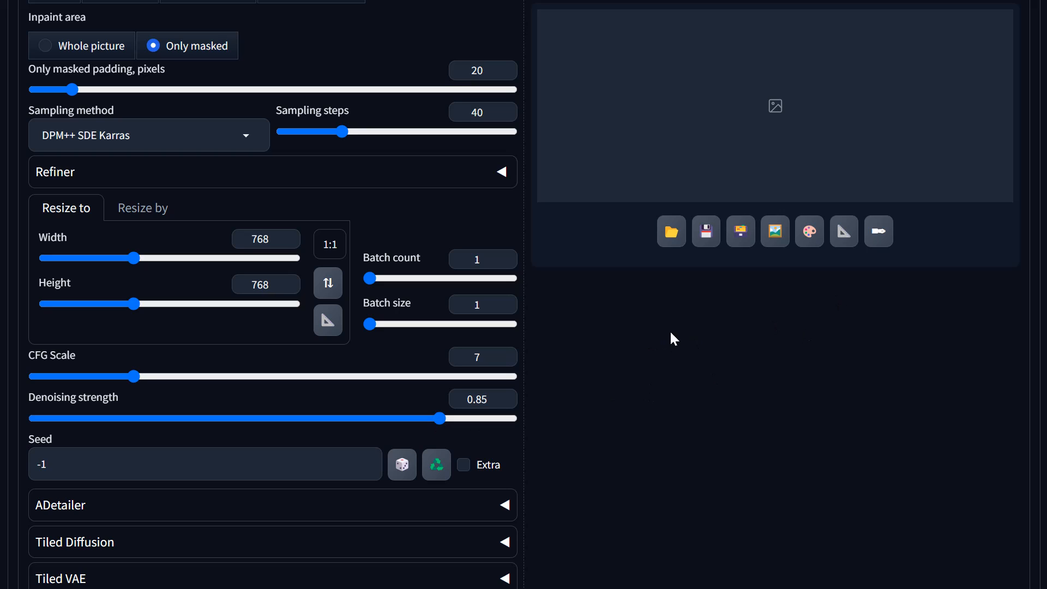
- Change the sampling method to DPM++ 2M SDE Karras and return to the prompt area
{"action": "left_click", "coordinate": [249, 143]}
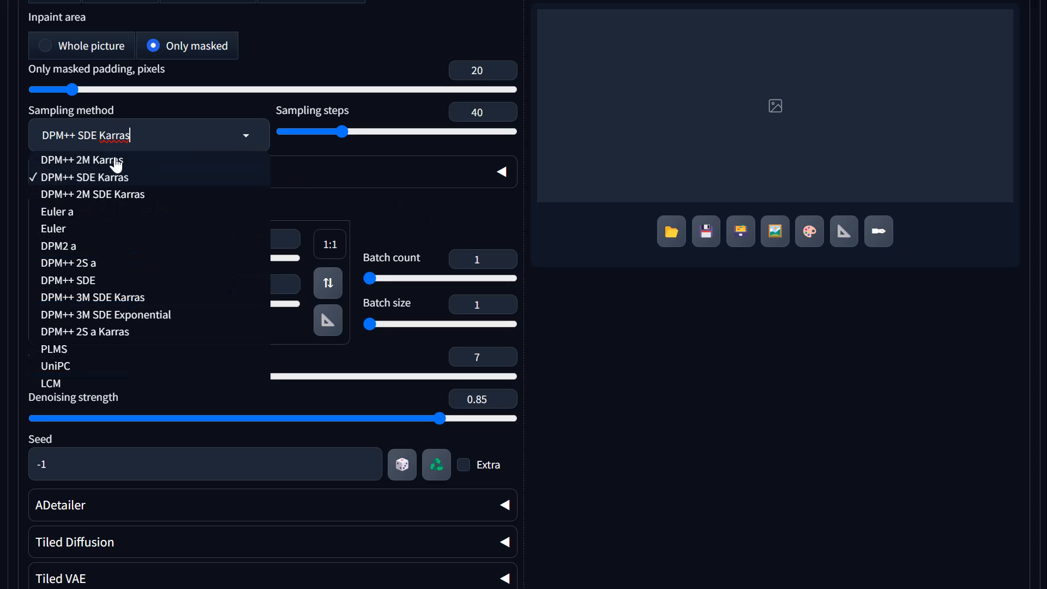
{"action": "left_click", "coordinate": [67, 199]}
{"action": "scroll", "coordinate": [552, 341], "scroll_direction": "up", "scroll_amount": 15}
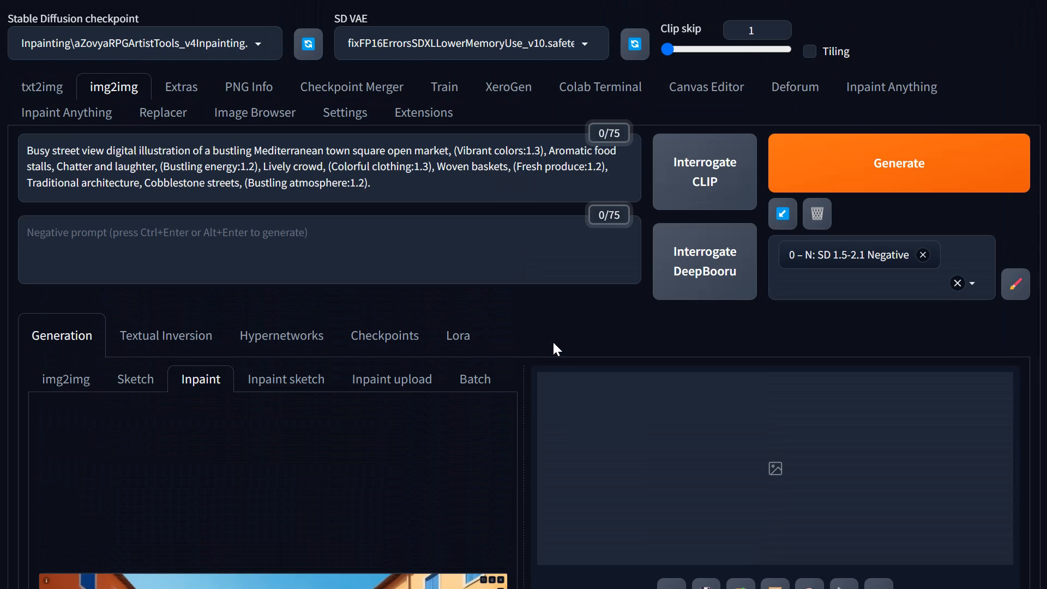
- Clear the old market prompt and start a new one reading "woman in green dress looking at"
{"action": "scroll", "coordinate": [552, 341], "scroll_direction": "down", "scroll_amount": 5}
{"action": "left_click_drag", "start_coordinate": [141, 572], "coordinate": [150, 504]}
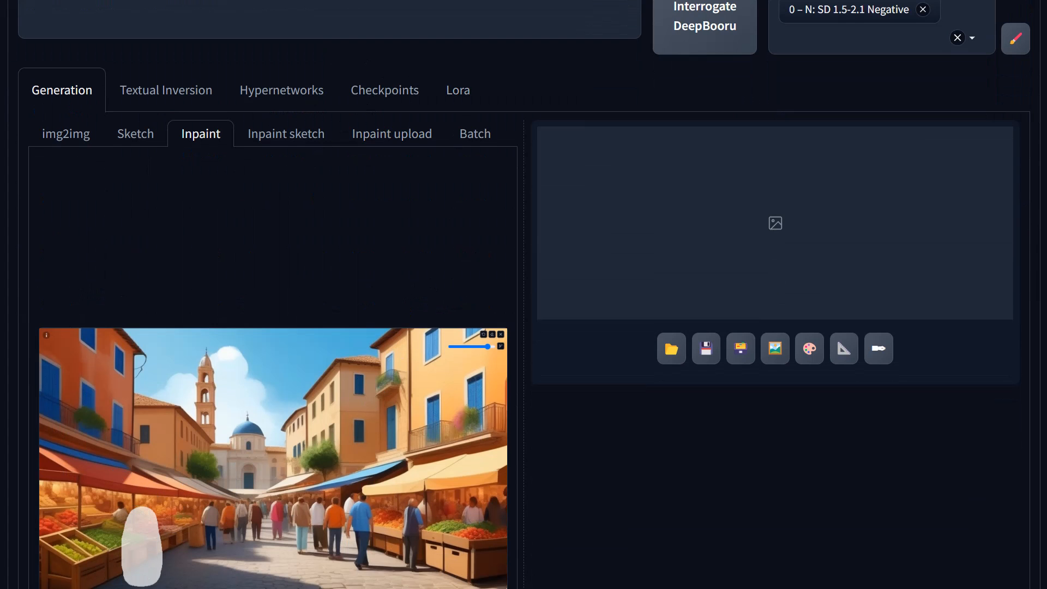
{"action": "scroll", "coordinate": [393, 35], "scroll_direction": "up", "scroll_amount": 5}
{"action": "key", "text": "ctrl+a"}
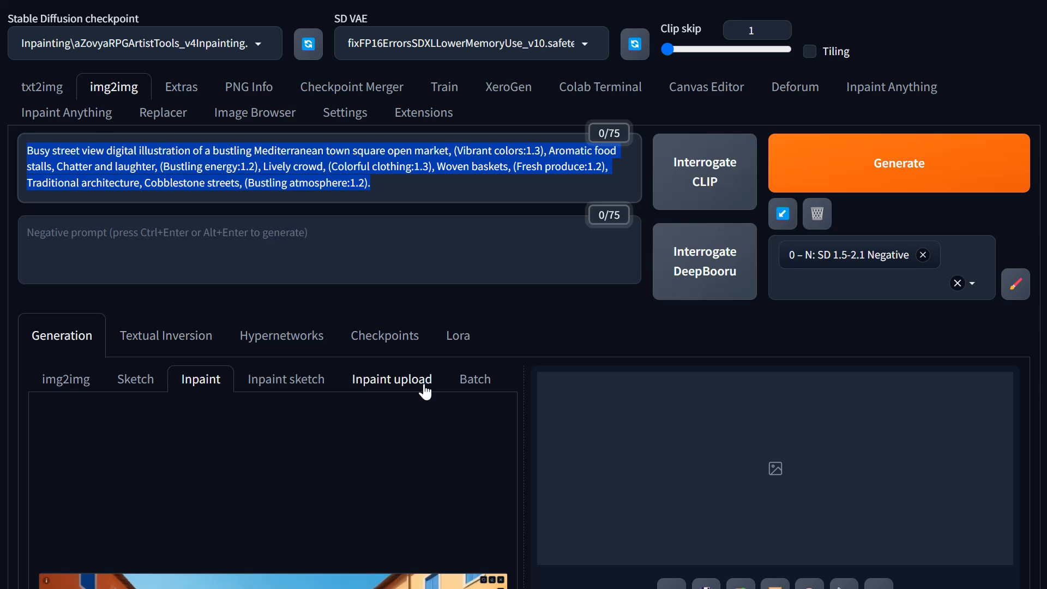
{"action": "key", "text": "BackSpace"}
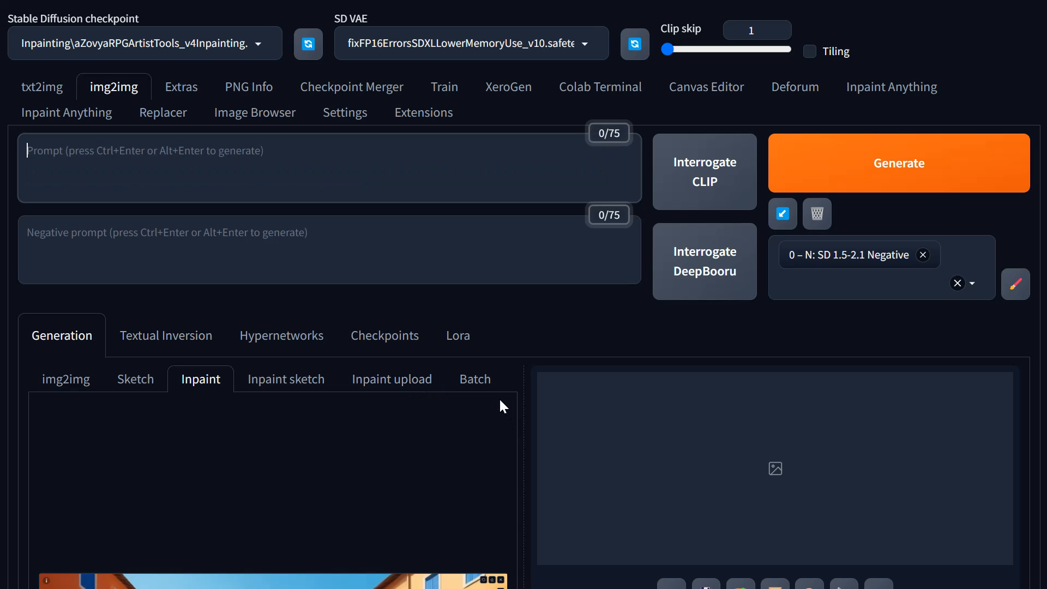
{"action": "type", "text": "b"}
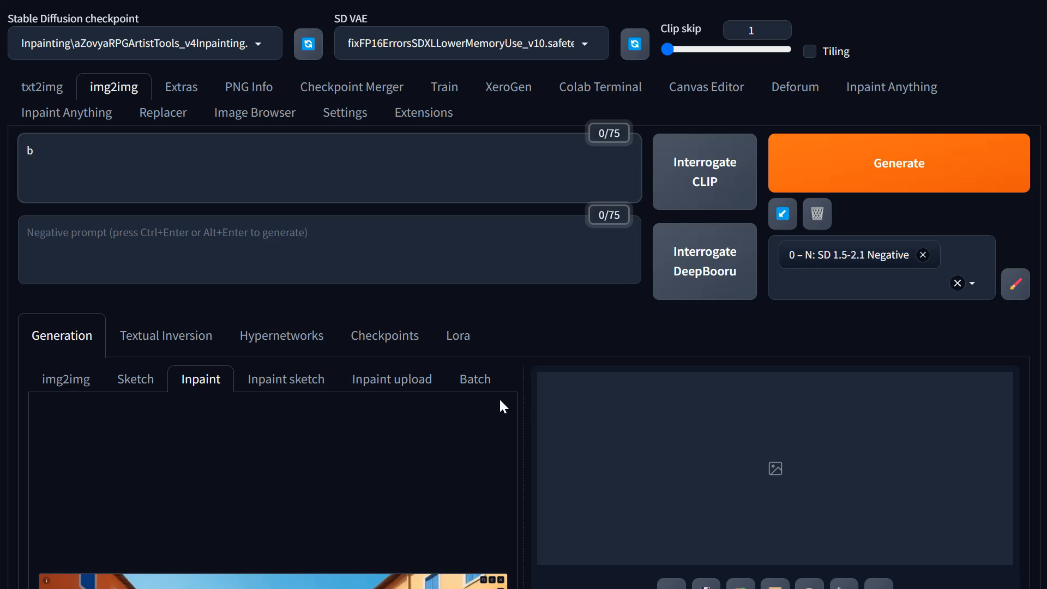
{"action": "key", "text": "BackSpace"}
{"action": "type", "text": "woman in green dress looking"}
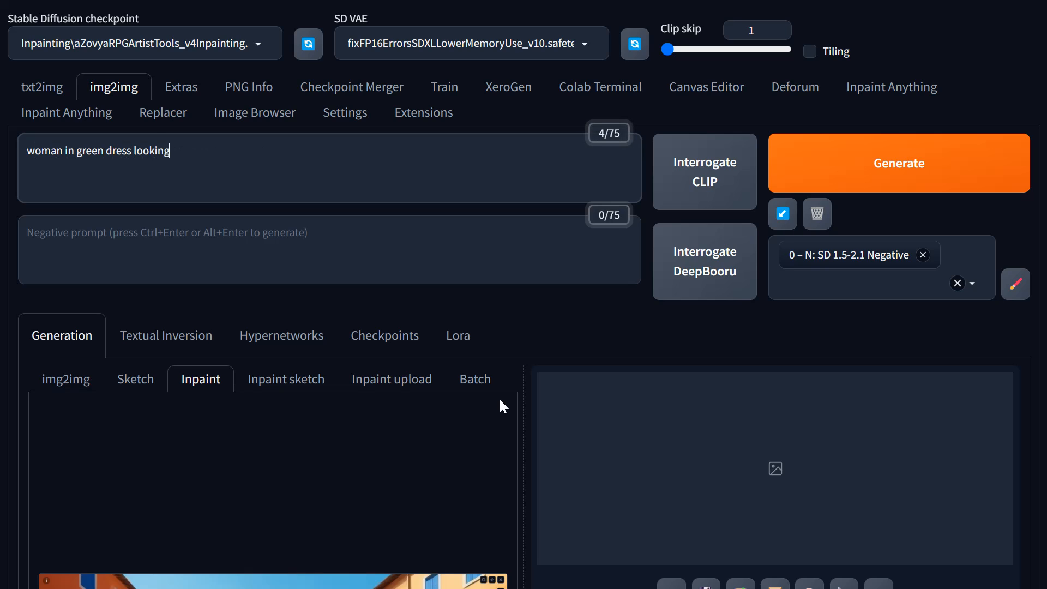
{"action": "type", "text": " at f"}
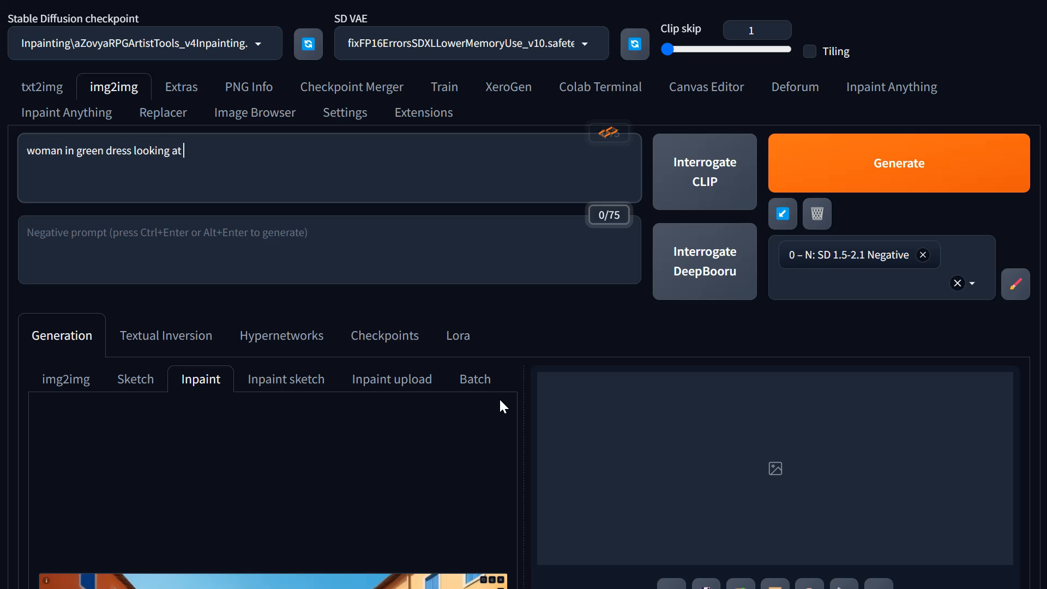
- Check the masked spot by the stalls and complete the prompt with "green vegetable stand", correcting the spelling of "vegetable"
{"action": "scroll", "coordinate": [237, 416], "scroll_direction": "down", "scroll_amount": 5}
{"action": "scroll", "coordinate": [211, 477], "scroll_direction": "down", "scroll_amount": 2}
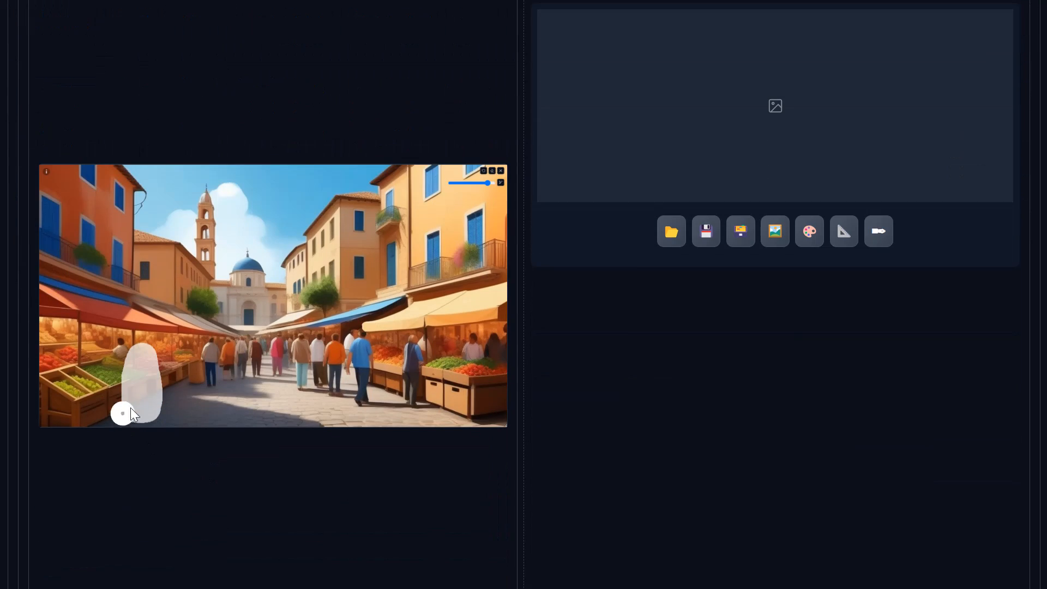
{"action": "scroll", "coordinate": [197, 142], "scroll_direction": "up", "scroll_amount": 7}
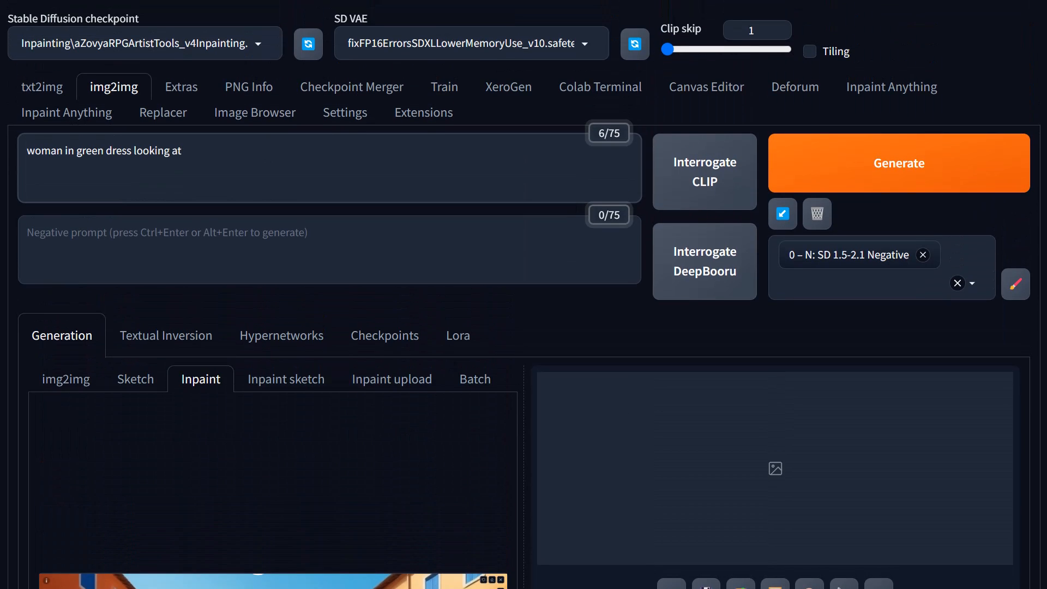
{"action": "type", "text": "en "}
{"action": "type", "text": "vegi"}
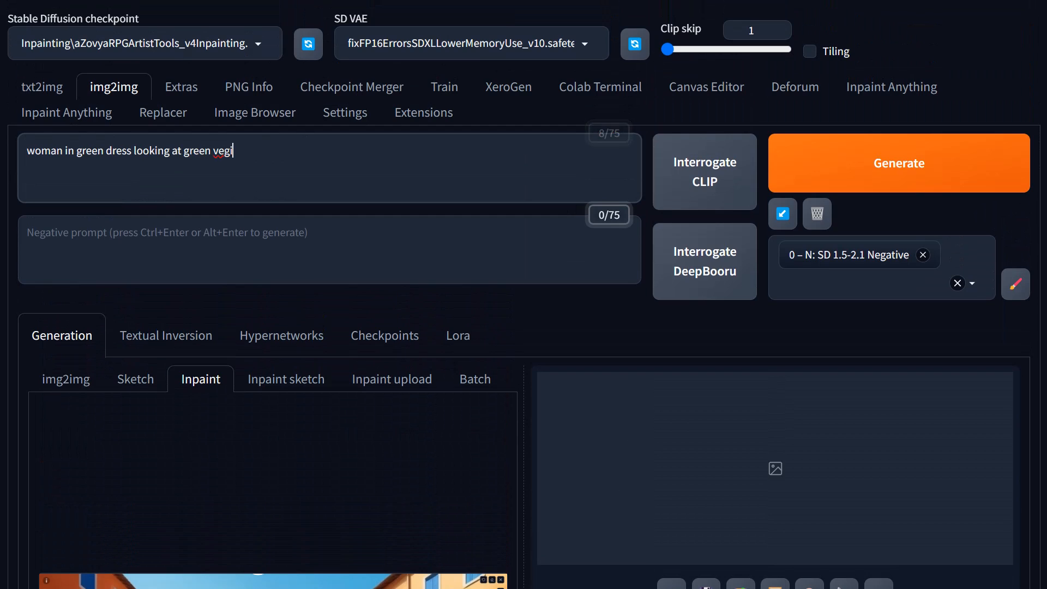
{"action": "type", "text": "table stand"}
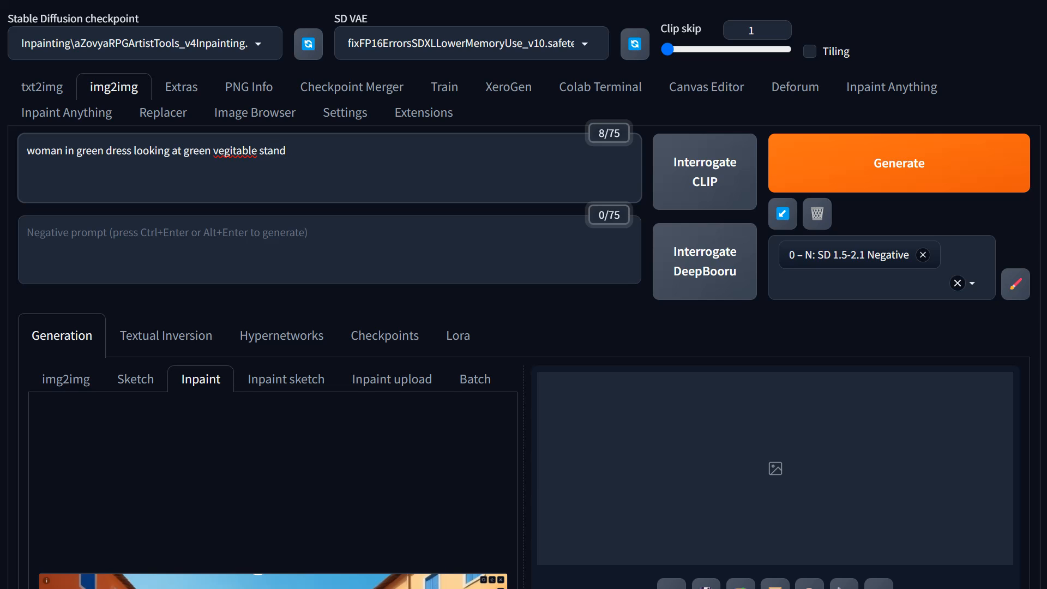
{"action": "right_click", "coordinate": [232, 153]}
{"action": "left_click", "coordinate": [256, 170]}
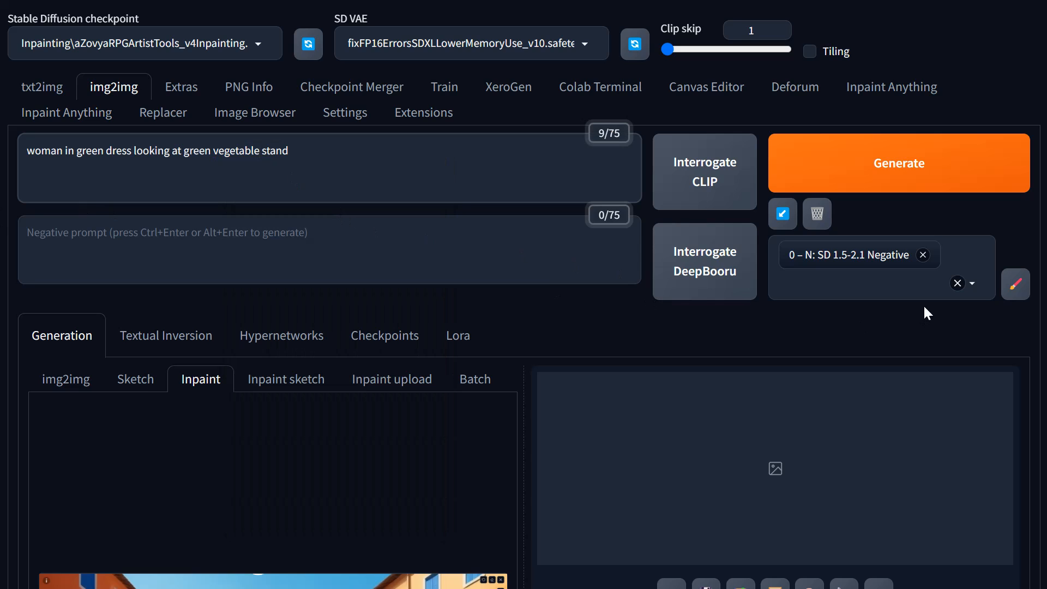
- Review the painted mask and the inpainting settings, including mask blur, masked content, padding, sampling, size, batch count, CFG scale and denoising strength
{"action": "scroll", "coordinate": [633, 348], "scroll_direction": "down", "scroll_amount": 10}
{"action": "scroll", "coordinate": [633, 348], "scroll_direction": "up", "scroll_amount": 4}
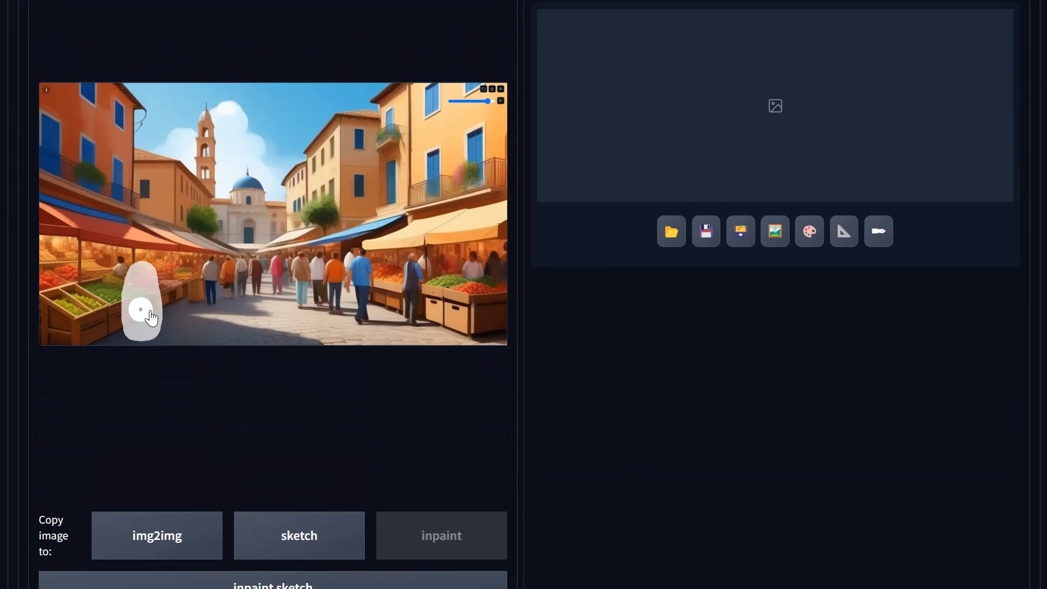
{"action": "scroll", "coordinate": [355, 313], "scroll_direction": "down", "scroll_amount": 7}
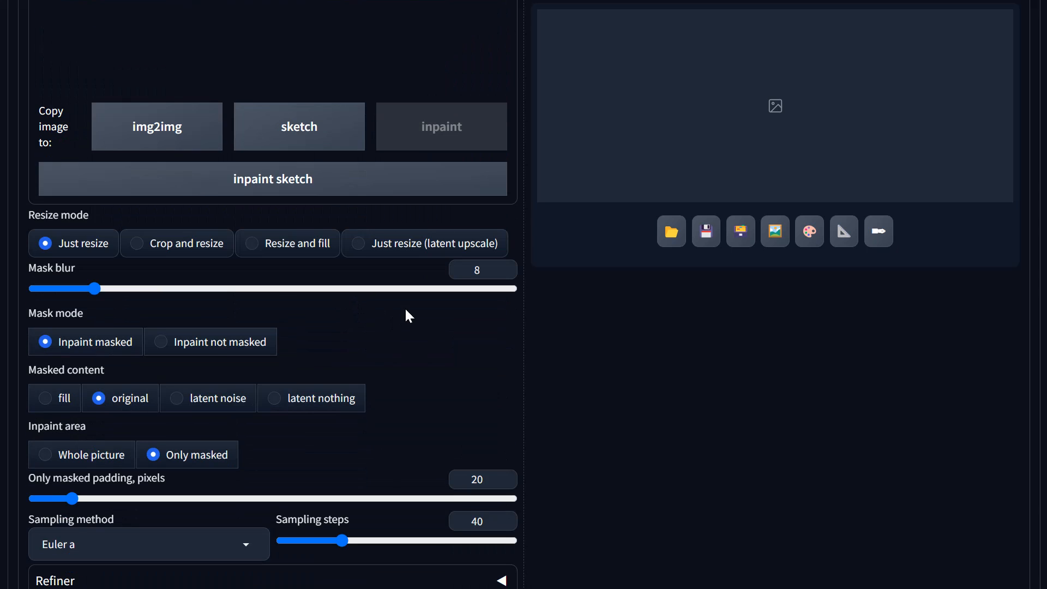
{"action": "scroll", "coordinate": [552, 346], "scroll_direction": "down", "scroll_amount": 3}
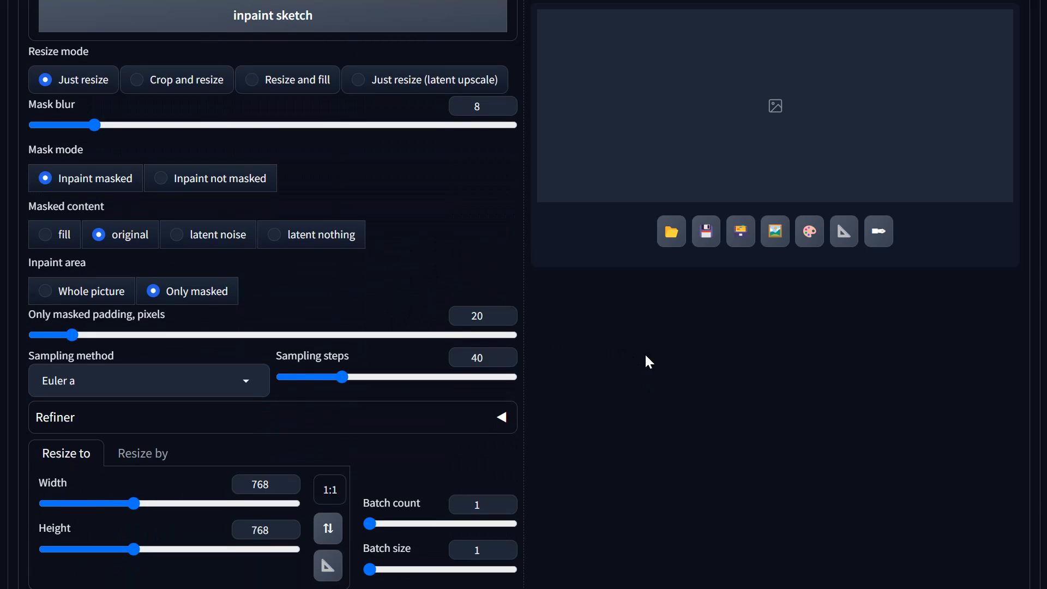
{"action": "scroll", "coordinate": [577, 426], "scroll_direction": "down", "scroll_amount": 2}
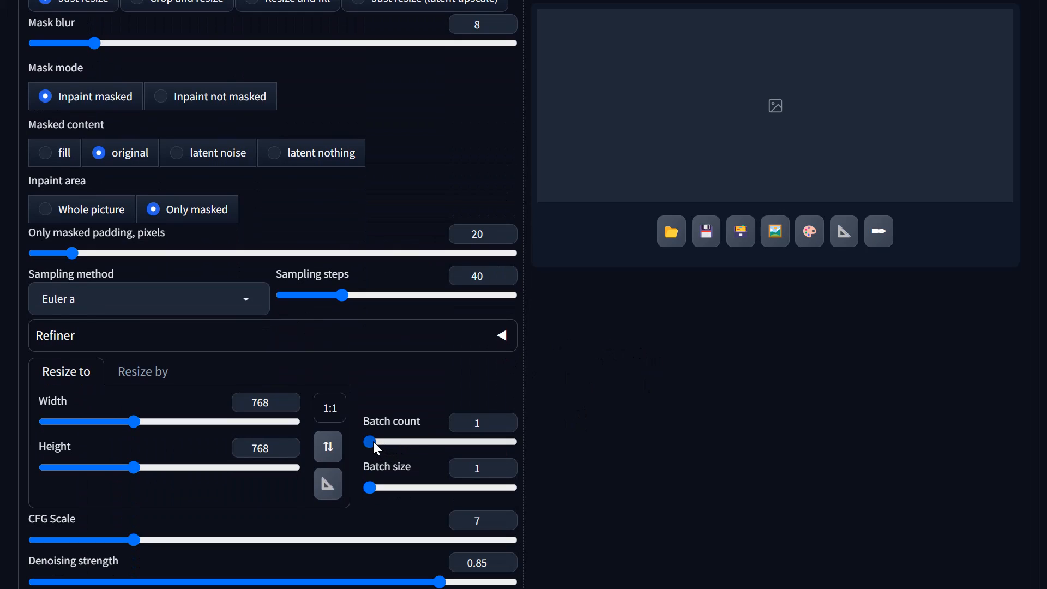
{"action": "left_click_drag", "start_coordinate": [376, 448], "coordinate": [370, 441]}
{"action": "scroll", "coordinate": [490, 441], "scroll_direction": "down", "scroll_amount": 2}
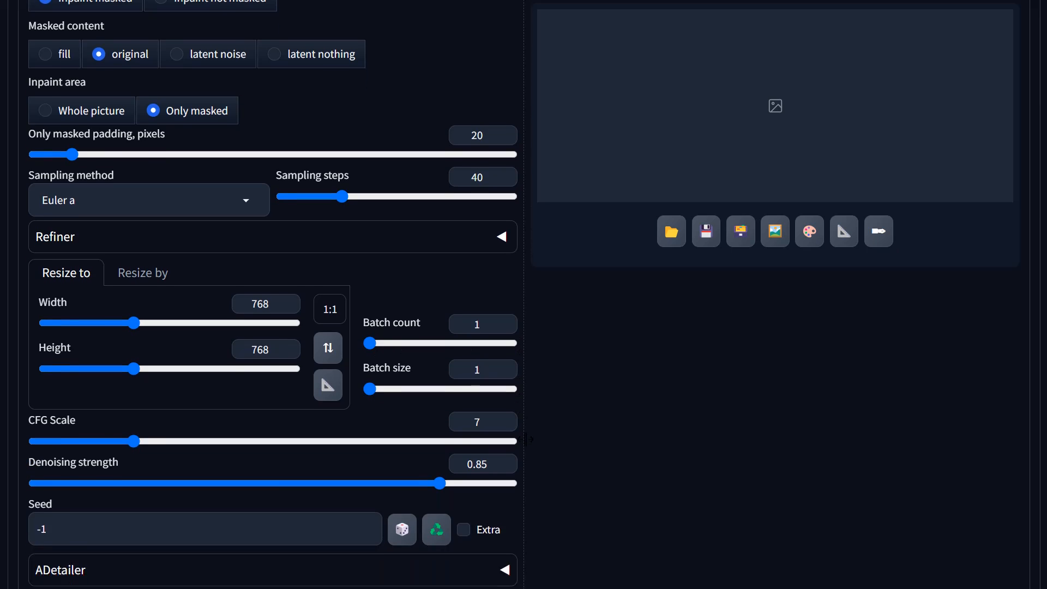
{"action": "scroll", "coordinate": [524, 450], "scroll_direction": "down", "scroll_amount": 1}
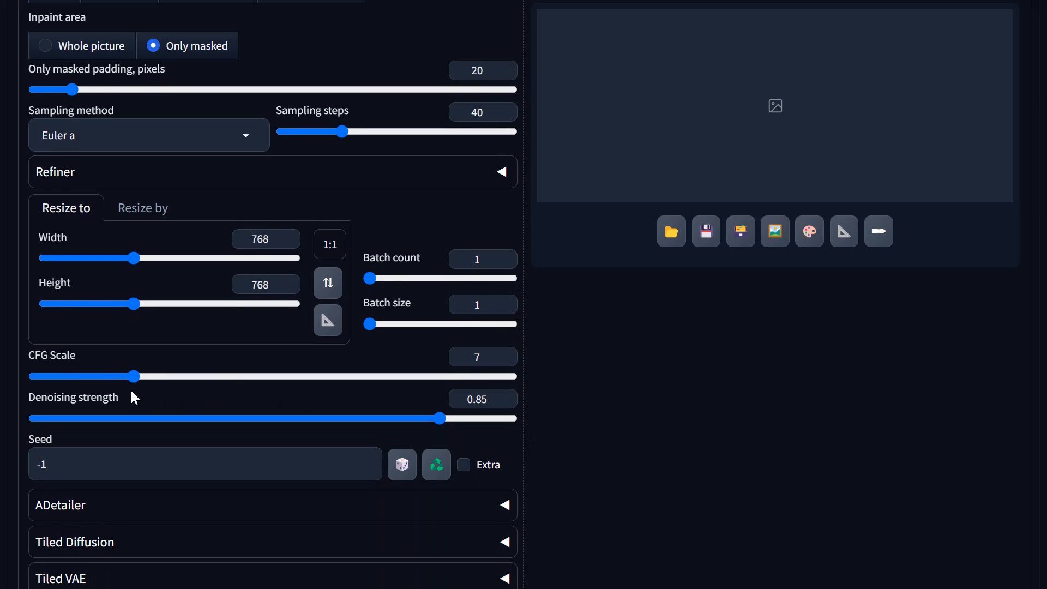
{"action": "mouse_move", "coordinate": [134, 377]}
{"action": "left_mouse_down"}
{"action": "mouse_move", "coordinate": [146, 383]}
{"action": "mouse_move", "coordinate": [137, 384]}
{"action": "left_mouse_up"}
{"action": "scroll", "coordinate": [630, 430], "scroll_direction": "down", "scroll_amount": 3}
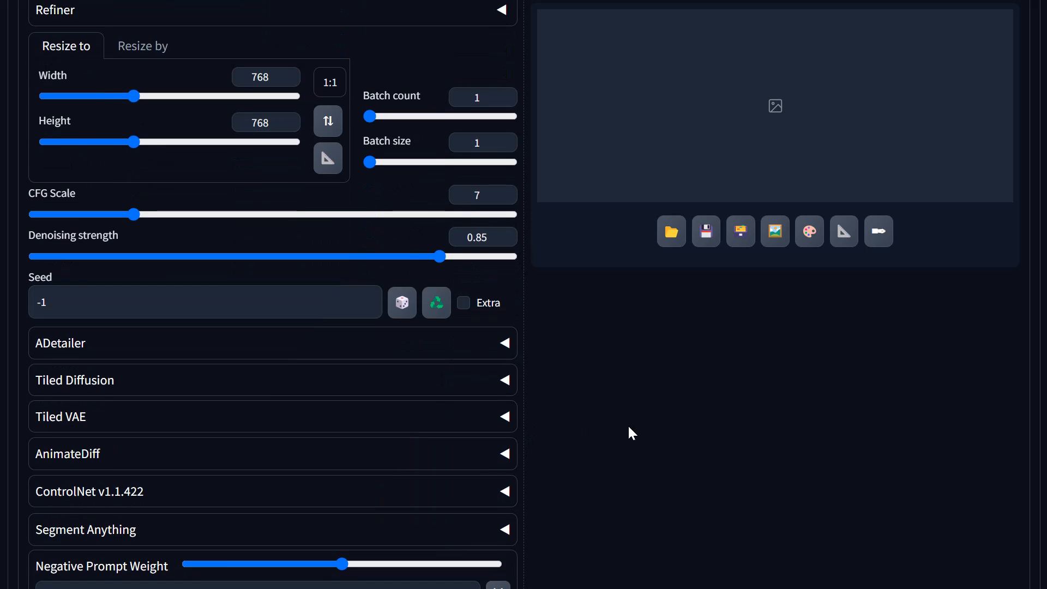
{"action": "scroll", "coordinate": [631, 434], "scroll_direction": "down", "scroll_amount": 4}
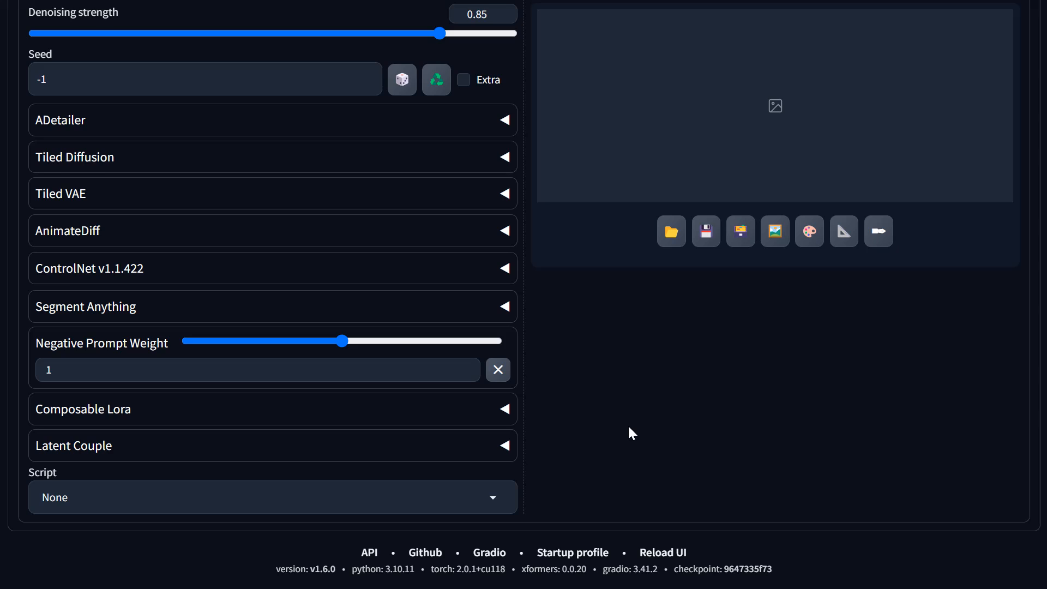
{"action": "scroll", "coordinate": [629, 428], "scroll_direction": "up", "scroll_amount": 15}
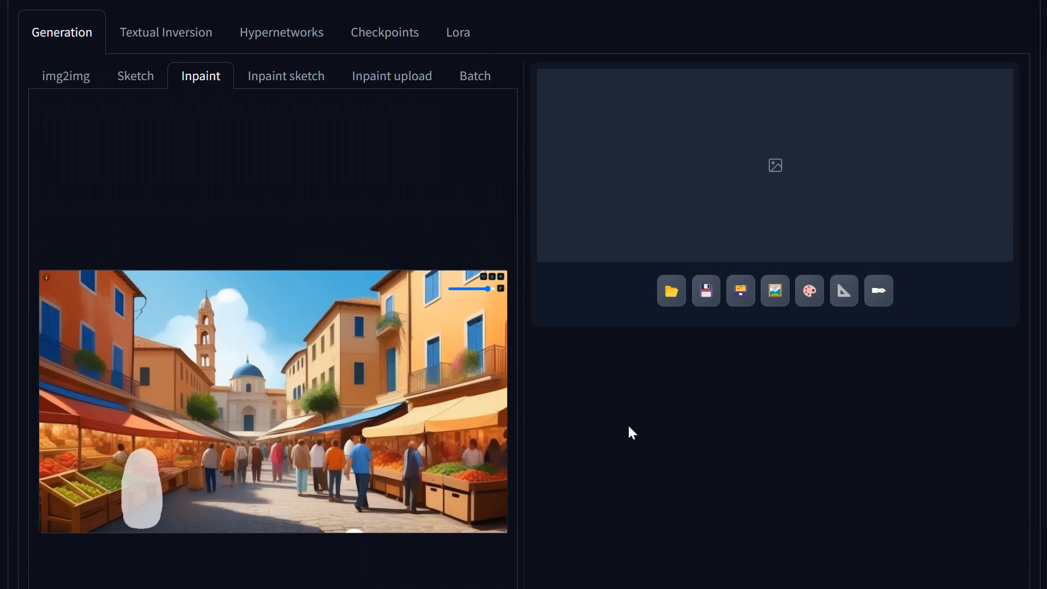
{"action": "scroll", "coordinate": [628, 426], "scroll_direction": "down", "scroll_amount": 4}
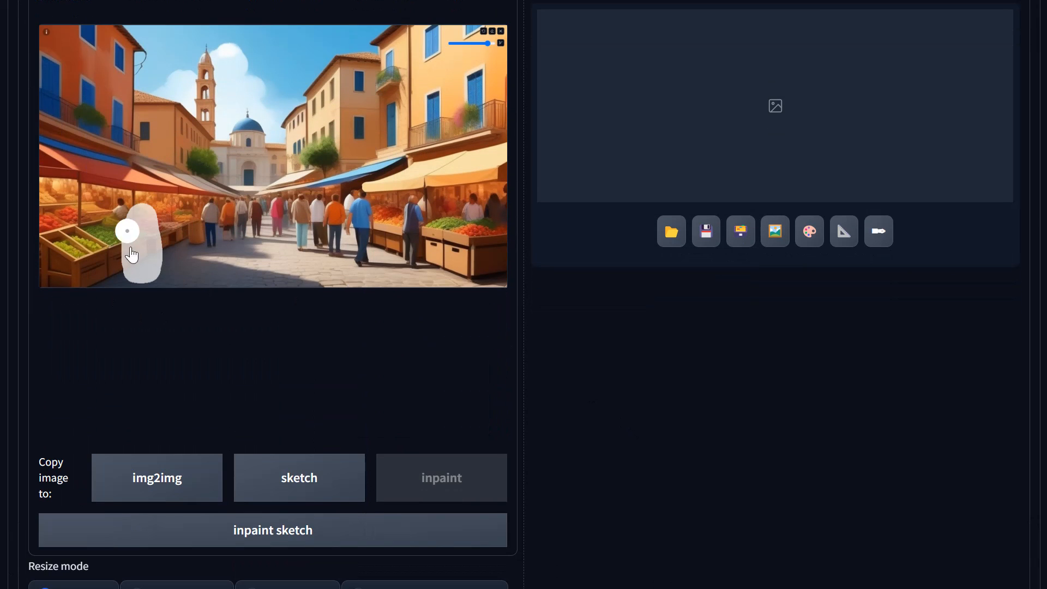
{"action": "scroll", "coordinate": [416, 339], "scroll_direction": "down", "scroll_amount": 7}
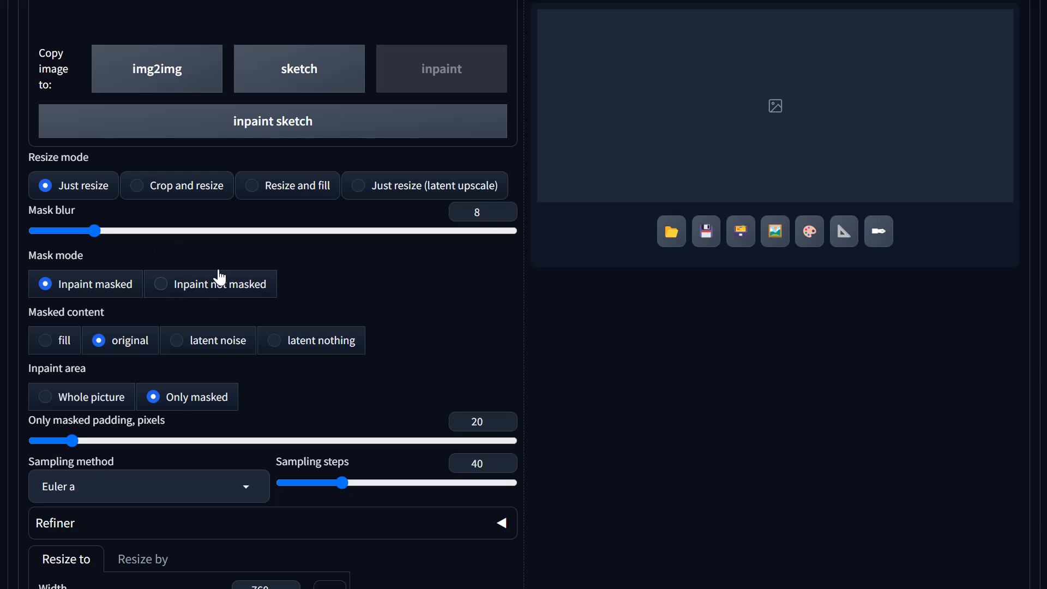
{"action": "scroll", "coordinate": [203, 300], "scroll_direction": "down", "scroll_amount": 2}
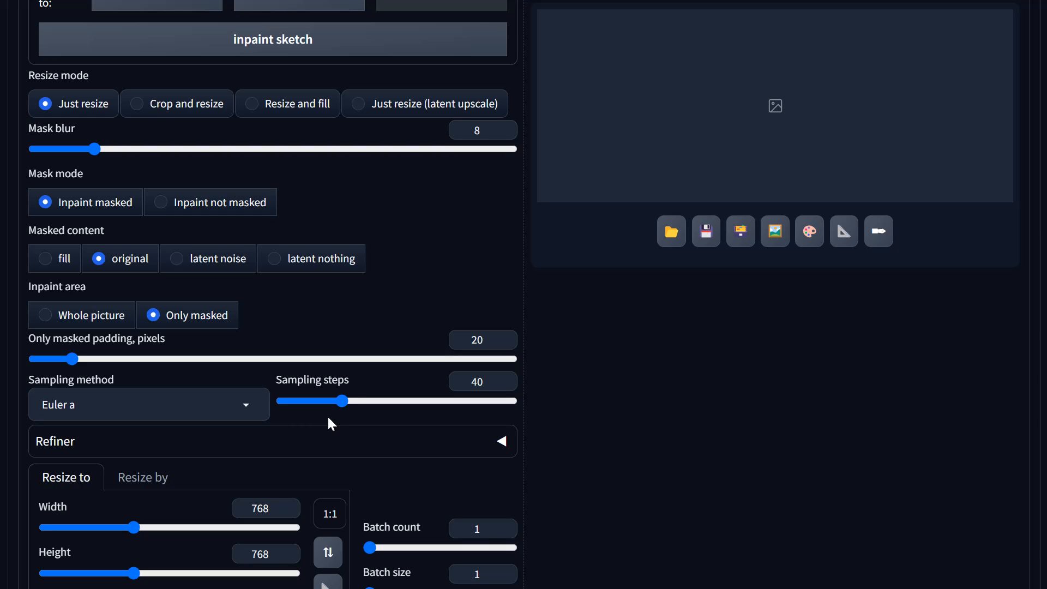
{"action": "scroll", "coordinate": [444, 414], "scroll_direction": "down", "scroll_amount": 3}
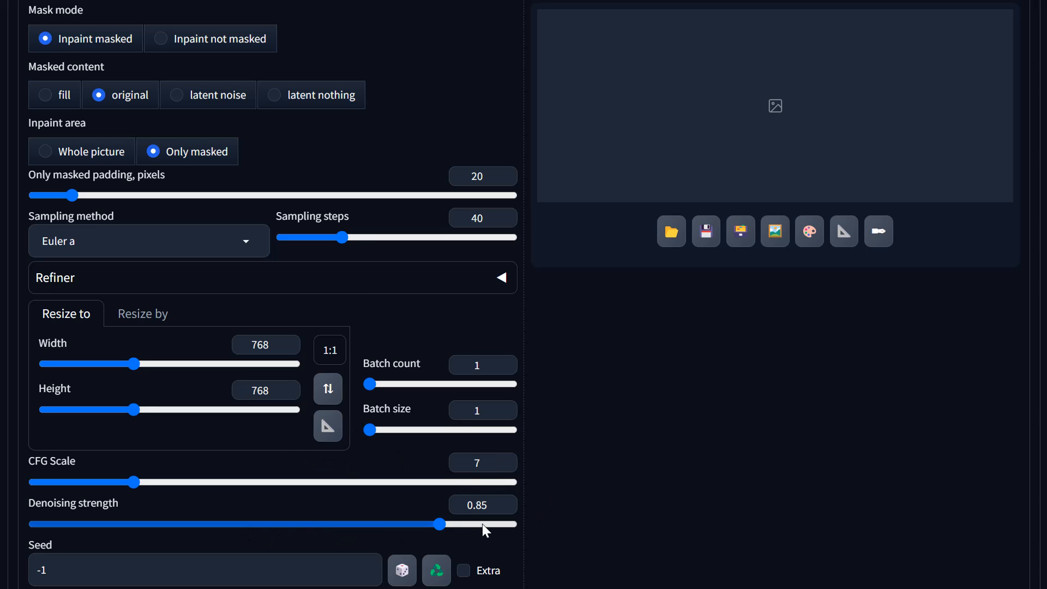
- Generate the inpainted woman with the current settings and watch the generation preview
{"action": "scroll", "coordinate": [962, 420], "scroll_direction": "up", "scroll_amount": 15}
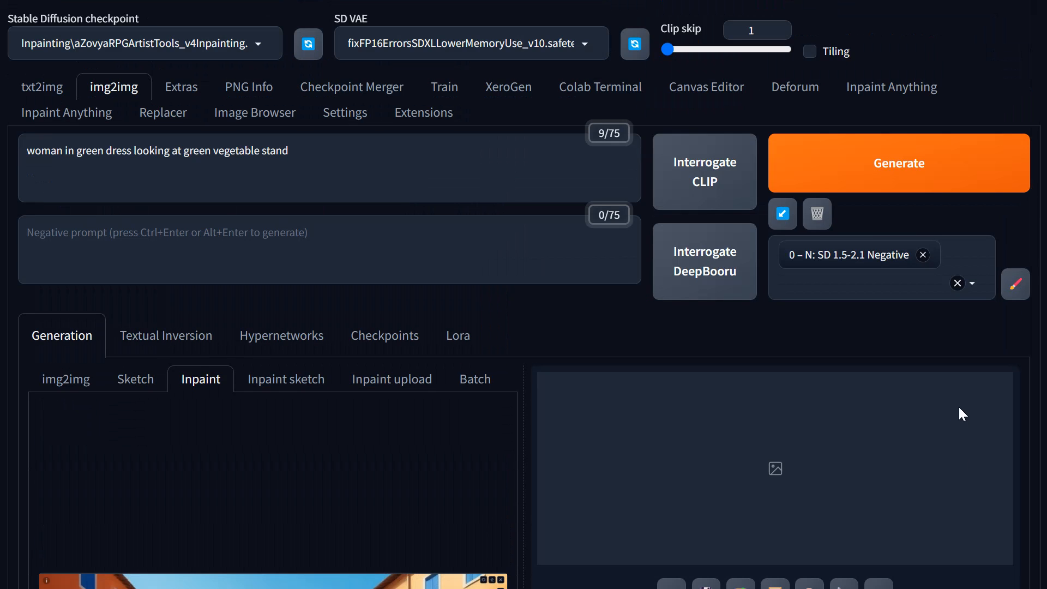
{"action": "left_click", "coordinate": [893, 168]}
{"action": "scroll", "coordinate": [841, 249], "scroll_direction": "down", "scroll_amount": 4}
{"action": "scroll", "coordinate": [840, 254], "scroll_direction": "down", "scroll_amount": 1}
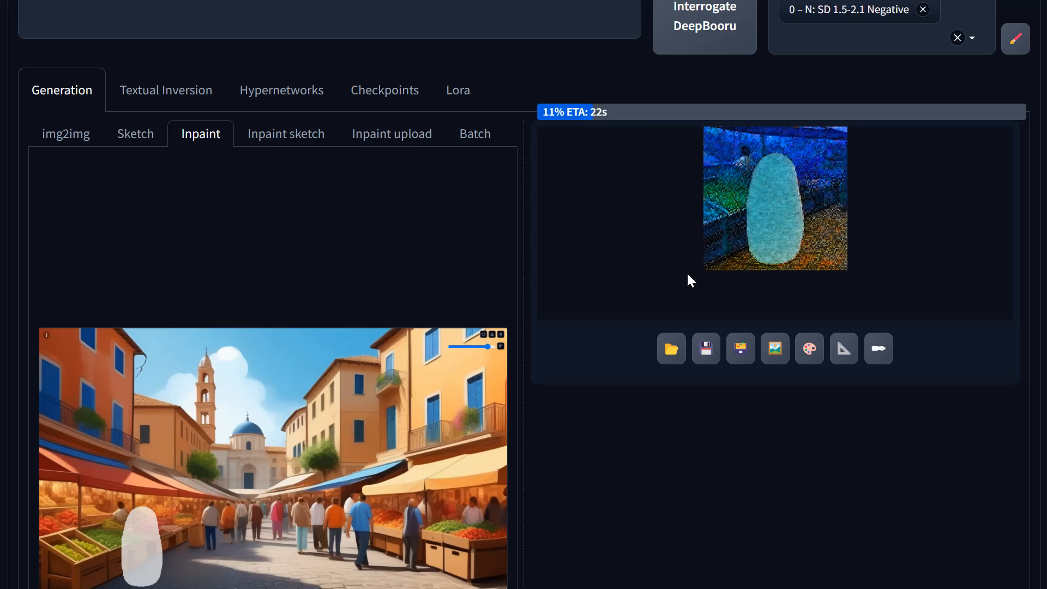
{"action": "scroll", "coordinate": [807, 240], "scroll_direction": "up", "scroll_amount": 5}
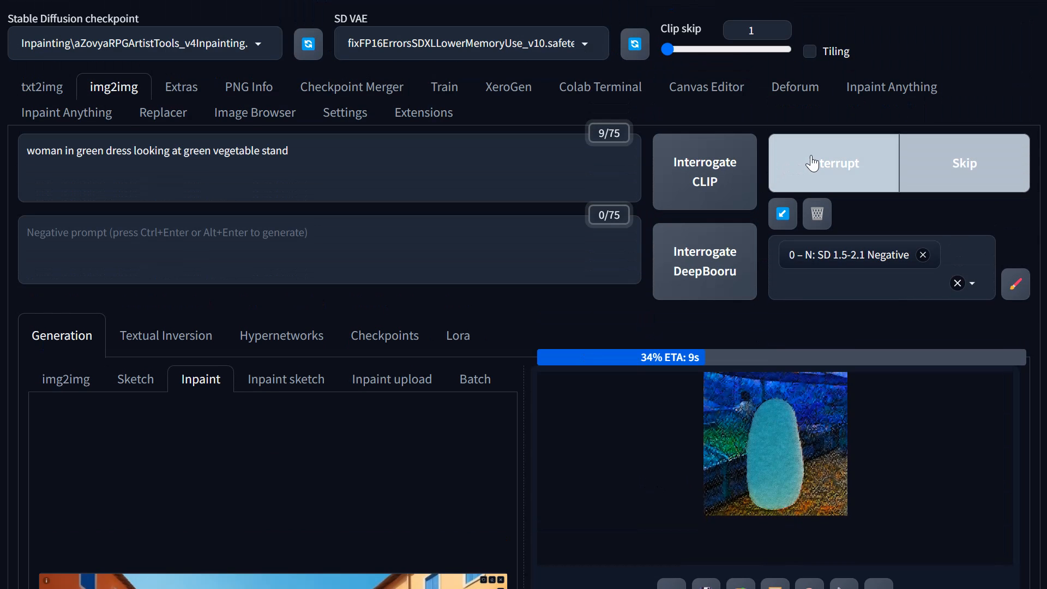
- Check the first inpainting result and change the SD VAE to vae-ft-mse-840000-ema-pruned.safetensors
{"action": "left_click", "coordinate": [581, 46]}
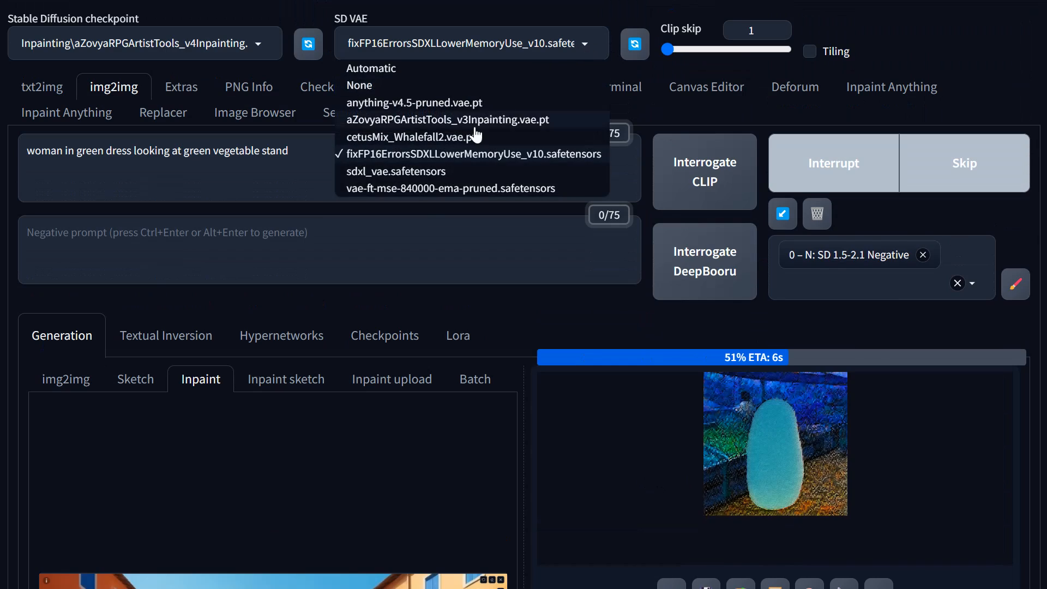
{"action": "left_click", "coordinate": [470, 129]}
{"action": "scroll", "coordinate": [588, 155], "scroll_direction": "down", "scroll_amount": 8}
{"action": "scroll", "coordinate": [587, 154], "scroll_direction": "up", "scroll_amount": 6}
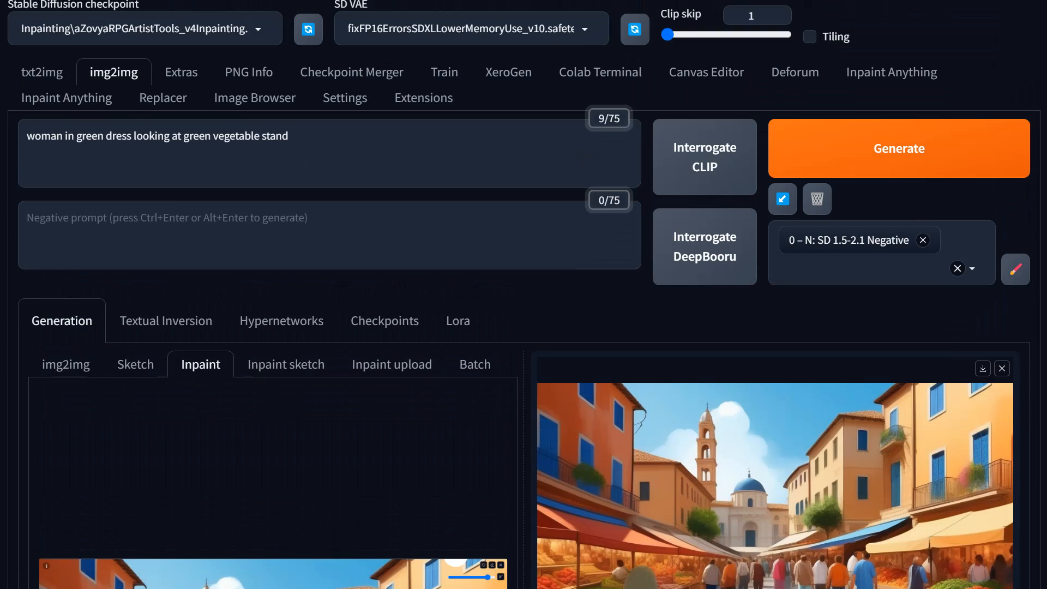
{"action": "left_click", "coordinate": [584, 30]}
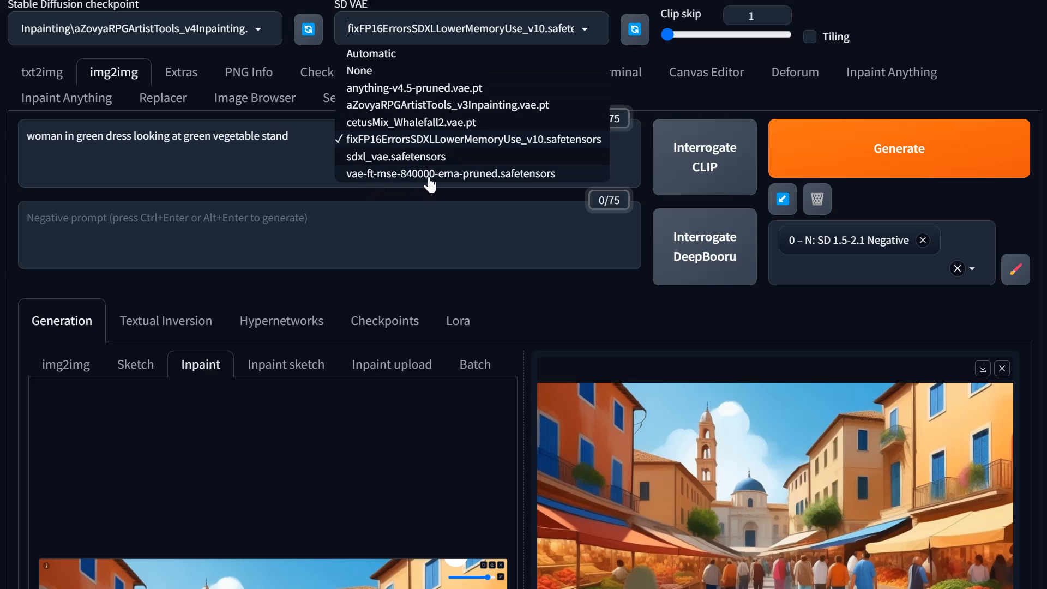
{"action": "left_click", "coordinate": [470, 175]}
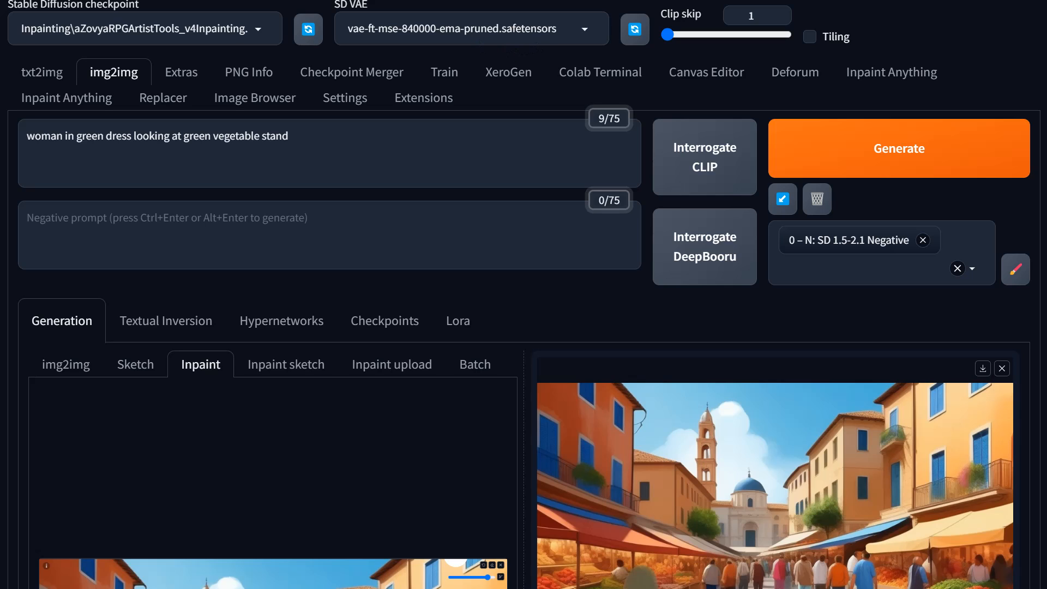
- Regenerate the masked area with the new VAE and view the resulting market image at full size
{"action": "scroll", "coordinate": [629, 92], "scroll_direction": "down", "scroll_amount": 2}
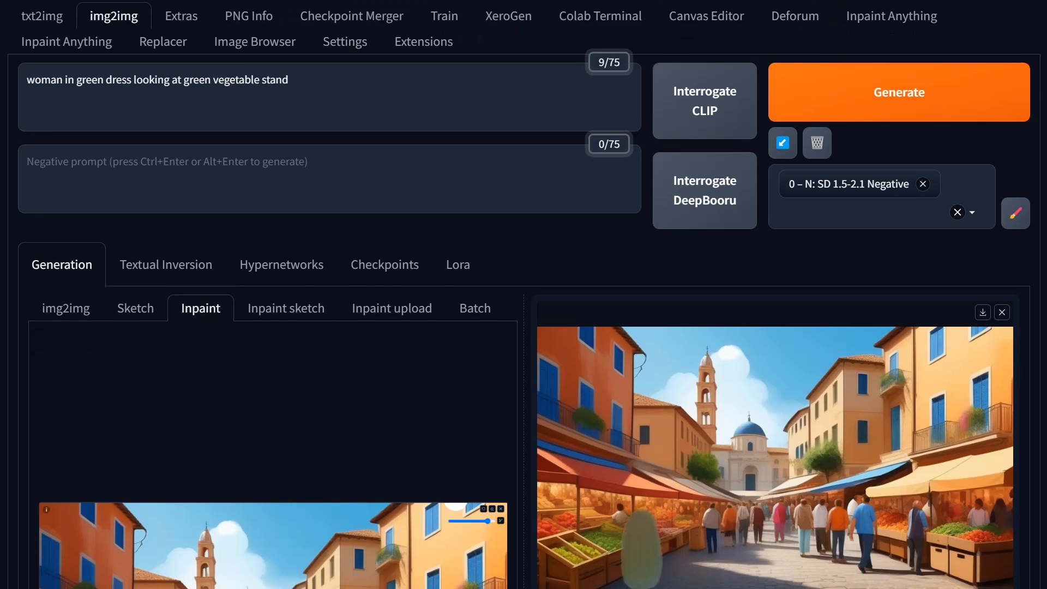
{"action": "left_click", "coordinate": [952, 74]}
{"action": "scroll", "coordinate": [931, 268], "scroll_direction": "down", "scroll_amount": 3}
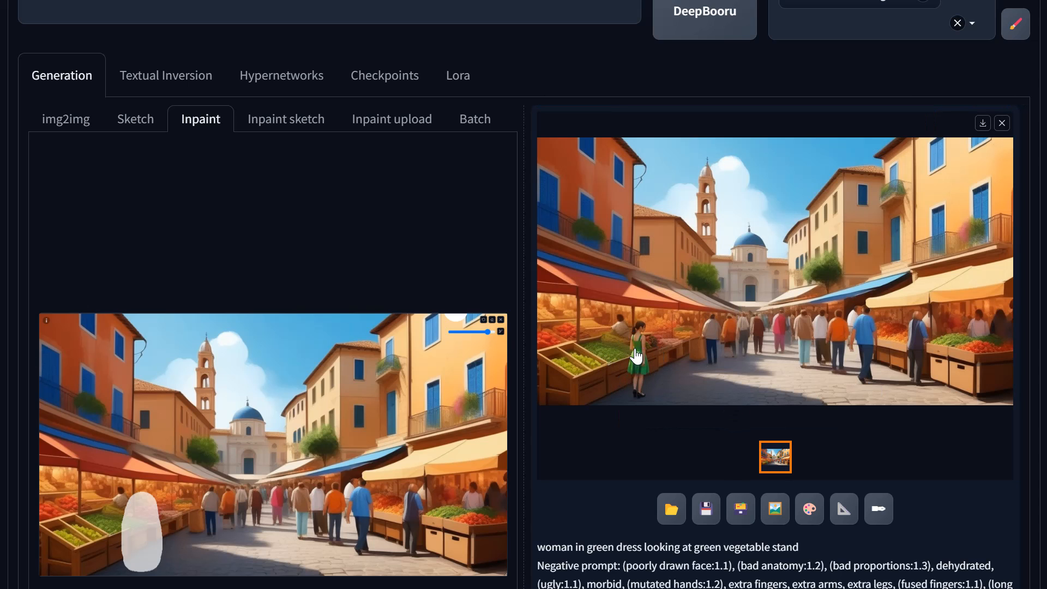
{"action": "left_click", "coordinate": [670, 370]}
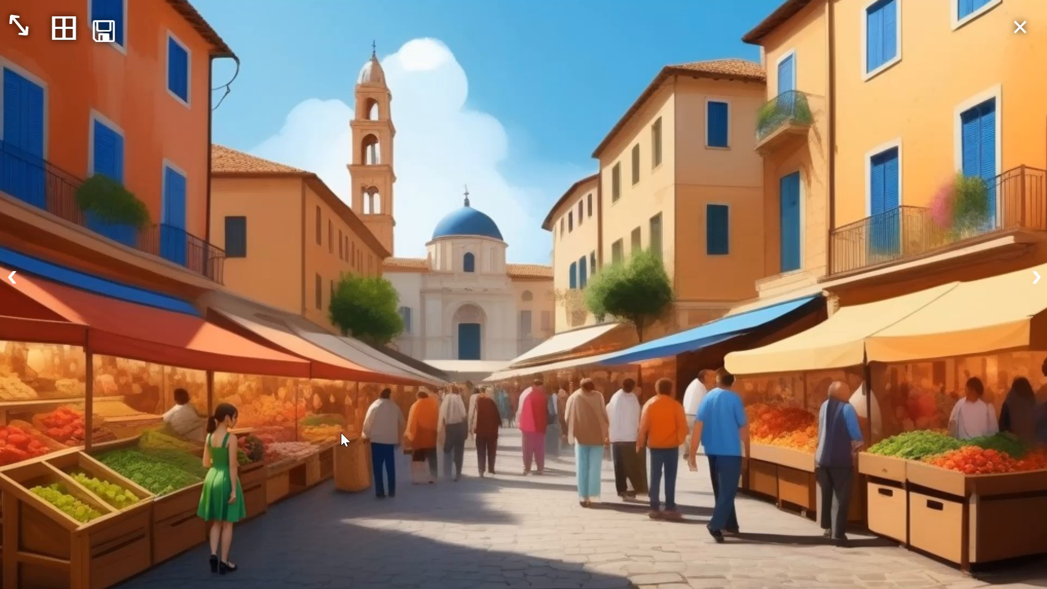
{"action": "left_click", "coordinate": [586, 334]}
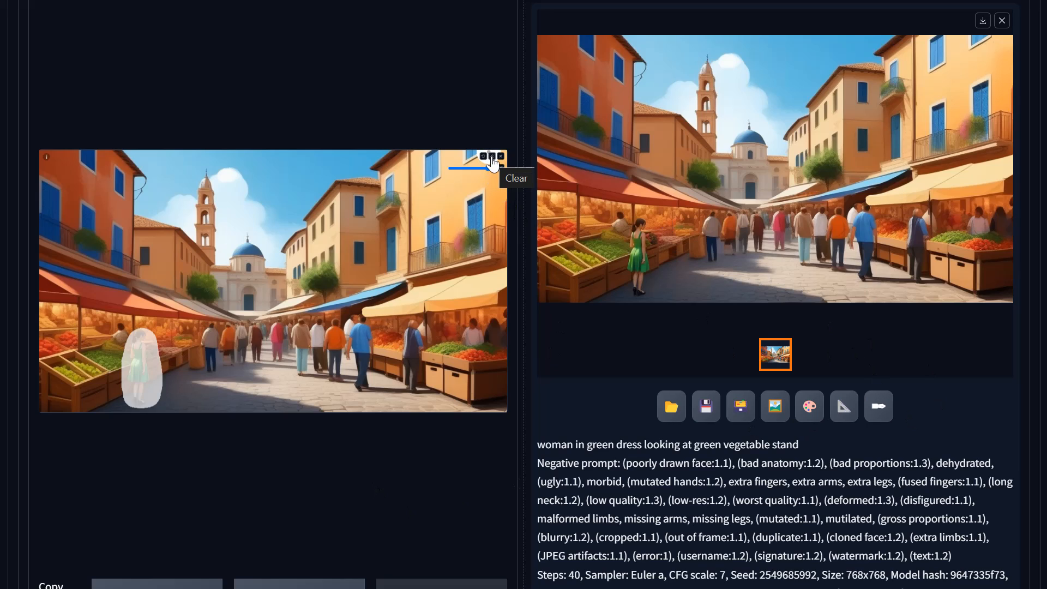
- Clear the old mask from the inpaint canvas and reduce the brush size for finer masking
{"action": "left_click", "coordinate": [492, 160]}
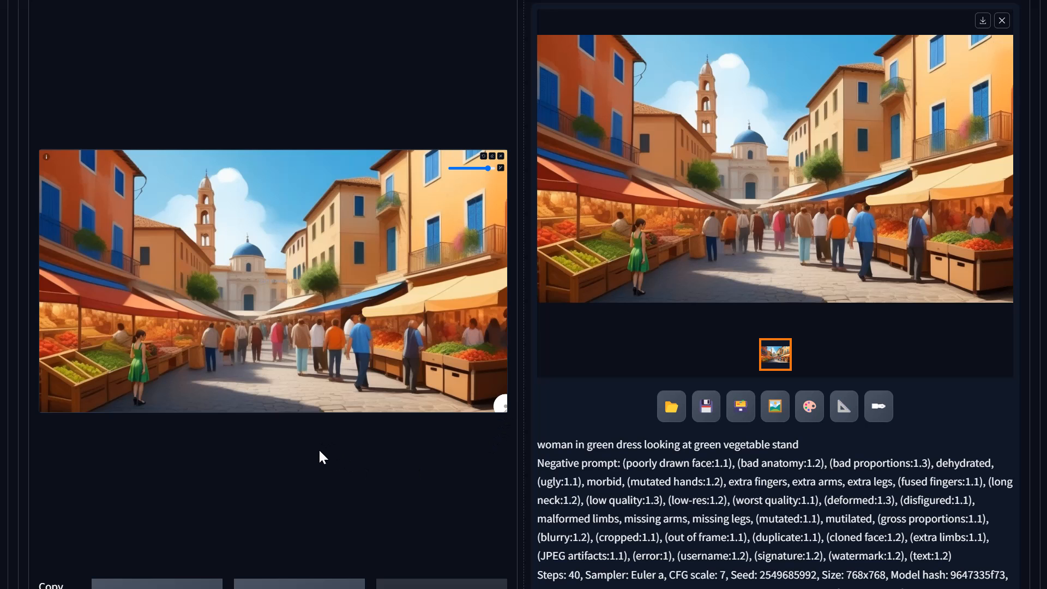
{"action": "scroll", "coordinate": [200, 345], "scroll_direction": "up", "scroll_amount": 3}
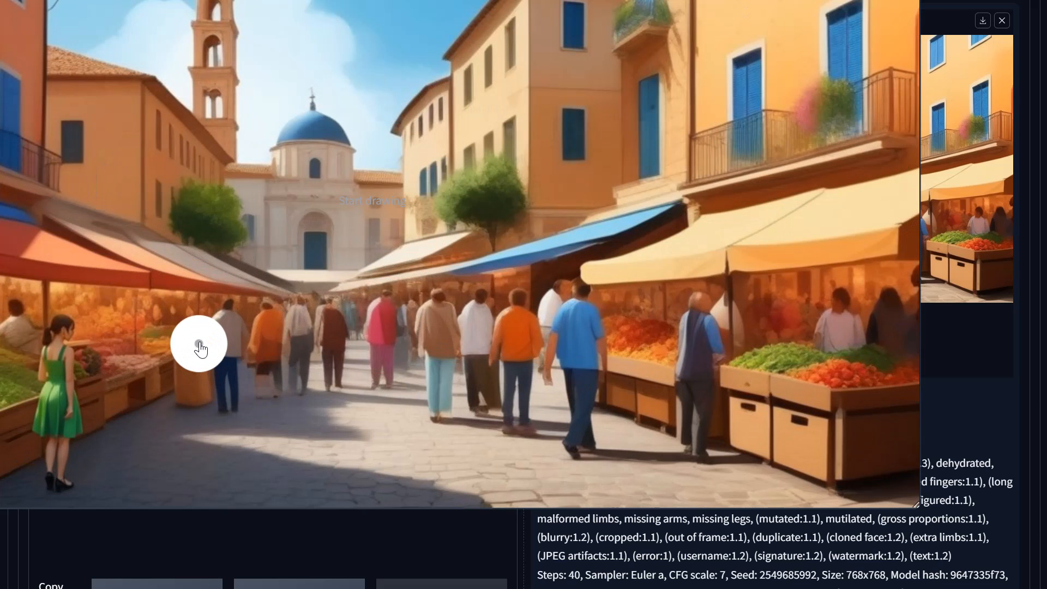
{"action": "scroll", "coordinate": [199, 345], "scroll_direction": "down", "scroll_amount": 2}
{"action": "left_click_drag", "start_coordinate": [747, 18], "coordinate": [703, 21]}
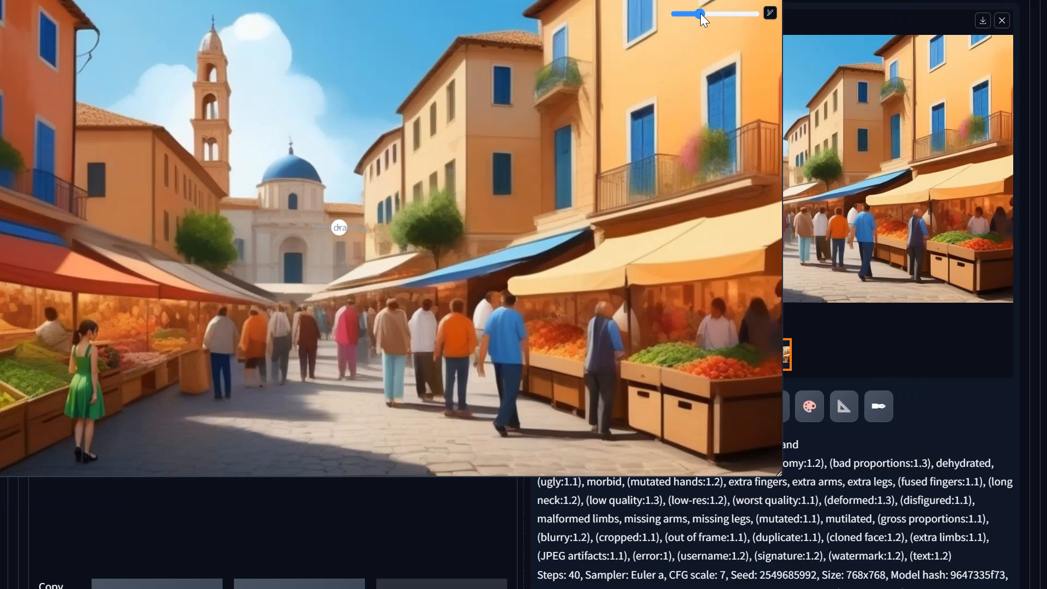
{"action": "scroll", "coordinate": [870, 315], "scroll_direction": "up", "scroll_amount": 1}
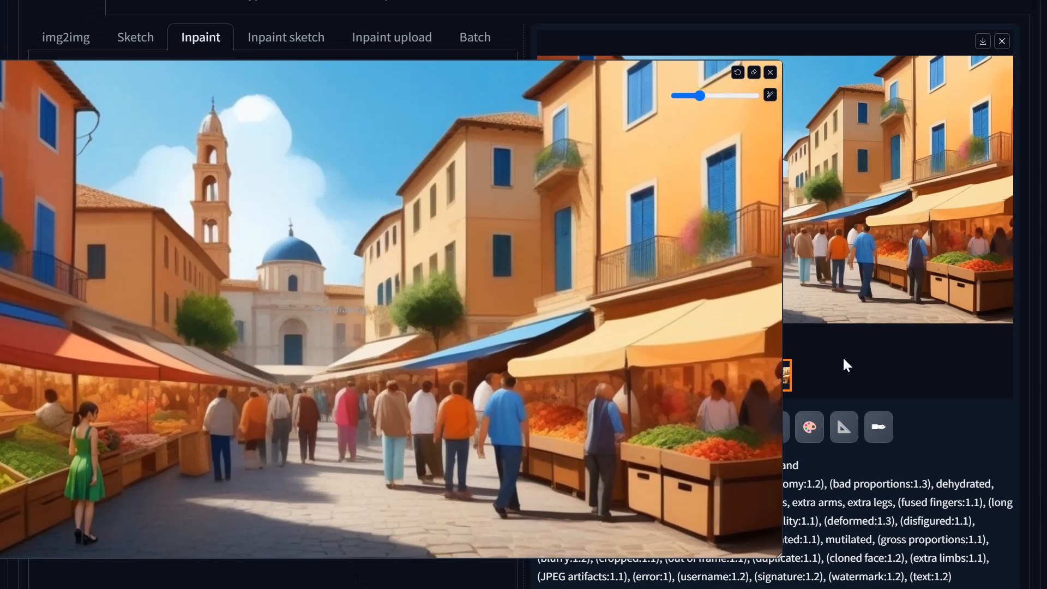
{"action": "key", "text": "r"}
{"action": "scroll", "coordinate": [366, 309], "scroll_direction": "up", "scroll_amount": 4}
{"action": "scroll", "coordinate": [366, 310], "scroll_direction": "down", "scroll_amount": 4}
{"action": "scroll", "coordinate": [365, 310], "scroll_direction": "up", "scroll_amount": 2}
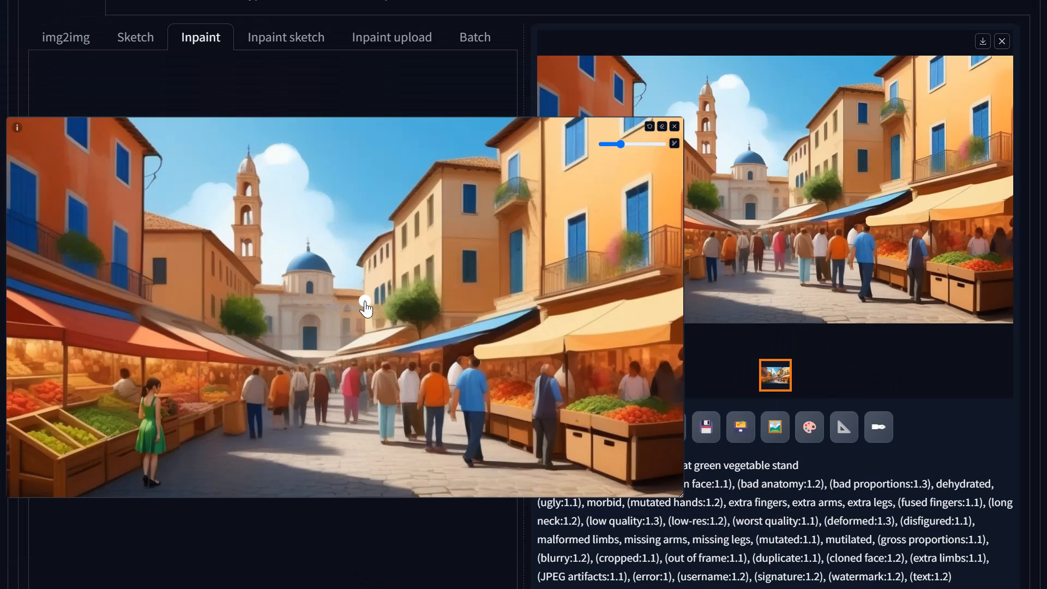
{"action": "scroll", "coordinate": [365, 309], "scroll_direction": "down", "scroll_amount": 2}
{"action": "scroll", "coordinate": [365, 309], "scroll_direction": "up", "scroll_amount": 2}
{"action": "scroll", "coordinate": [862, 140], "scroll_direction": "up", "scroll_amount": 1}
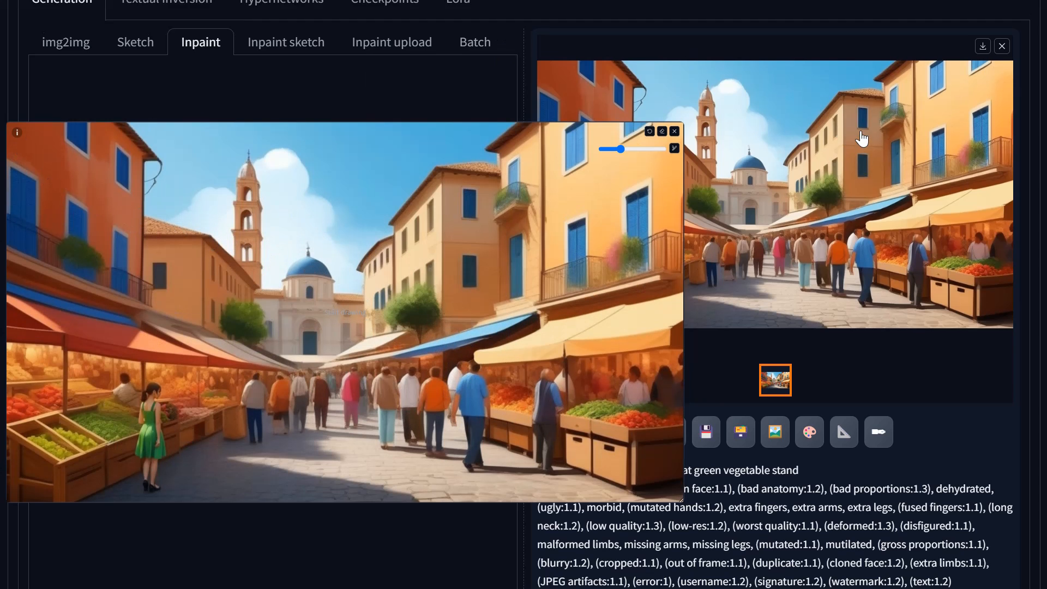
- Return to img2img inpainting, remove the image from the blank canvas and send the generated market image back to inpaint
{"action": "scroll", "coordinate": [862, 139], "scroll_direction": "up", "scroll_amount": 5}
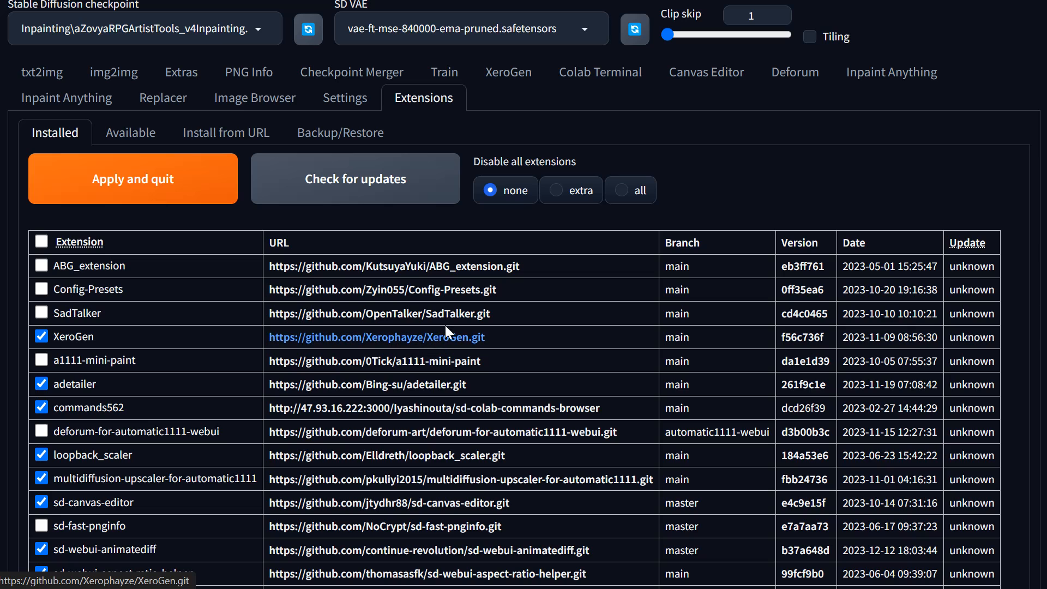
{"action": "left_click", "coordinate": [114, 74]}
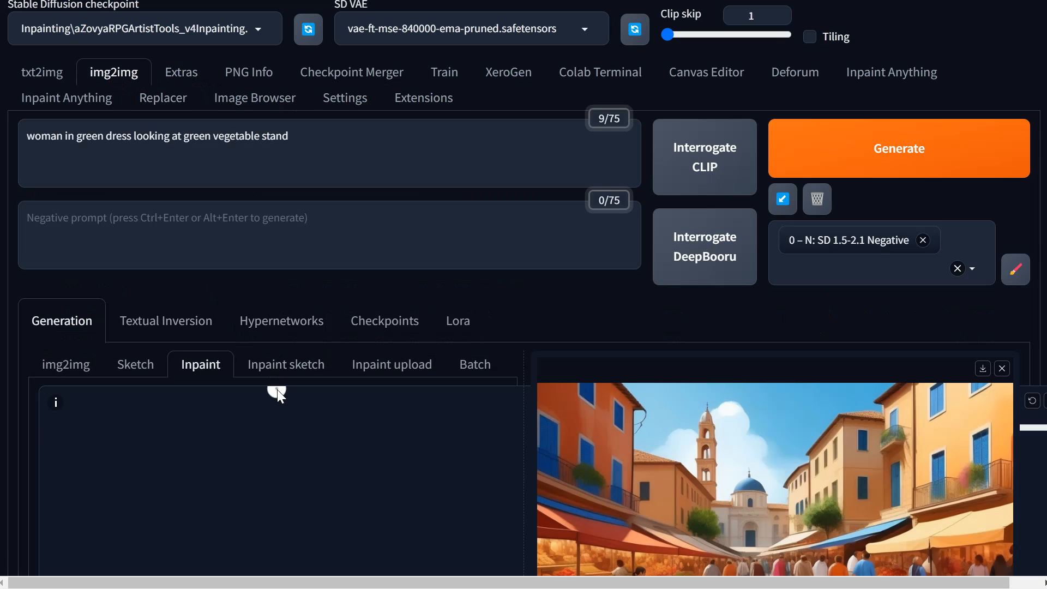
{"action": "scroll", "coordinate": [277, 389], "scroll_direction": "down", "scroll_amount": 6}
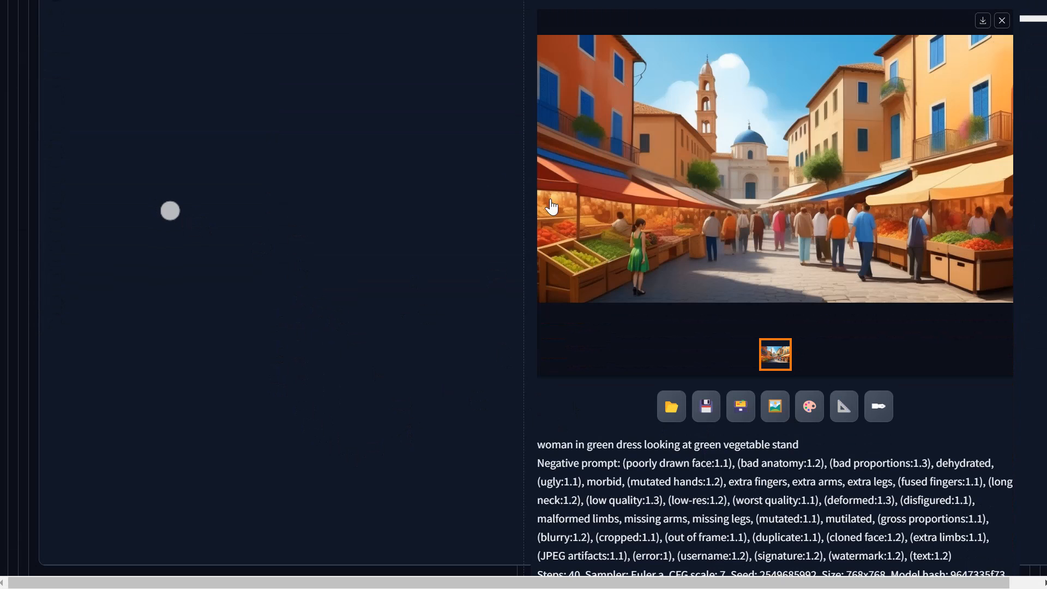
{"action": "scroll", "coordinate": [168, 211], "scroll_direction": "up", "scroll_amount": 5}
{"action": "scroll", "coordinate": [134, 300], "scroll_direction": "down", "scroll_amount": 2}
{"action": "scroll", "coordinate": [134, 300], "scroll_direction": "down", "scroll_amount": 1}
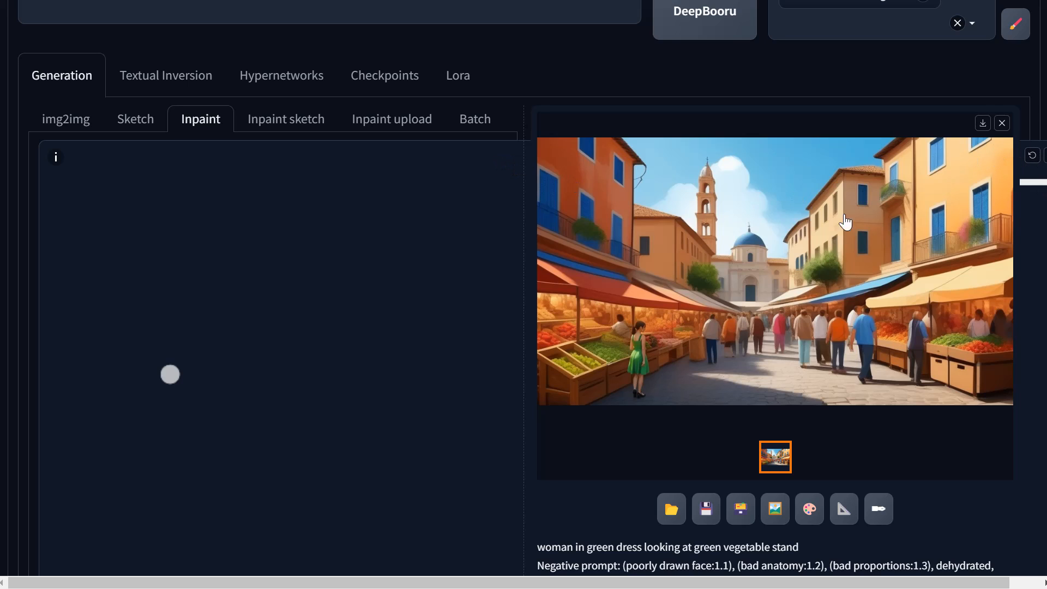
{"action": "left_click_drag", "start_coordinate": [273, 586], "coordinate": [302, 586]}
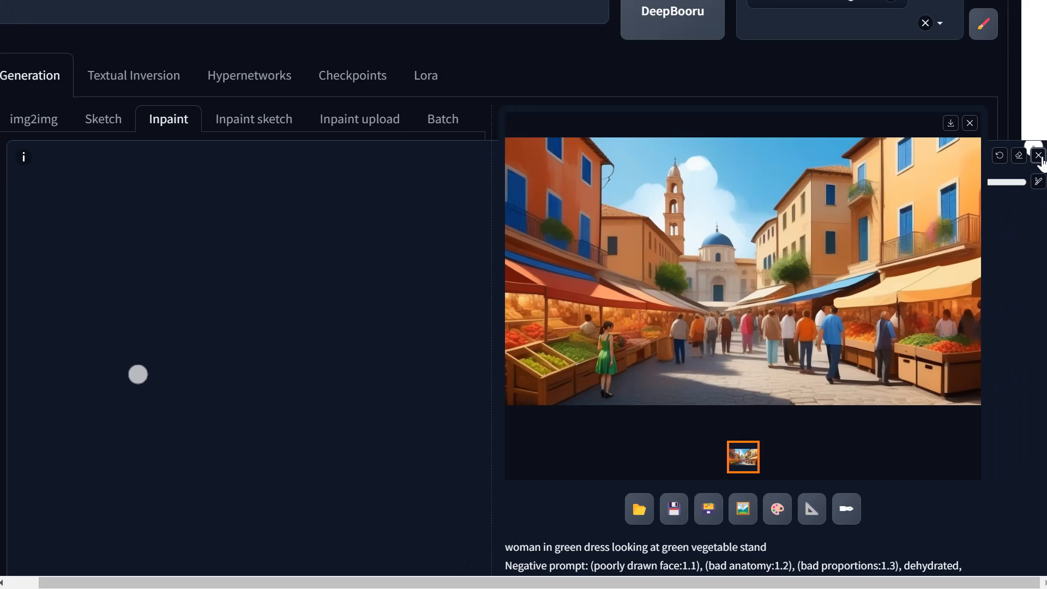
{"action": "left_click", "coordinate": [1039, 156]}
{"action": "left_click", "coordinate": [813, 517]}
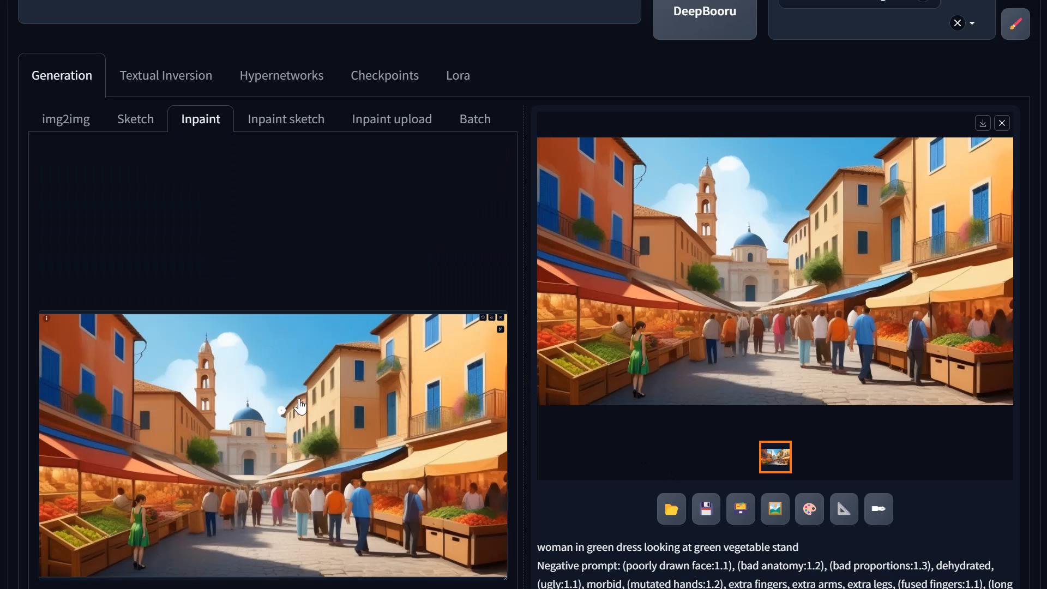
- Paint a small upright oval mask directly to the right of the woman in the green dress, then reset the canvas zoom
{"action": "mouse_move", "coordinate": [47, 324]}
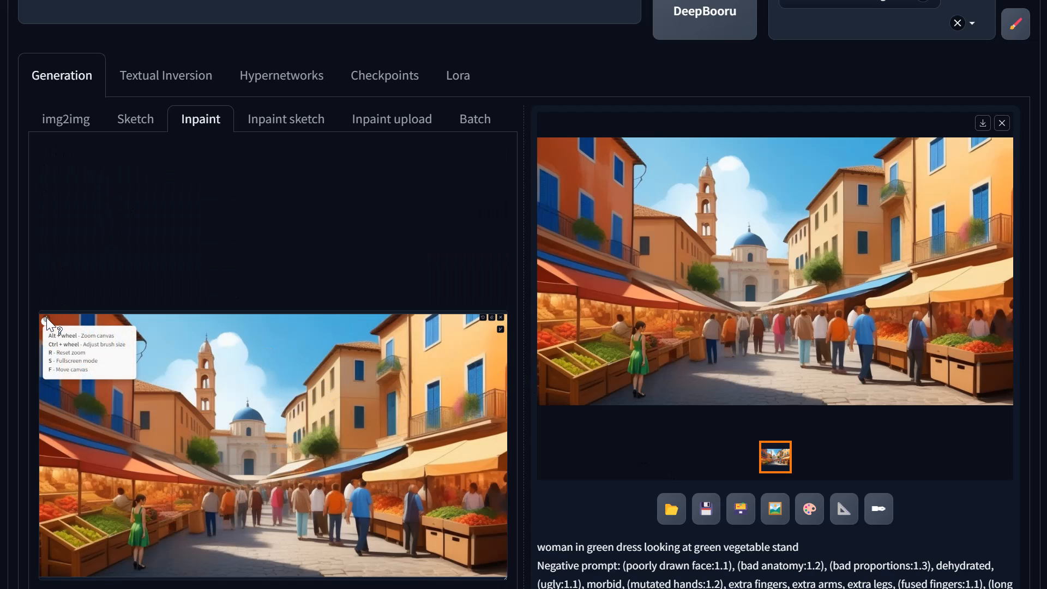
{"action": "scroll", "coordinate": [191, 428], "scroll_direction": "up", "scroll_amount": 1, "text": "alt"}
{"action": "scroll", "coordinate": [304, 413], "scroll_direction": "up", "scroll_amount": 1, "text": "alt"}
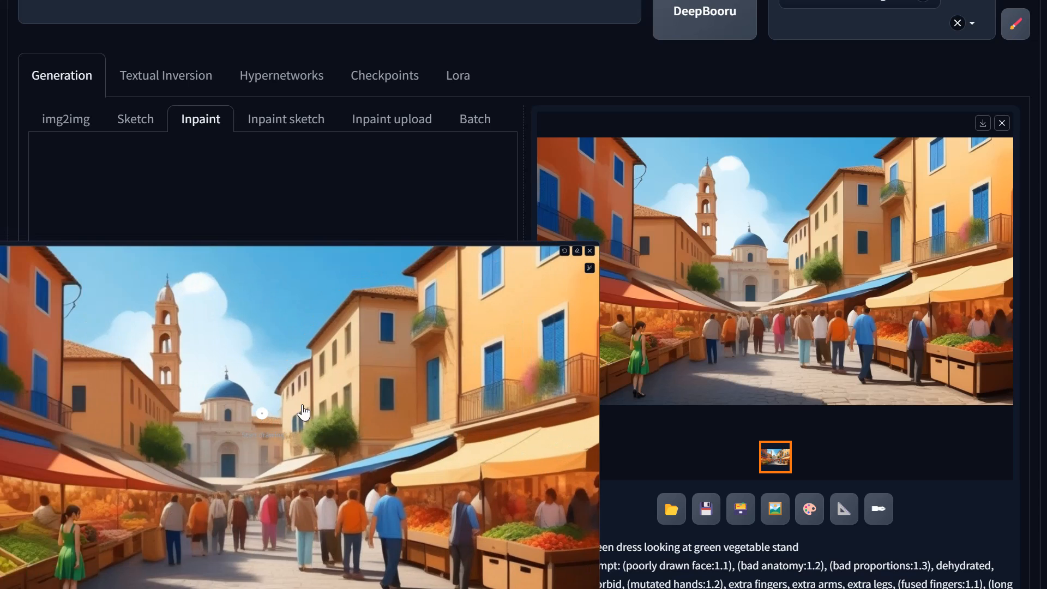
{"action": "key", "text": "f"}
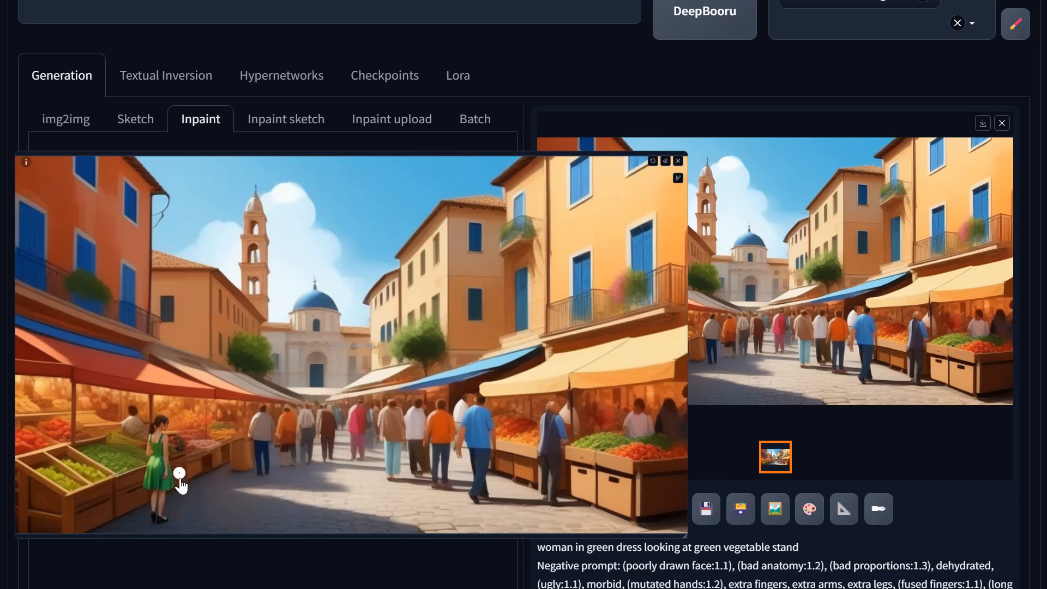
{"action": "scroll", "coordinate": [172, 464], "scroll_direction": "up", "scroll_amount": 3}
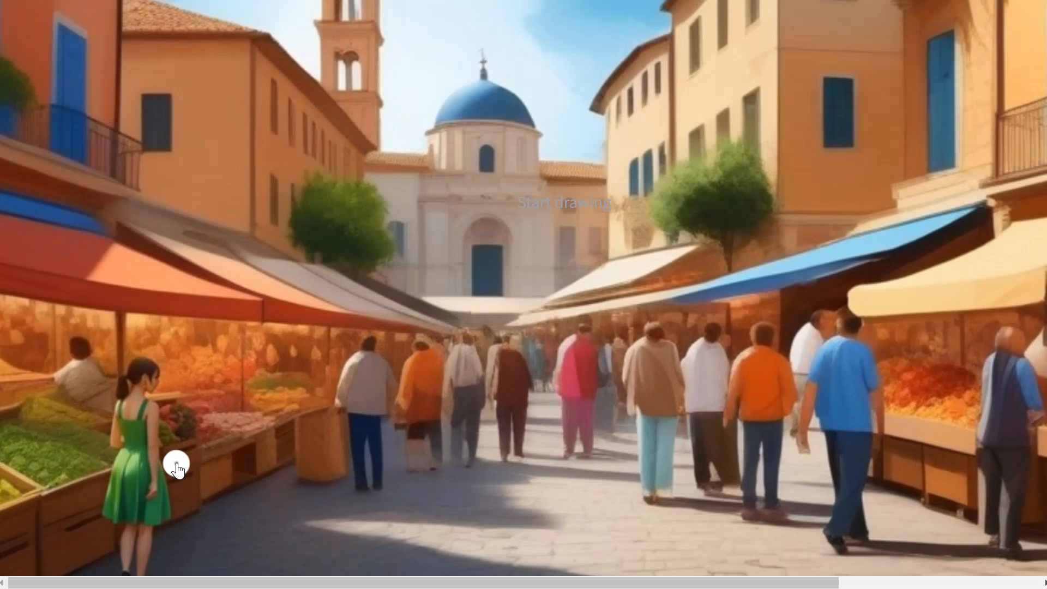
{"action": "scroll", "coordinate": [196, 430], "scroll_direction": "down", "scroll_amount": 2}
{"action": "scroll", "coordinate": [201, 416], "scroll_direction": "down", "scroll_amount": 2}
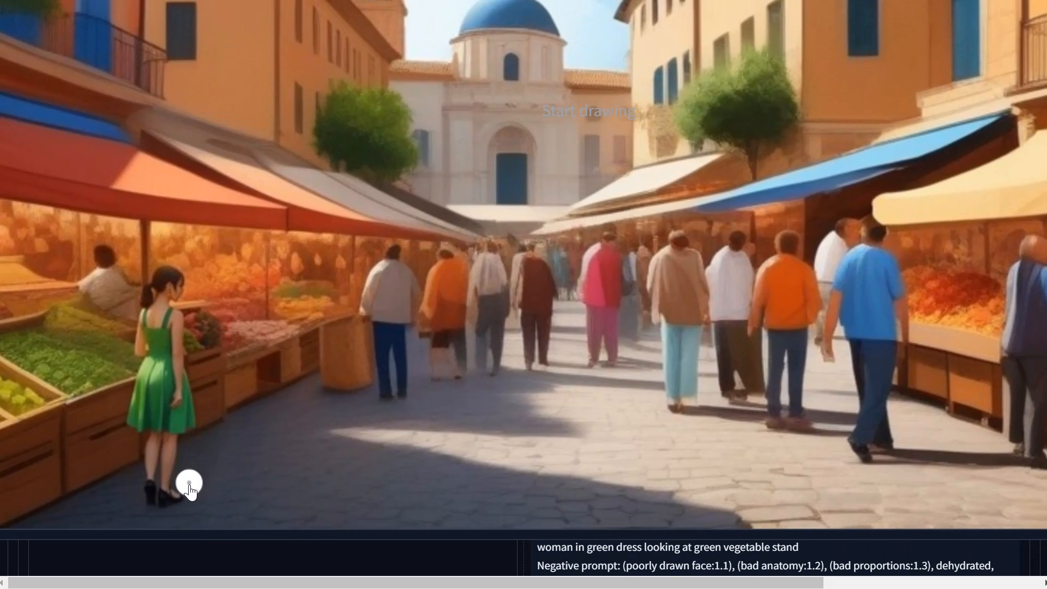
{"action": "mouse_move", "coordinate": [184, 491]}
{"action": "left_mouse_down"}
{"action": "mouse_move", "coordinate": [188, 470]}
{"action": "mouse_move", "coordinate": [202, 377]}
{"action": "mouse_move", "coordinate": [212, 445]}
{"action": "mouse_move", "coordinate": [204, 475]}
{"action": "mouse_move", "coordinate": [195, 482]}
{"action": "mouse_move", "coordinate": [190, 453]}
{"action": "left_mouse_up"}
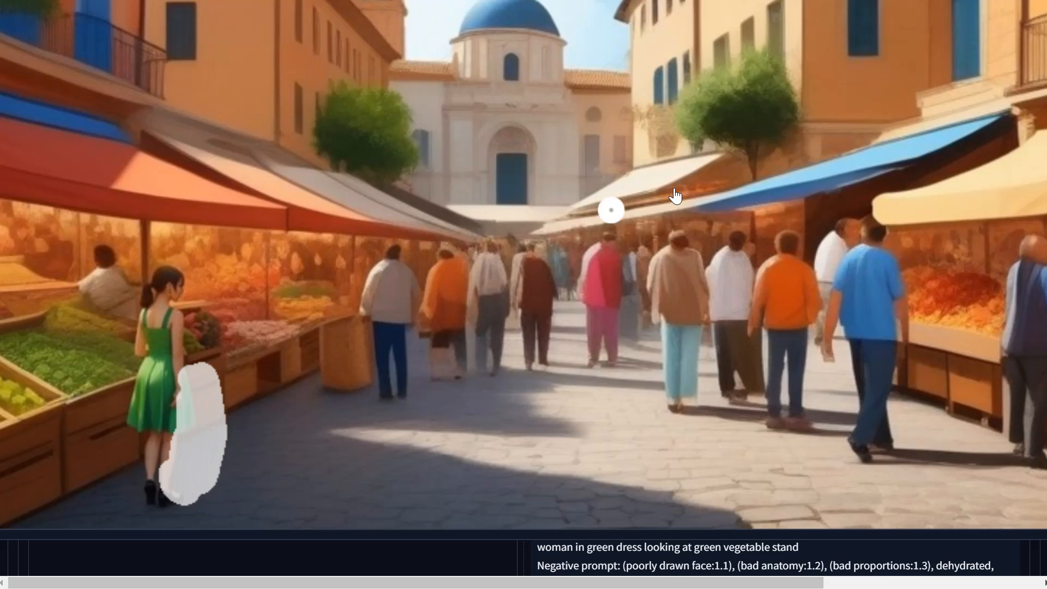
{"action": "key", "text": "s"}
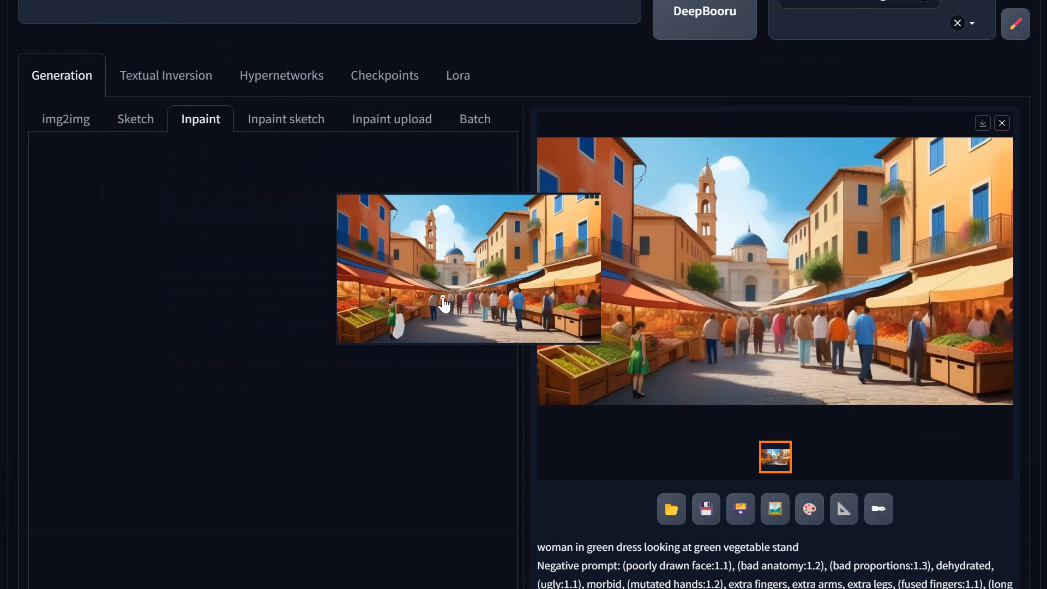
{"action": "key", "text": "r"}
{"action": "key", "text": "r"}
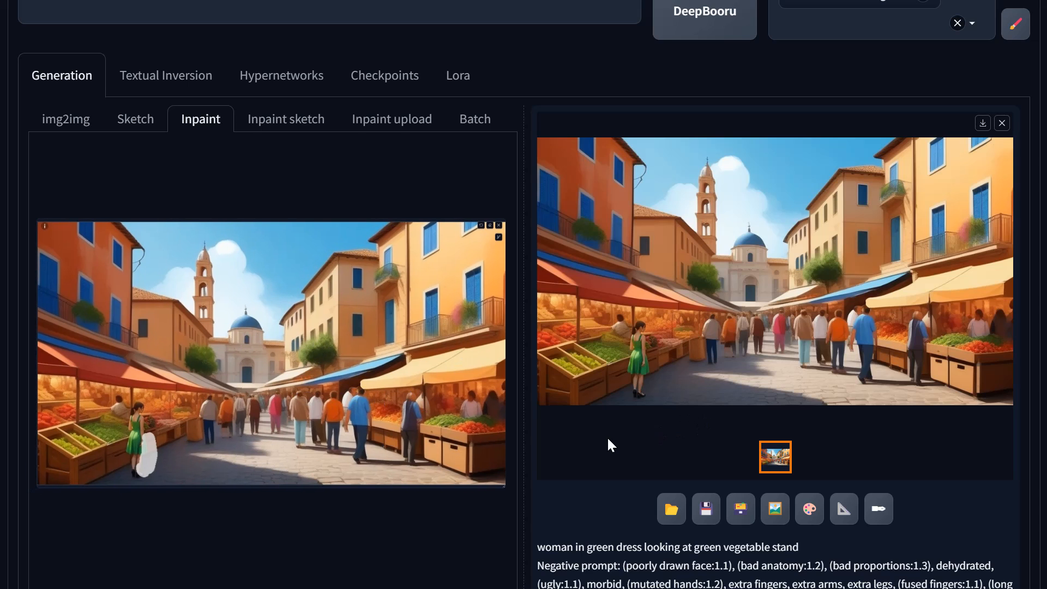
- Replace the prompt with "cute little toddler in red dress and curly brown hair"
{"action": "scroll", "coordinate": [601, 435], "scroll_direction": "up", "scroll_amount": 5}
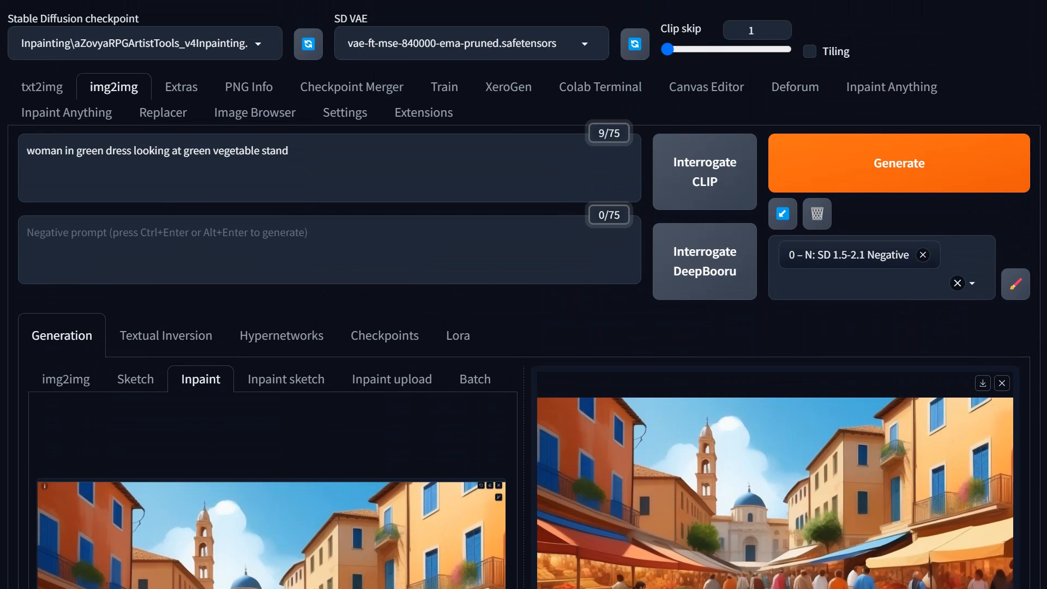
{"action": "left_click_drag", "start_coordinate": [288, 151], "coordinate": [27, 151]}
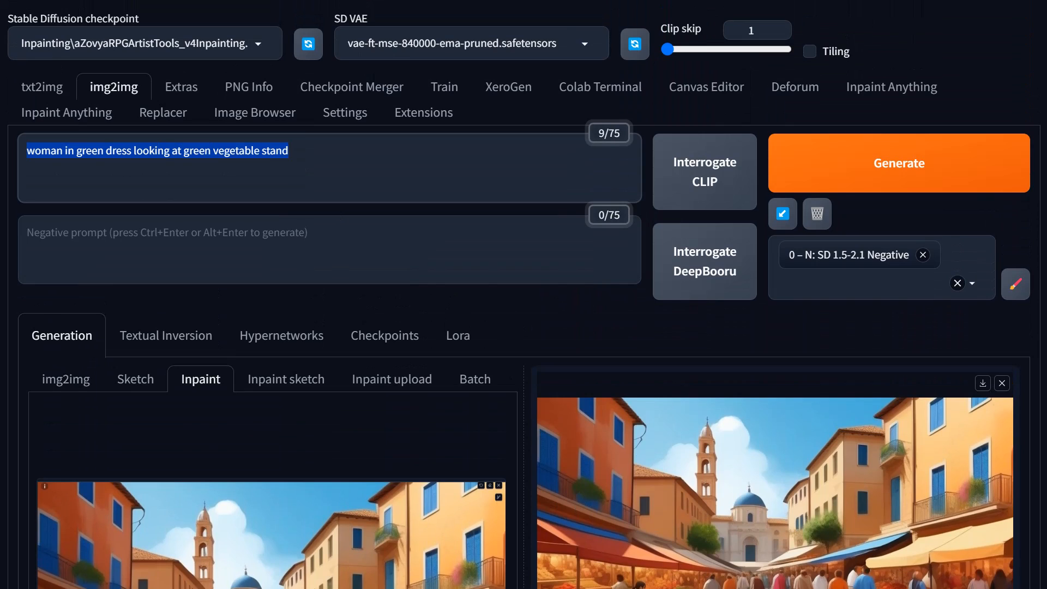
{"action": "type", "text": "cute li"}
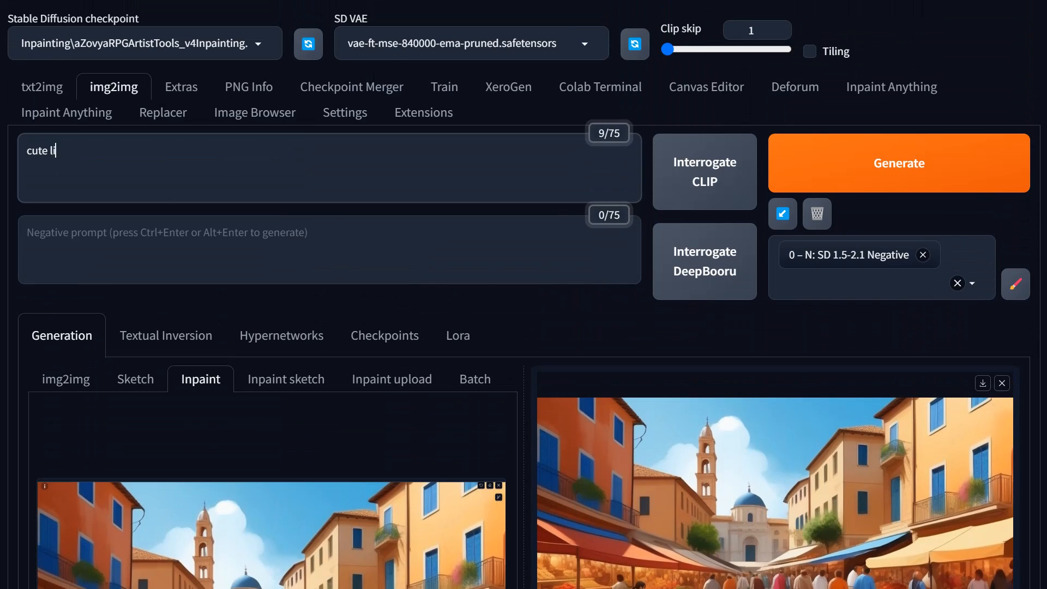
{"action": "type", "text": "ttle toddler in re"}
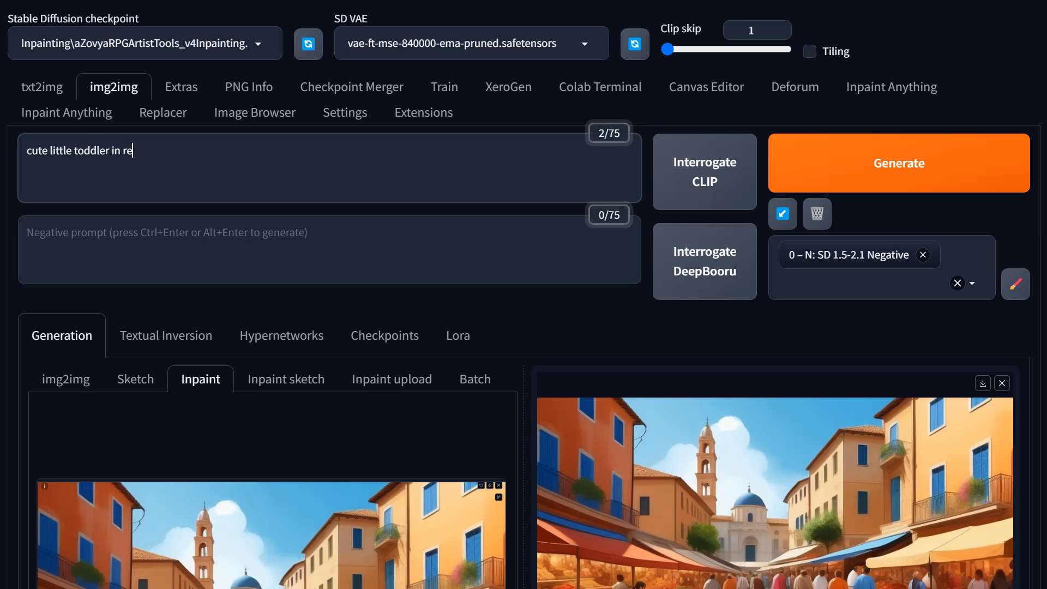
{"action": "type", "text": "d dress and curly"}
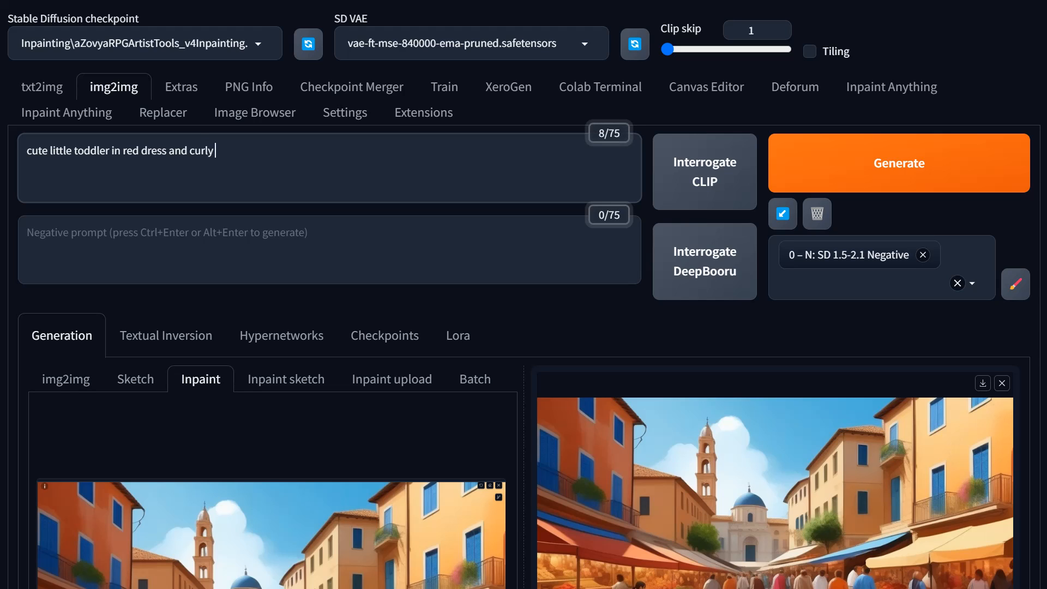
{"action": "type", "text": "brown hair"}
{"action": "scroll", "coordinate": [451, 332], "scroll_direction": "down", "scroll_amount": 7}
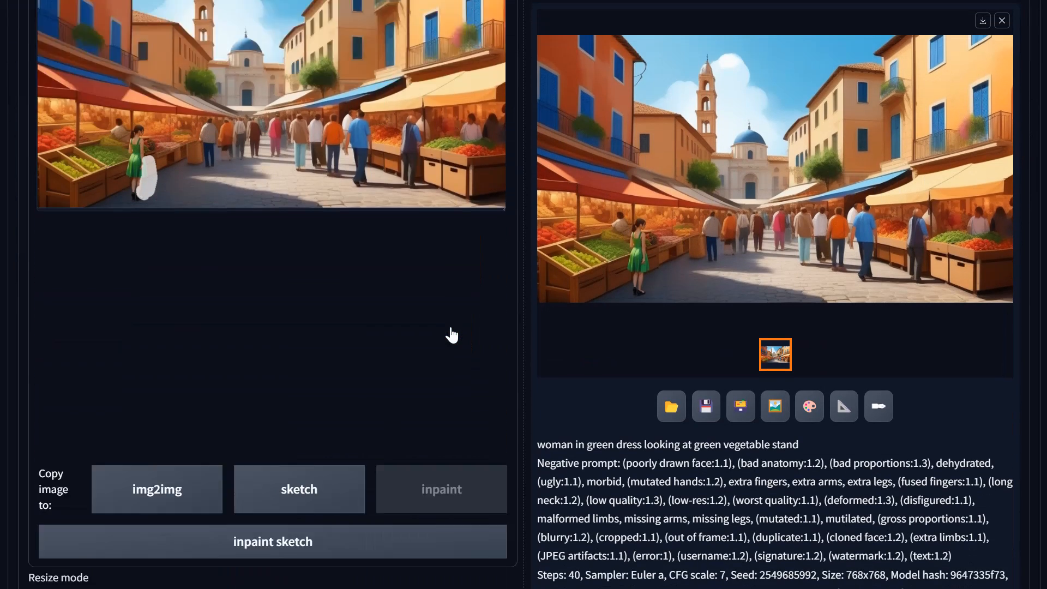
{"action": "scroll", "coordinate": [279, 240], "scroll_direction": "up", "scroll_amount": 8}
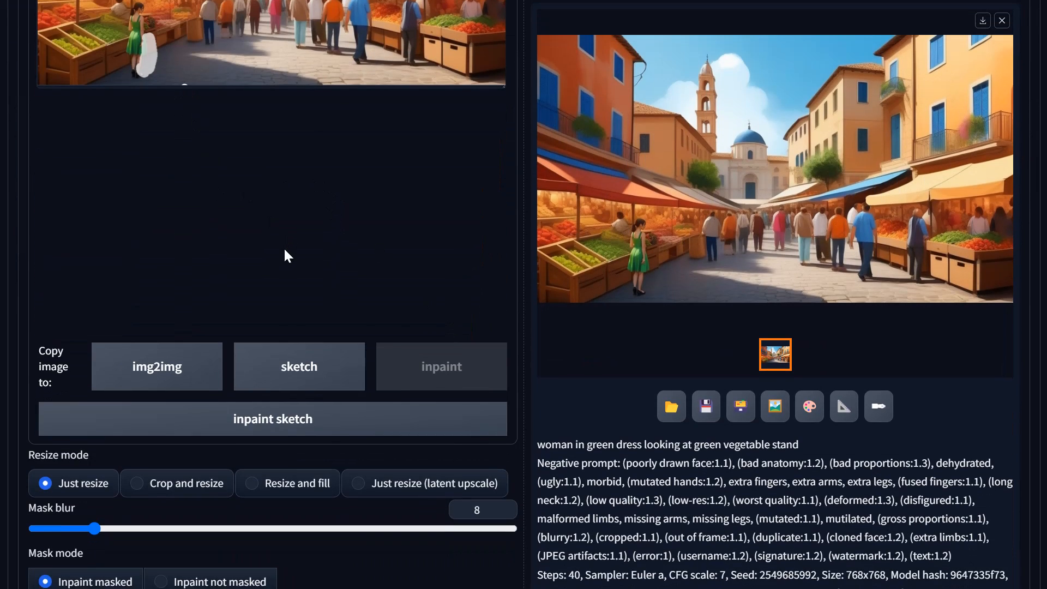
{"action": "scroll", "coordinate": [278, 240], "scroll_direction": "up", "scroll_amount": 3}
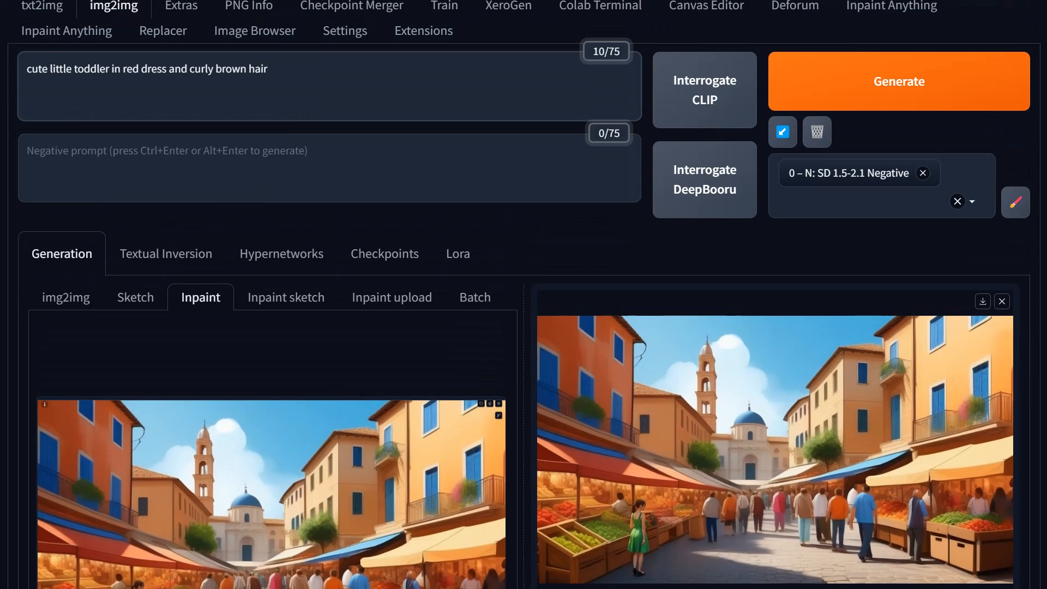
{"action": "type", "text": "nding next to"}
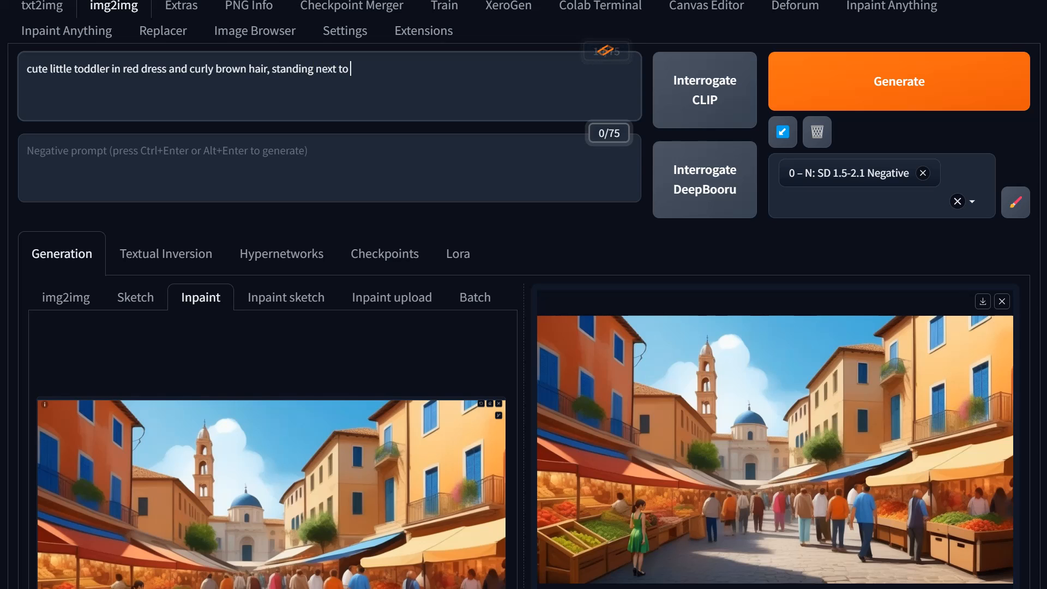
{"action": "key", "text": "BackSpace"}
{"action": "key", "text": "BackSpace"}
{"action": "key", "text": "BackSpace"}
{"action": "key", "text": "BackSpace"}
{"action": "key", "text": "BackSpace"}
{"action": "key", "text": "BackSpace"}
{"action": "key", "text": "BackSpace"}
{"action": "key", "text": "BackSpace"}
{"action": "key", "text": "BackSpace"}
{"action": "key", "text": "BackSpace"}
{"action": "key", "text": "BackSpace"}
{"action": "key", "text": "BackSpace"}
{"action": "key", "text": "BackSpace"}
{"action": "key", "text": "BackSpace"}
{"action": "key", "text": "BackSpace"}
{"action": "key", "text": "BackSpace"}
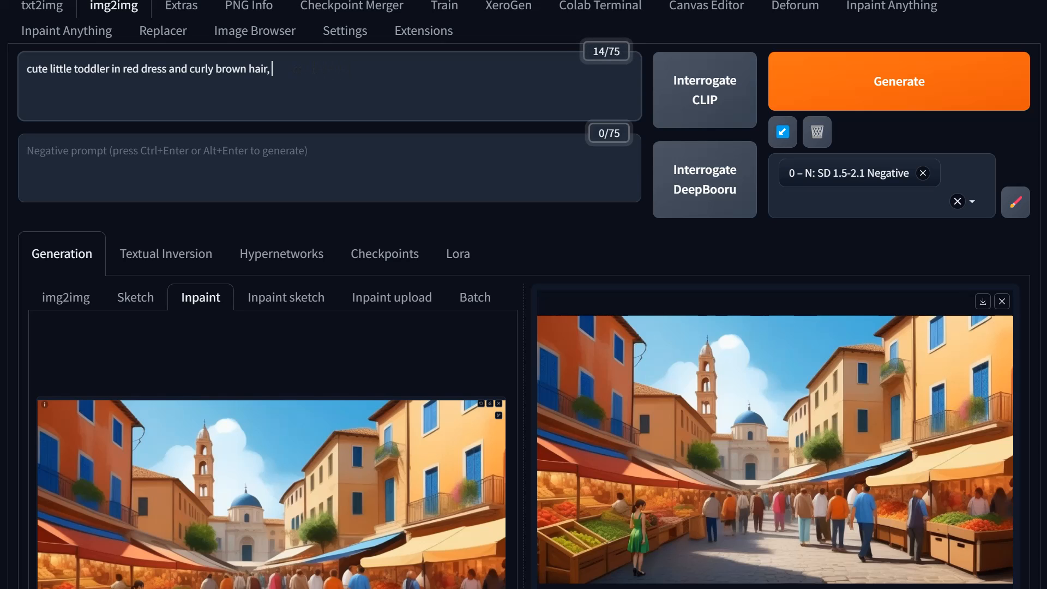
- Extend the prompt after "curly brown hair," with "hiding behind woman in green dress"
{"action": "type", "text": "hiding behind w"}
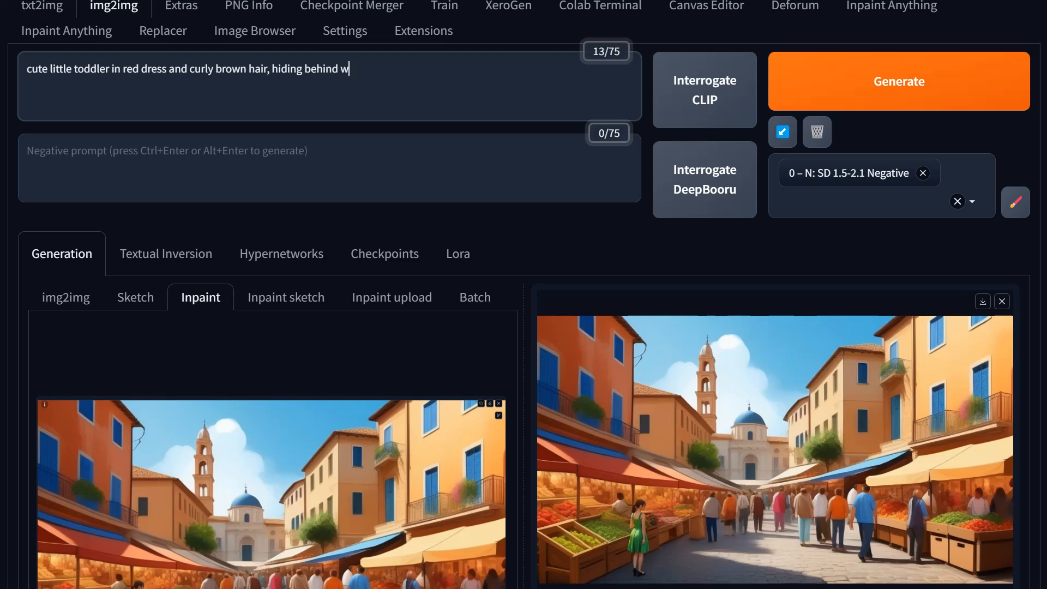
{"action": "type", "text": "oman in green dress"}
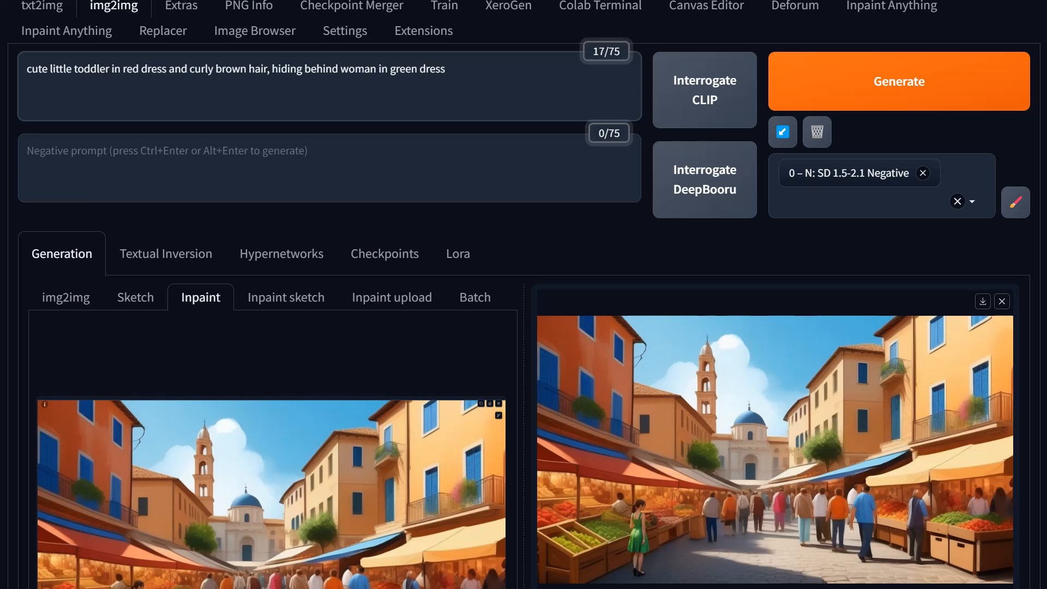
- Lower the mask blur to 4 for the small mask
{"action": "scroll", "coordinate": [173, 411], "scroll_direction": "down", "scroll_amount": 5}
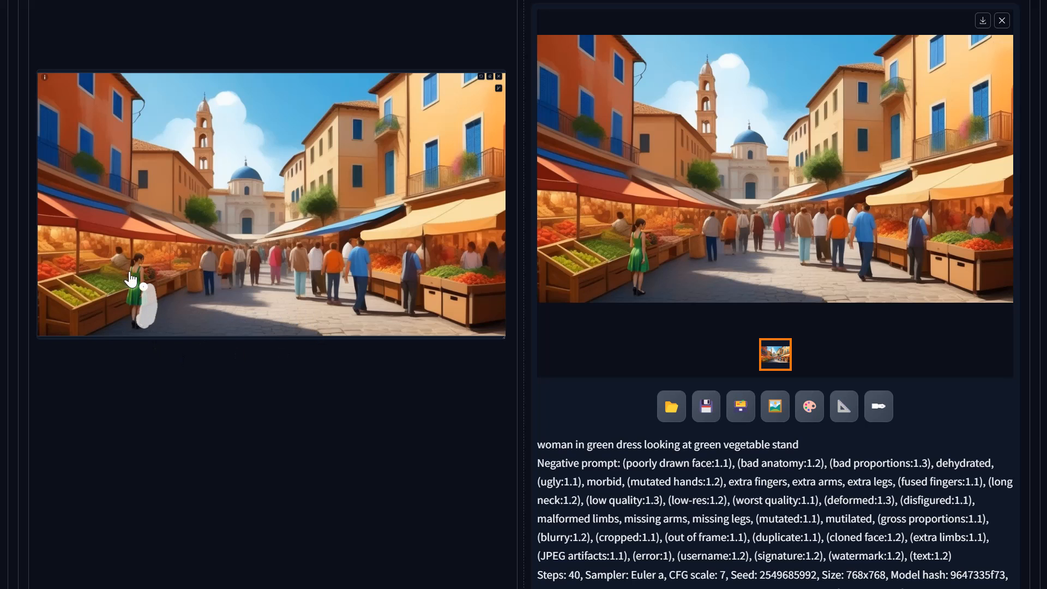
{"action": "scroll", "coordinate": [185, 376], "scroll_direction": "down", "scroll_amount": 6}
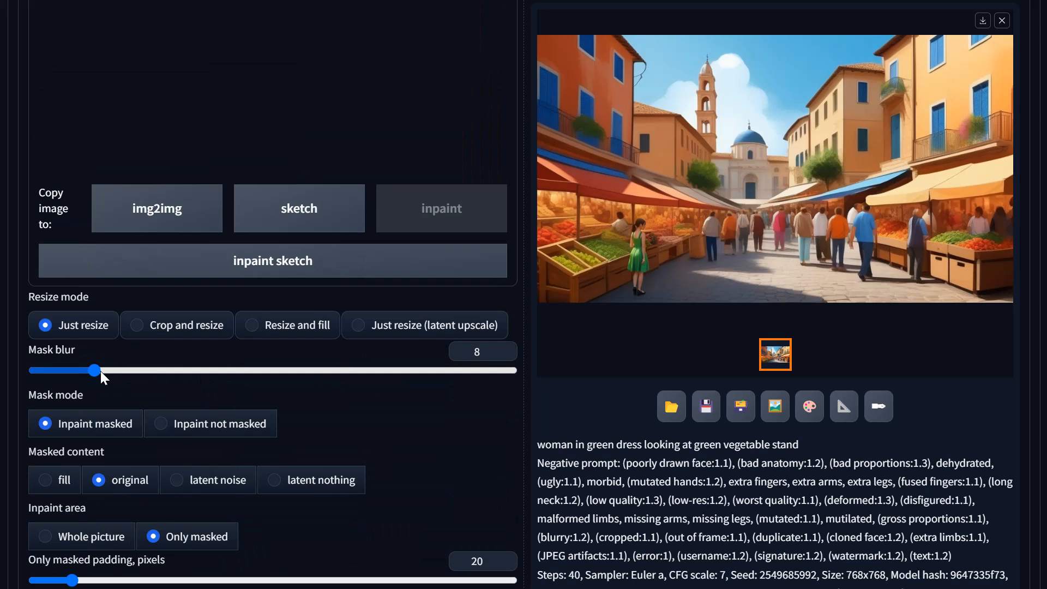
{"action": "left_click_drag", "start_coordinate": [97, 368], "coordinate": [75, 373]}
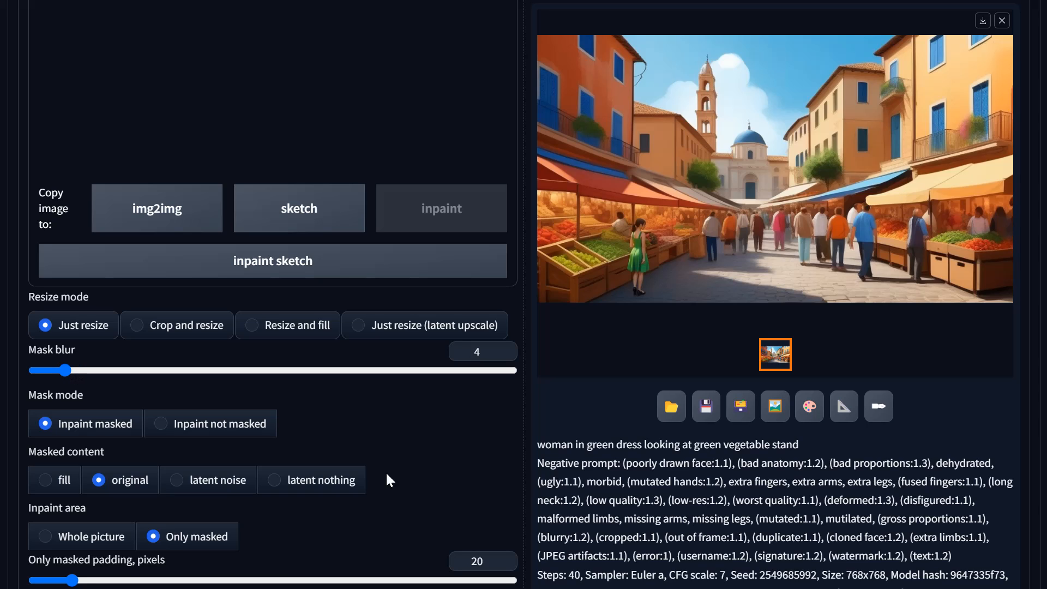
- Set the inpainting output size to 768 by 768
{"action": "scroll", "coordinate": [251, 425], "scroll_direction": "down", "scroll_amount": 3}
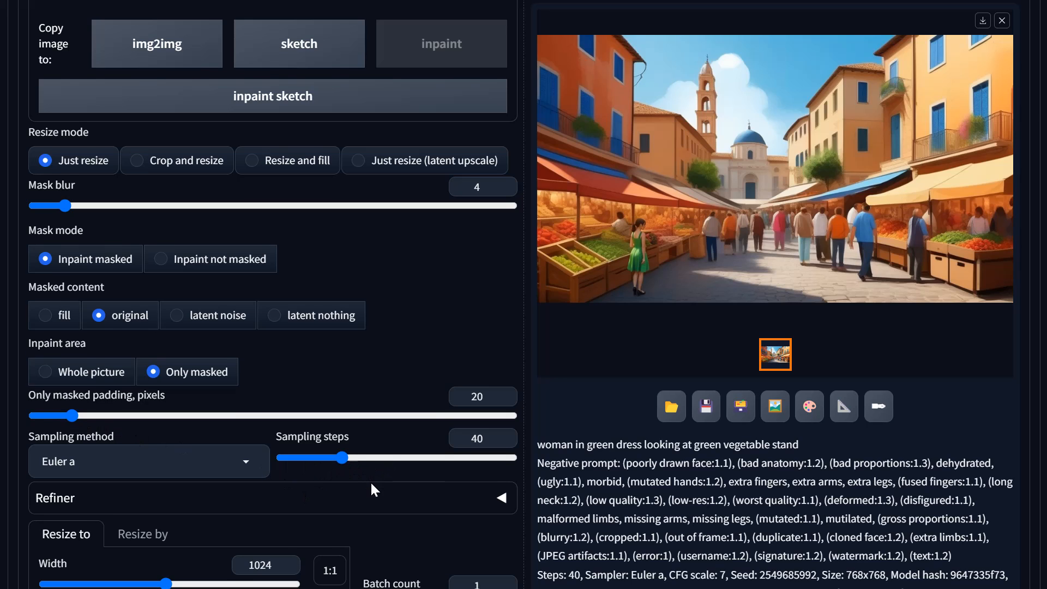
{"action": "scroll", "coordinate": [371, 481], "scroll_direction": "down", "scroll_amount": 5}
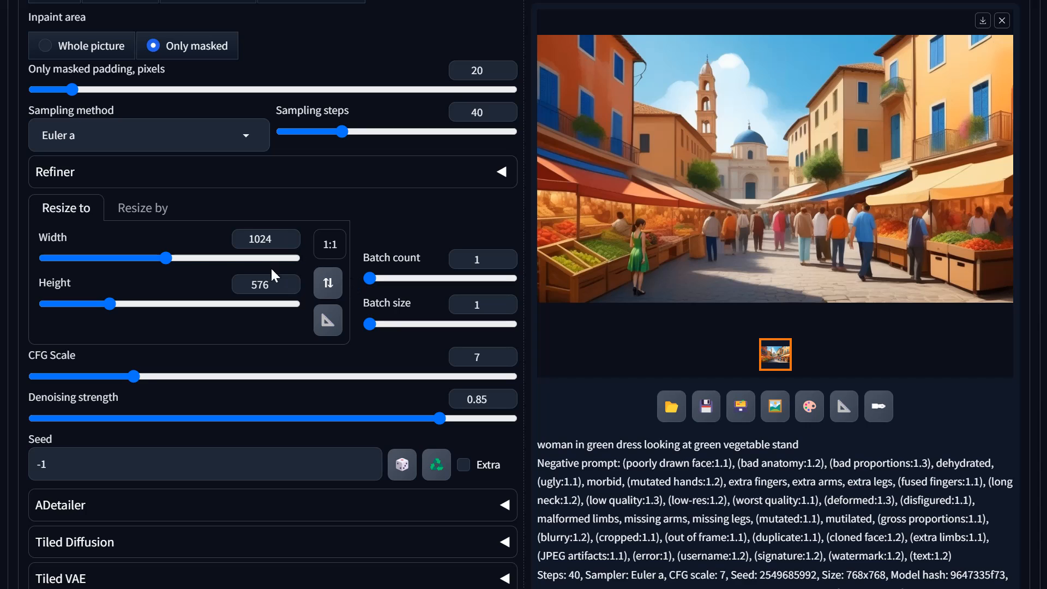
{"action": "left_click", "coordinate": [160, 259]}
{"action": "left_click_drag", "start_coordinate": [160, 260], "coordinate": [144, 260]}
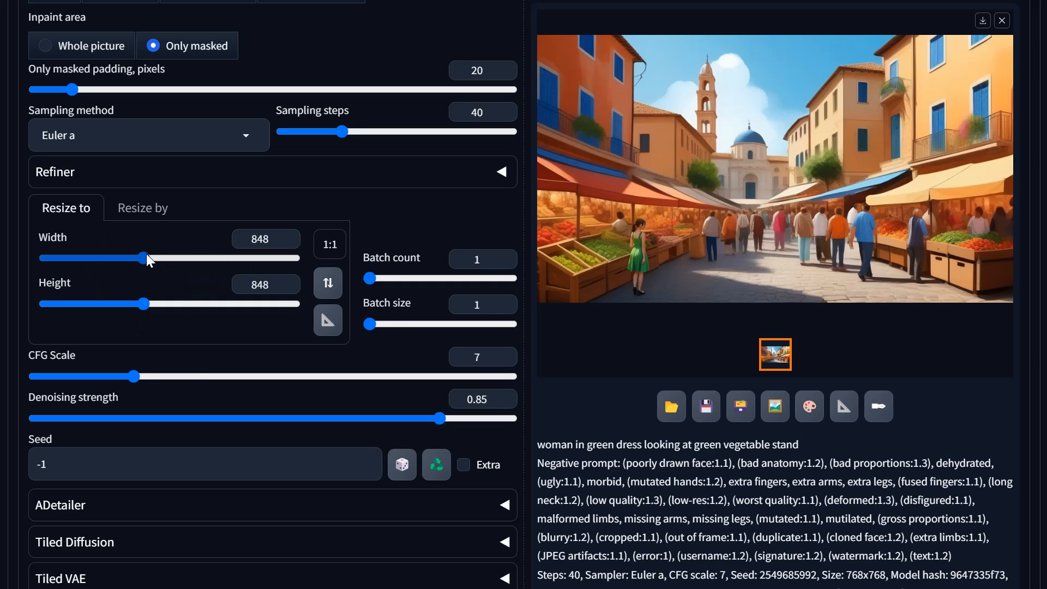
{"action": "left_click_drag", "start_coordinate": [146, 266], "coordinate": [136, 266]}
{"action": "left_click", "coordinate": [134, 304]}
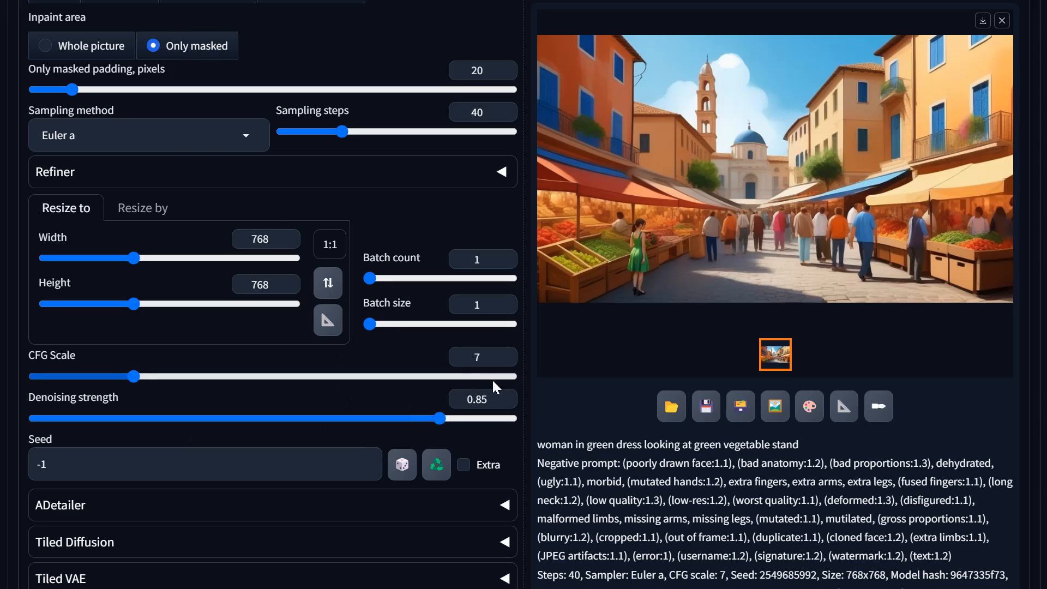
- Try generating the toddler in the masked area beside the woman in the green dress
{"action": "scroll", "coordinate": [628, 328], "scroll_direction": "up", "scroll_amount": 3}
{"action": "scroll", "coordinate": [628, 330], "scroll_direction": "up", "scroll_amount": 3}
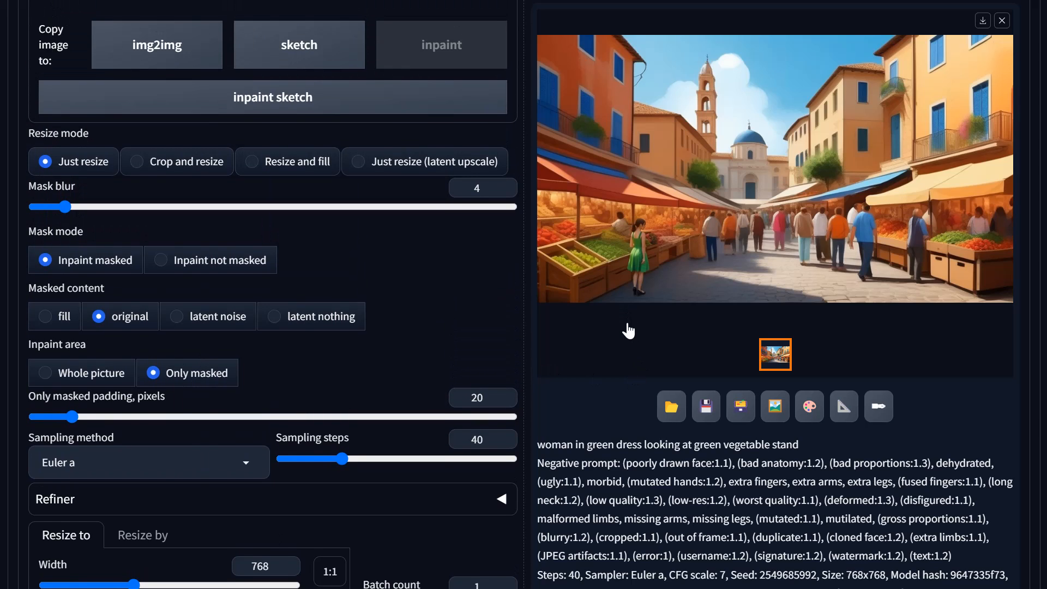
{"action": "scroll", "coordinate": [629, 329], "scroll_direction": "down", "scroll_amount": 3}
{"action": "scroll", "coordinate": [628, 329], "scroll_direction": "up", "scroll_amount": 10}
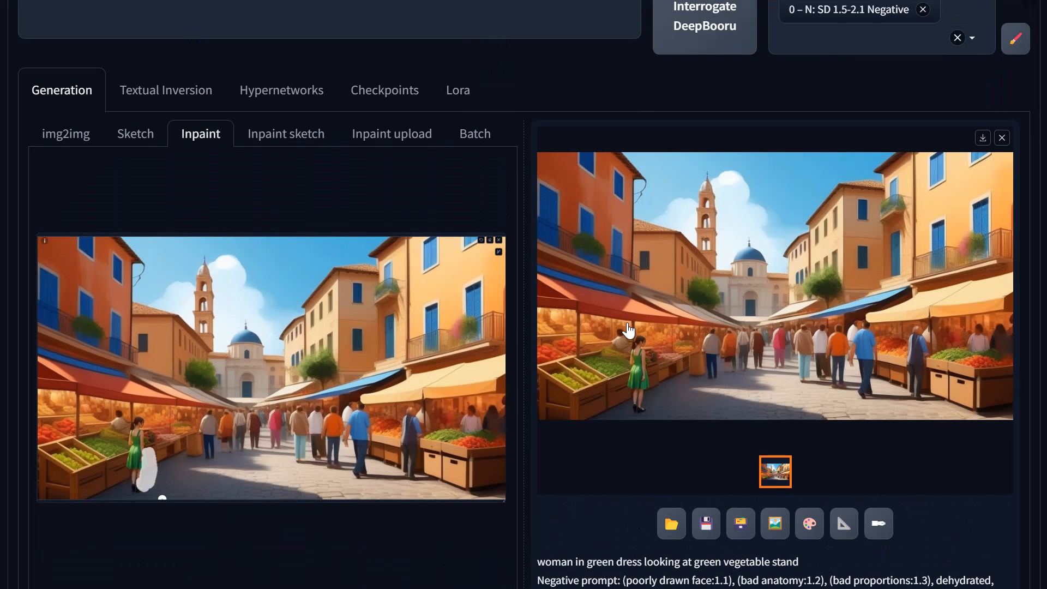
{"action": "scroll", "coordinate": [826, 82], "scroll_direction": "up", "scroll_amount": 3}
{"action": "left_click", "coordinate": [891, 96]}
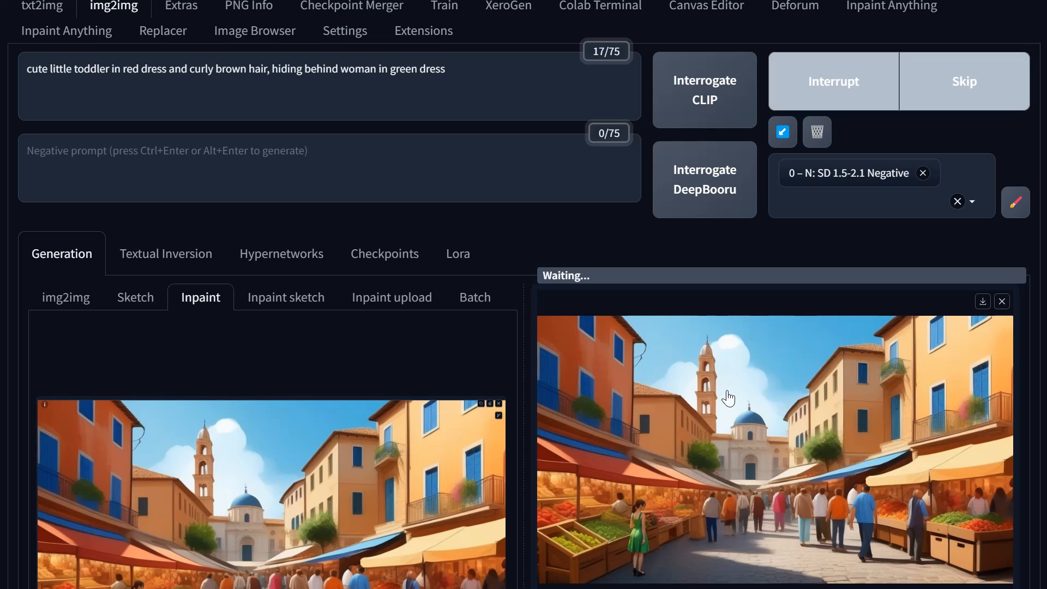
{"action": "scroll", "coordinate": [728, 399], "scroll_direction": "down", "scroll_amount": 4}
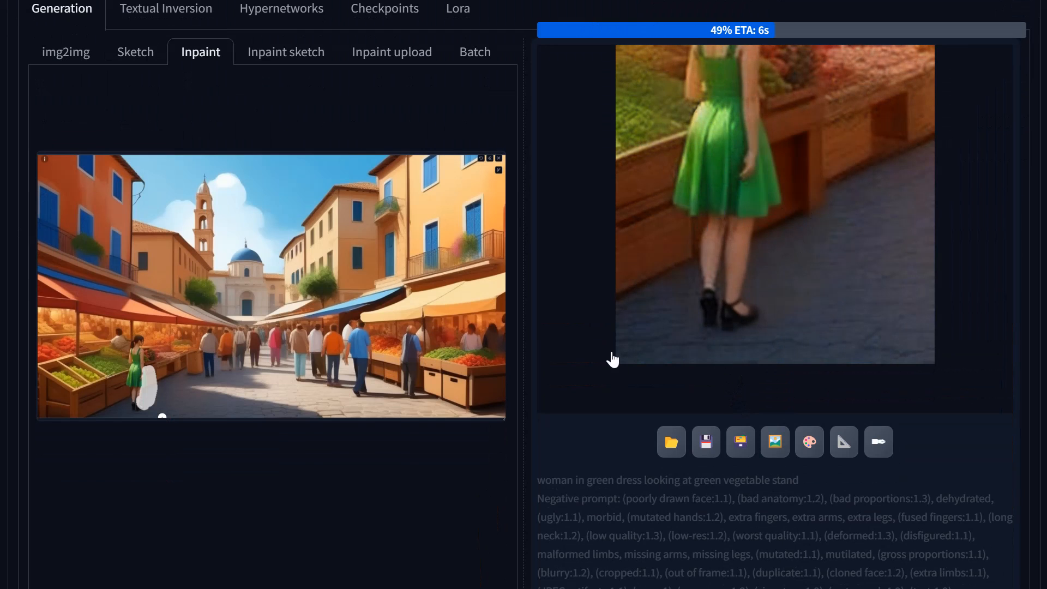
{"action": "scroll", "coordinate": [615, 370], "scroll_direction": "up", "scroll_amount": 5}
{"action": "scroll", "coordinate": [575, 368], "scroll_direction": "down", "scroll_amount": 9}
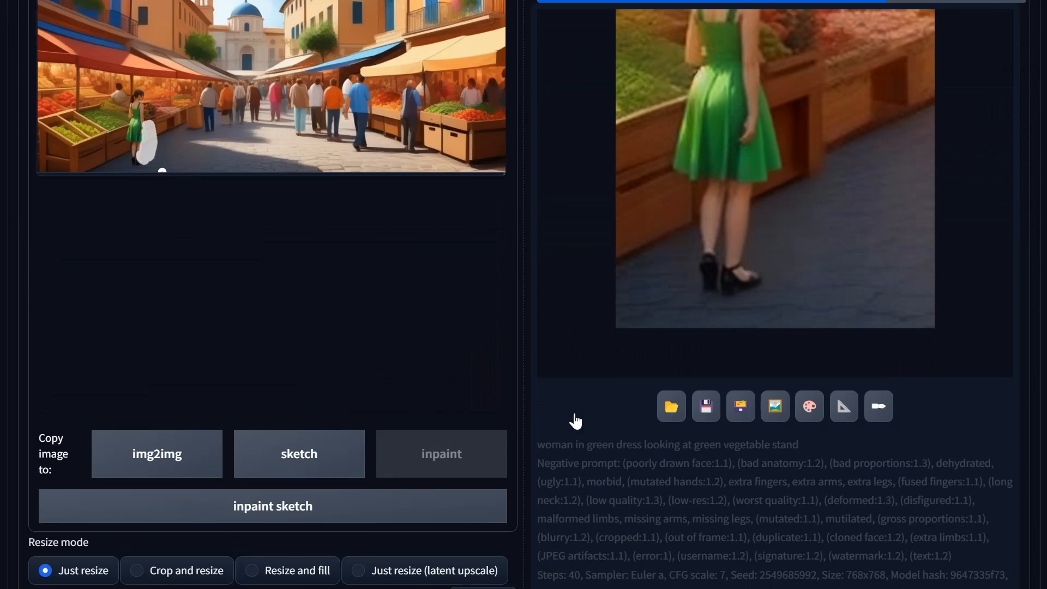
- Lower the only-masked padding to 12 pixels and generate the toddler again
{"action": "scroll", "coordinate": [575, 422], "scroll_direction": "down", "scroll_amount": 6}
{"action": "scroll", "coordinate": [174, 424], "scroll_direction": "down", "scroll_amount": 4}
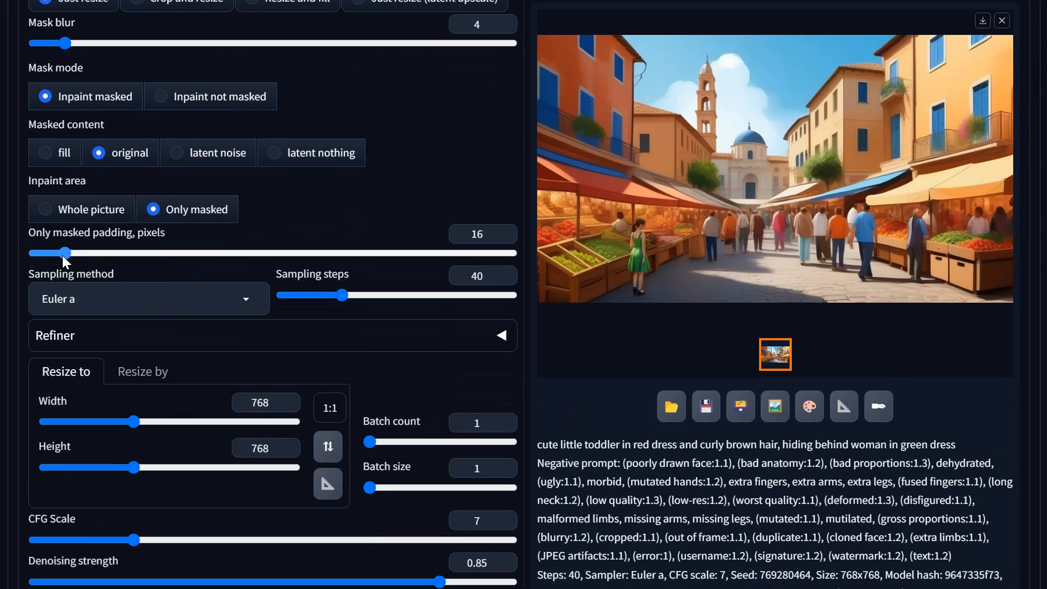
{"action": "scroll", "coordinate": [460, 295], "scroll_direction": "up", "scroll_amount": 15}
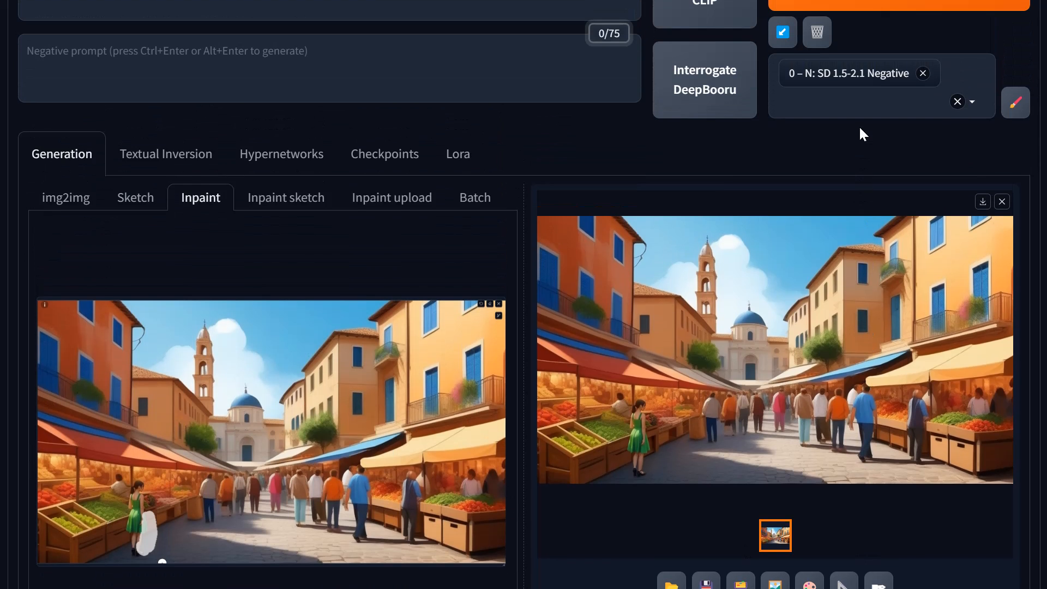
{"action": "scroll", "coordinate": [862, 134], "scroll_direction": "up", "scroll_amount": 2}
{"action": "left_click", "coordinate": [862, 103]}
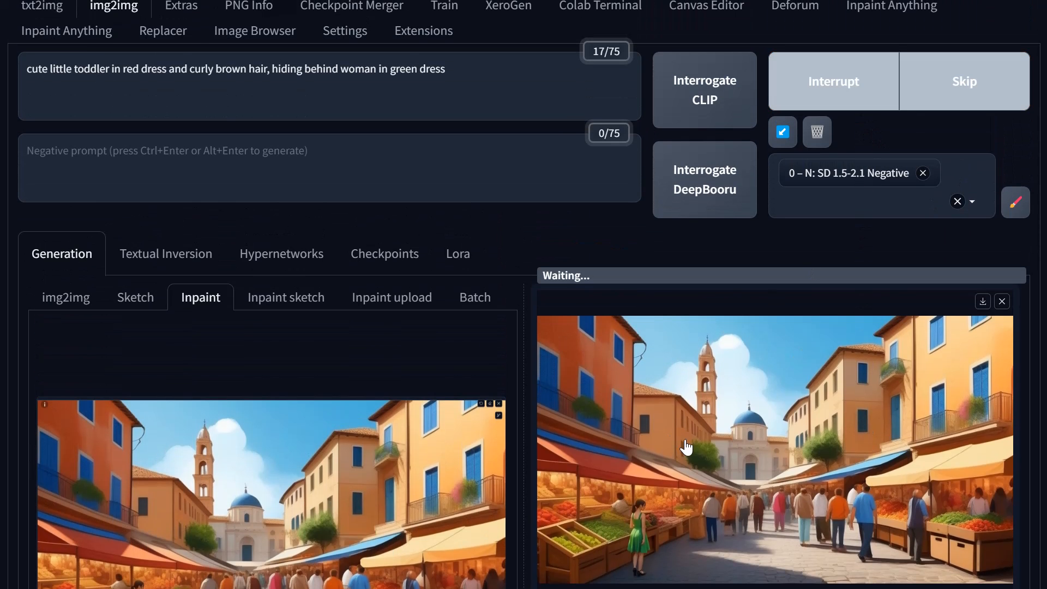
{"action": "scroll", "coordinate": [688, 449], "scroll_direction": "down", "scroll_amount": 4}
{"action": "scroll", "coordinate": [689, 449], "scroll_direction": "down", "scroll_amount": 1}
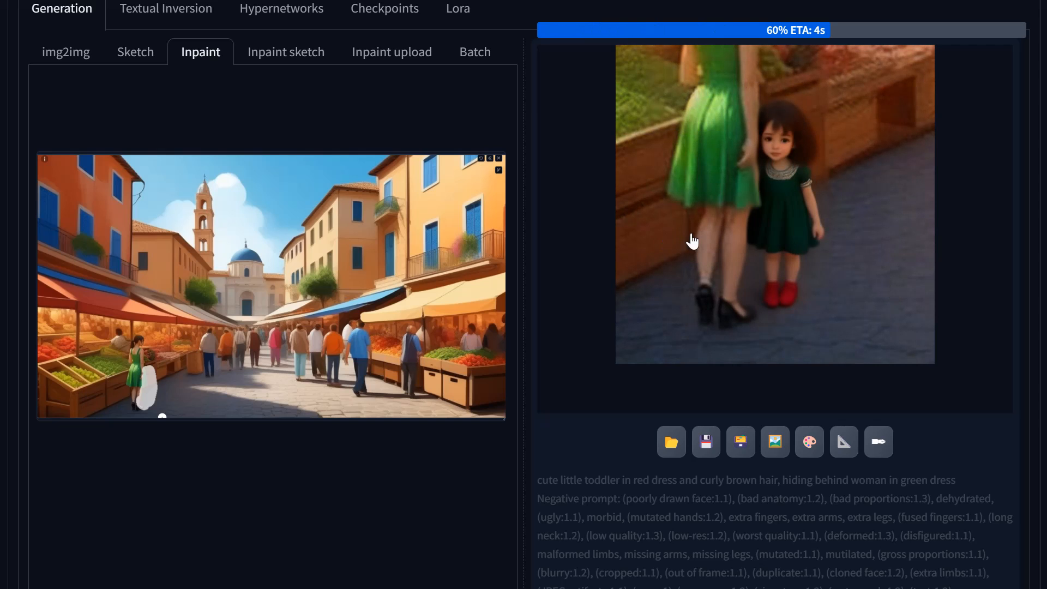
- Emphasize the dress color in the prompt by weighting it as "(red dress:1.2)"
{"action": "scroll", "coordinate": [813, 333], "scroll_direction": "up", "scroll_amount": 5}
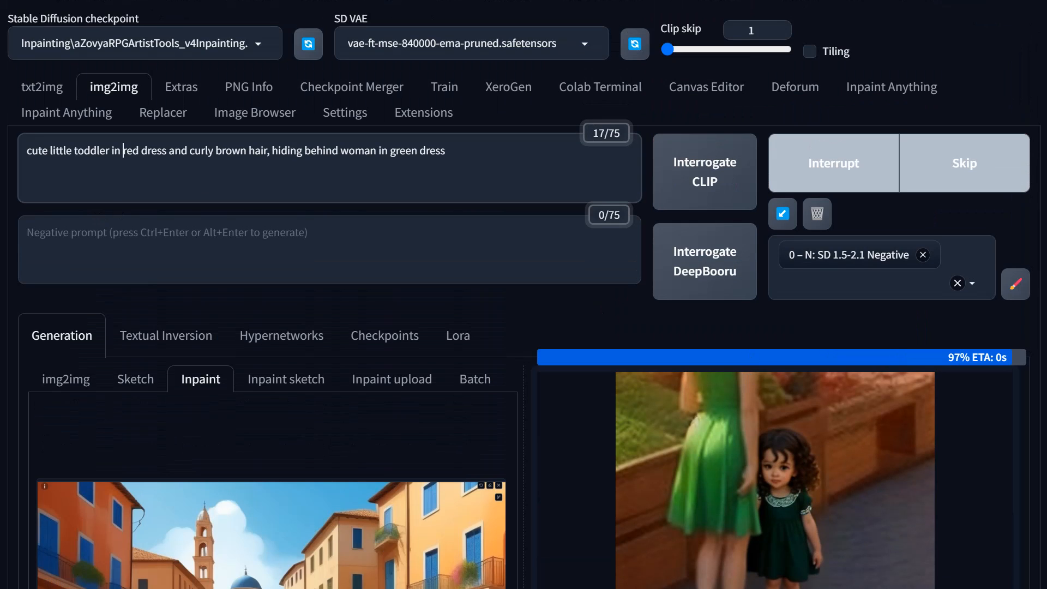
{"action": "left_click", "coordinate": [124, 150]}
{"action": "type", "text": "("}
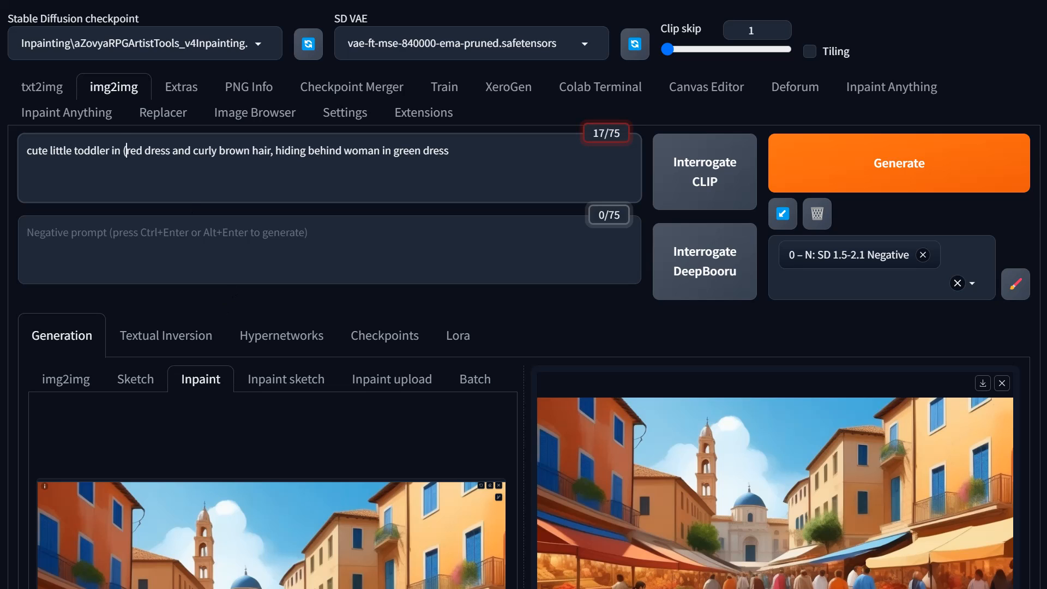
{"action": "key", "text": "Right"}
{"action": "key", "text": "Right"}
{"action": "key", "text": "Right"}
{"action": "key", "text": "Right"}
{"action": "key", "text": "Right"}
{"action": "key", "text": "Right"}
{"action": "key", "text": "Right"}
{"action": "key", "text": "Right"}
{"action": "key", "text": "Right"}
{"action": "type", "text": ":1.2)"}
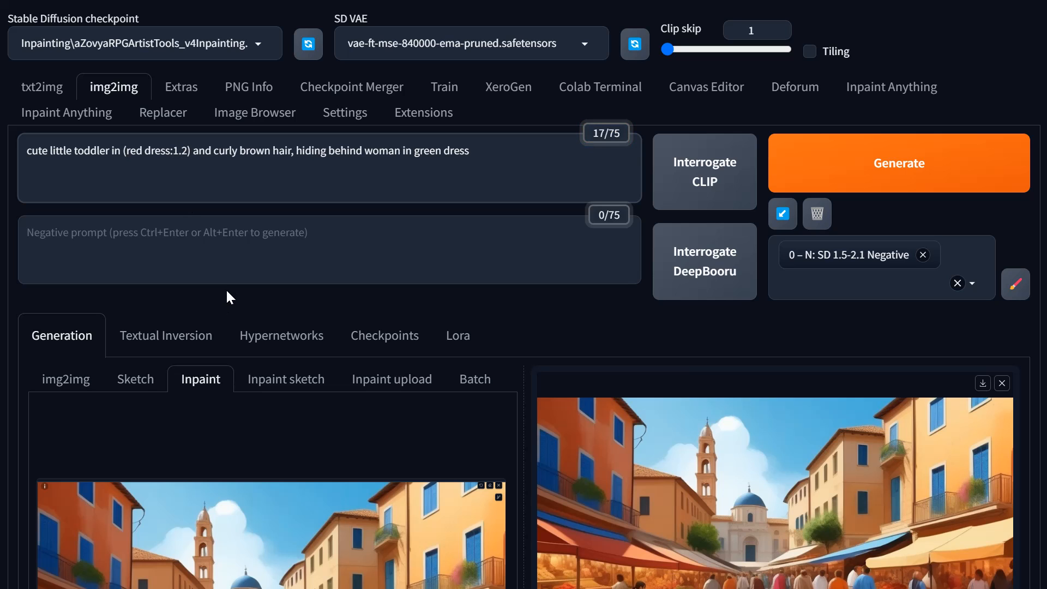
- Inspect the generated toddler at full size, then send the result image back to inpainting
{"action": "scroll", "coordinate": [692, 340], "scroll_direction": "down", "scroll_amount": 6}
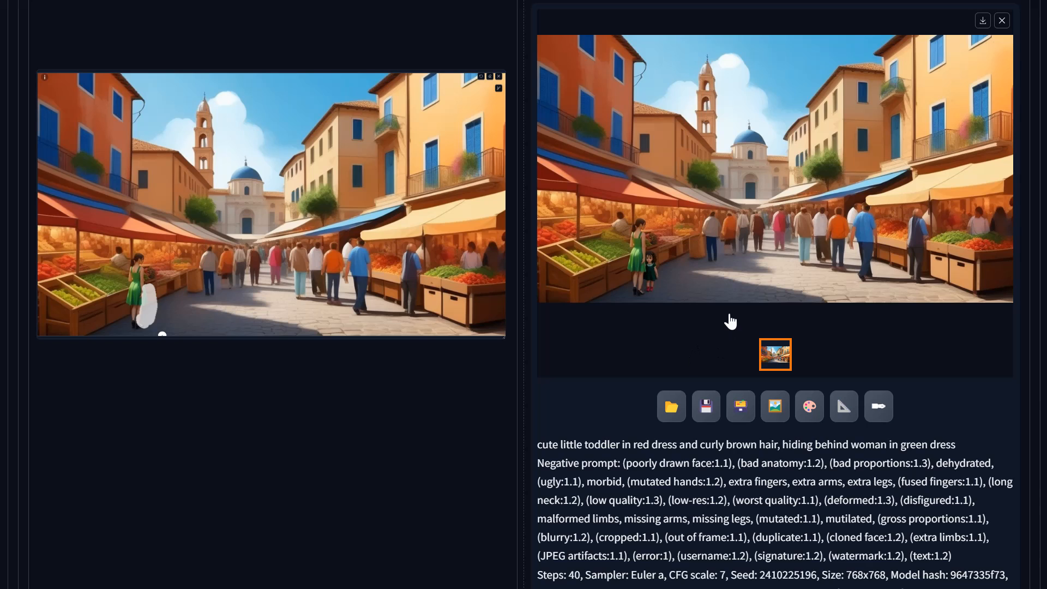
{"action": "left_click", "coordinate": [655, 278]}
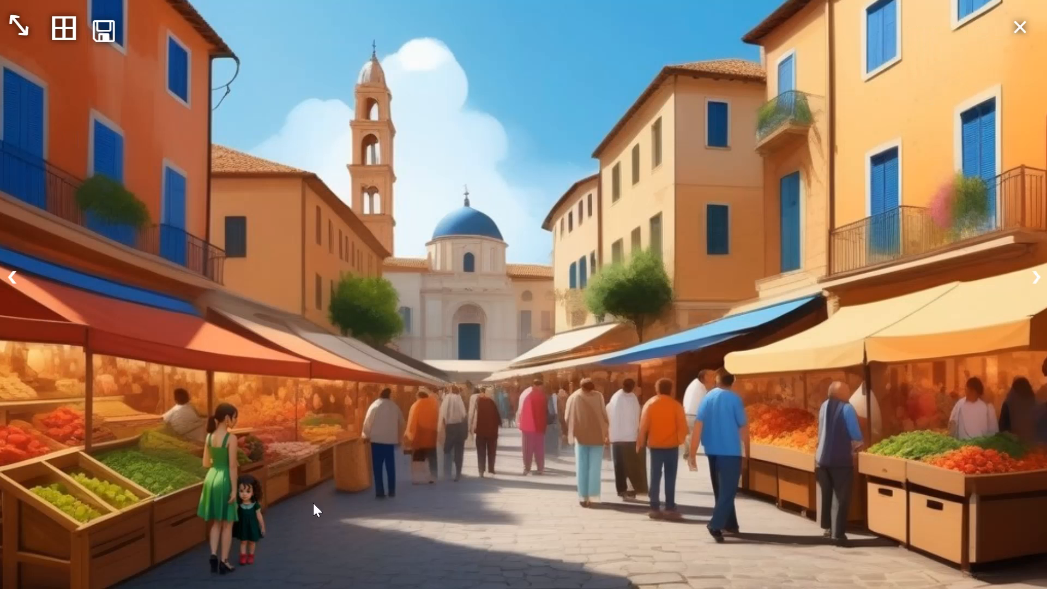
{"action": "left_click", "coordinate": [568, 439]}
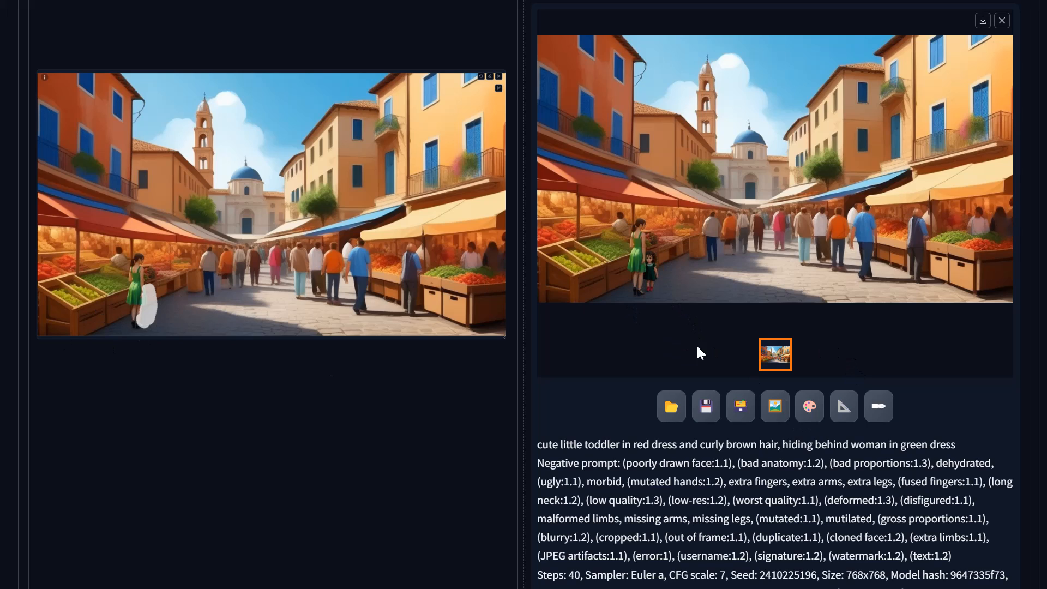
{"action": "left_click", "coordinate": [810, 416]}
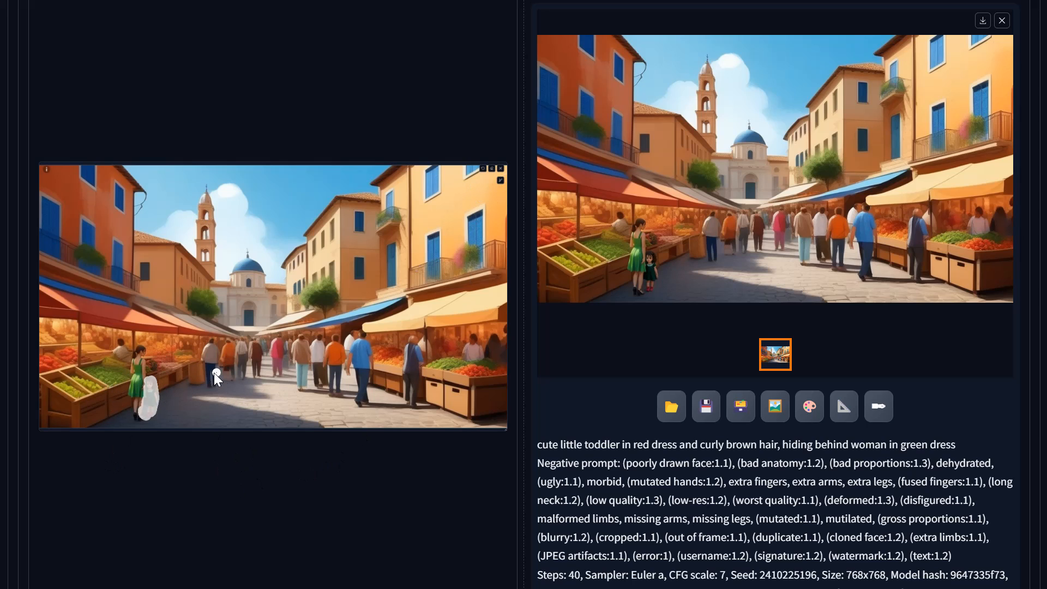
- Raise the only-masked padding to 32 pixels and the mask blur to 8
{"action": "scroll", "coordinate": [218, 393], "scroll_direction": "down", "scroll_amount": 3}
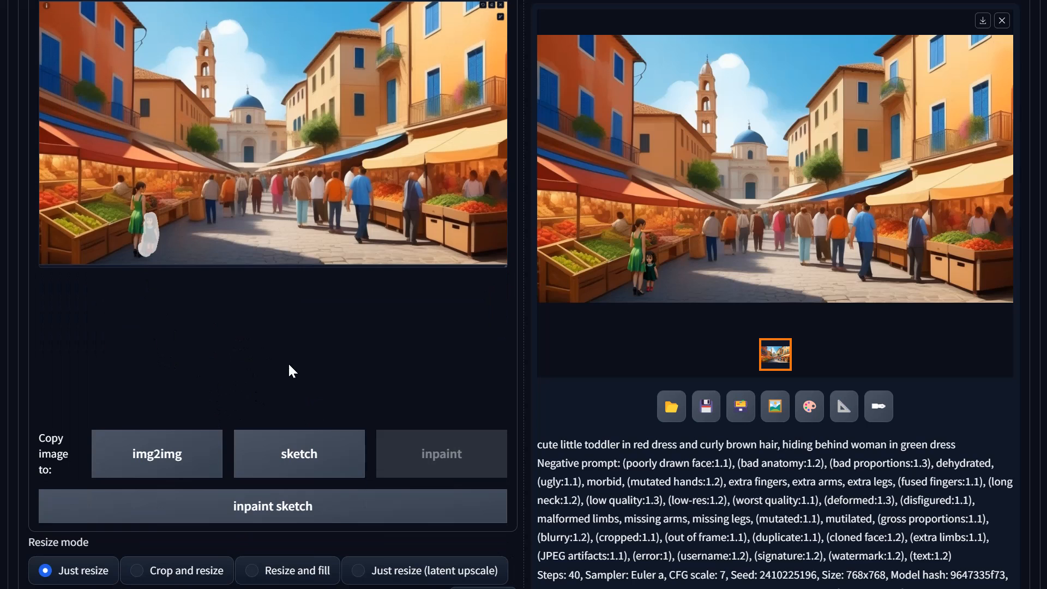
{"action": "scroll", "coordinate": [295, 361], "scroll_direction": "down", "scroll_amount": 9}
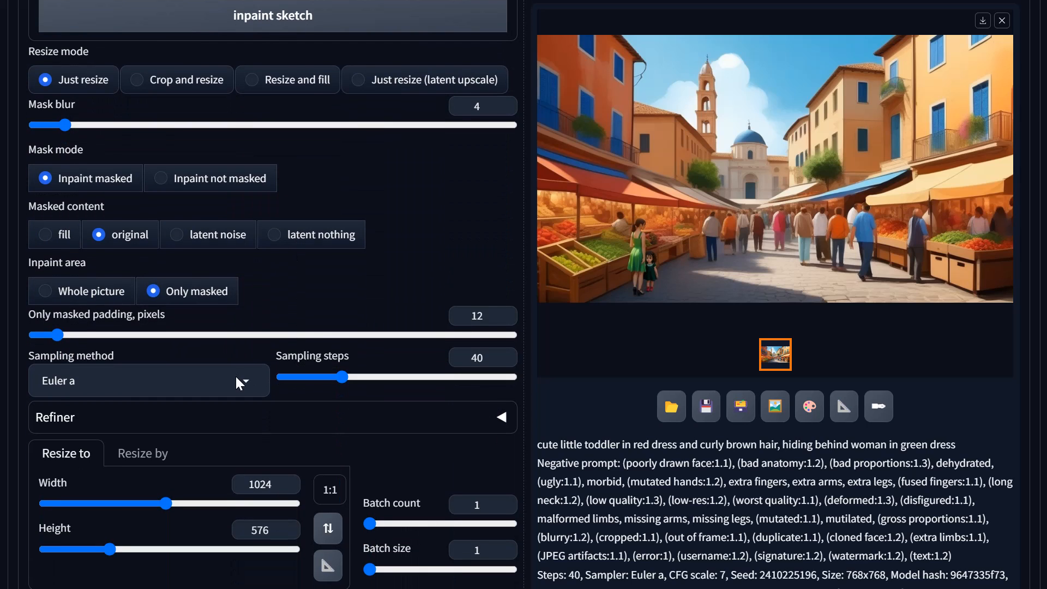
{"action": "left_click_drag", "start_coordinate": [60, 336], "coordinate": [64, 335]}
{"action": "left_click_drag", "start_coordinate": [91, 339], "coordinate": [93, 339]}
{"action": "left_click_drag", "start_coordinate": [71, 125], "coordinate": [79, 124]}
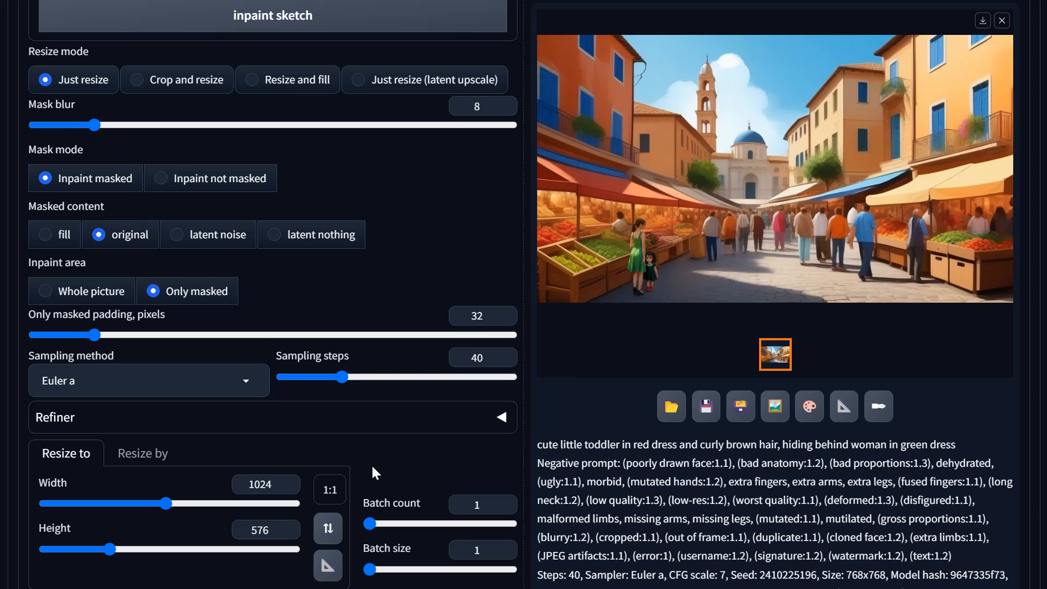
- Restore the output size to 768 by 768 and lower the denoising strength to 0.7
{"action": "scroll", "coordinate": [373, 434], "scroll_direction": "down", "scroll_amount": 3}
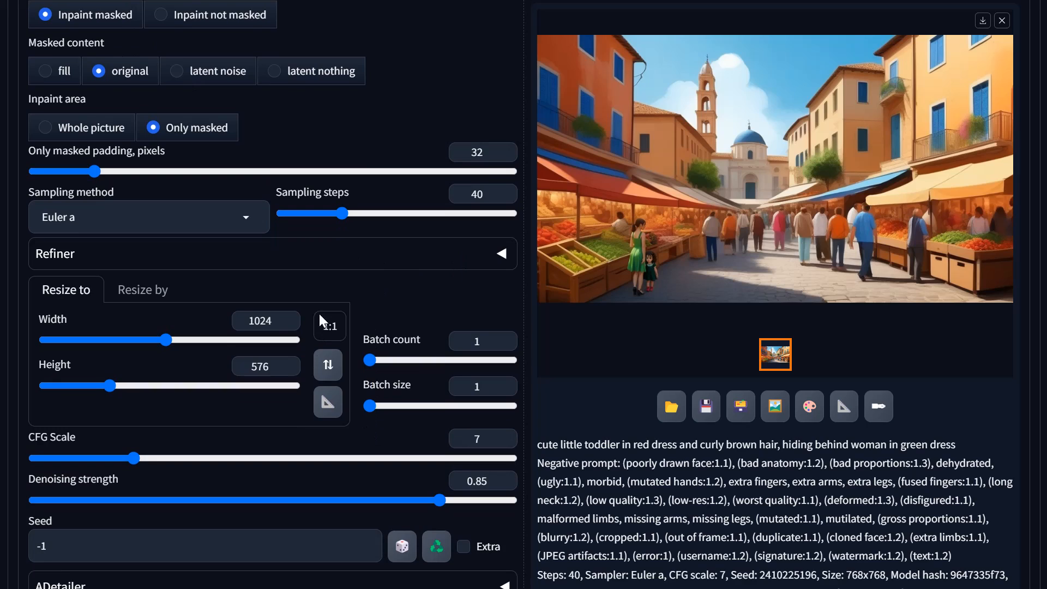
{"action": "left_click", "coordinate": [332, 325]}
{"action": "left_click", "coordinate": [339, 396]}
{"action": "left_click_drag", "start_coordinate": [165, 339], "coordinate": [134, 341]}
{"action": "left_click_drag", "start_coordinate": [441, 501], "coordinate": [370, 506]}
{"action": "scroll", "coordinate": [317, 355], "scroll_direction": "up", "scroll_amount": 15}
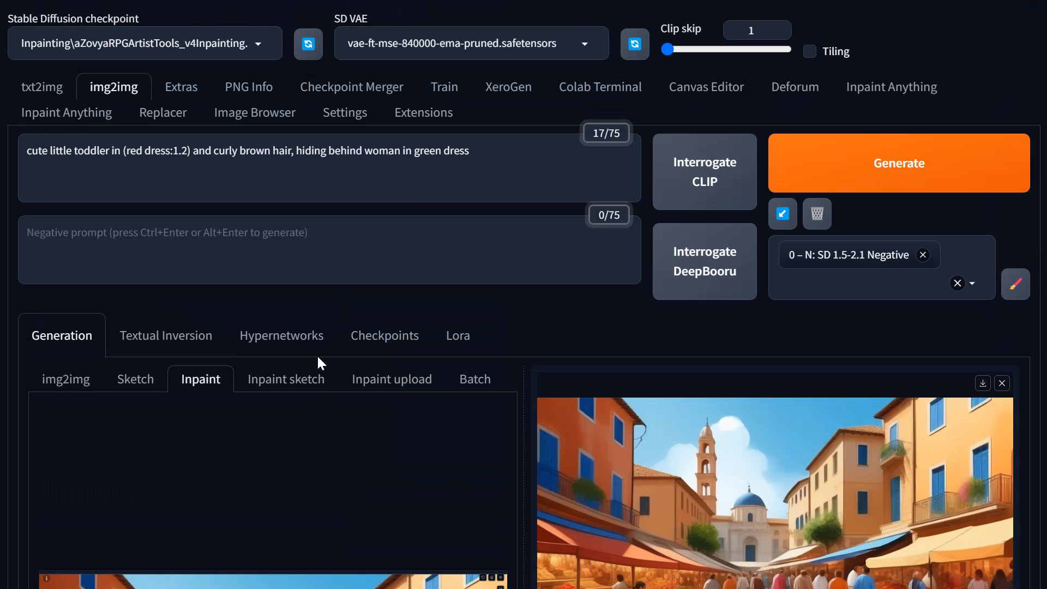
- Generate a new version of the masked toddler with the weighted red dress prompt
{"action": "scroll", "coordinate": [713, 379], "scroll_direction": "down", "scroll_amount": 5}
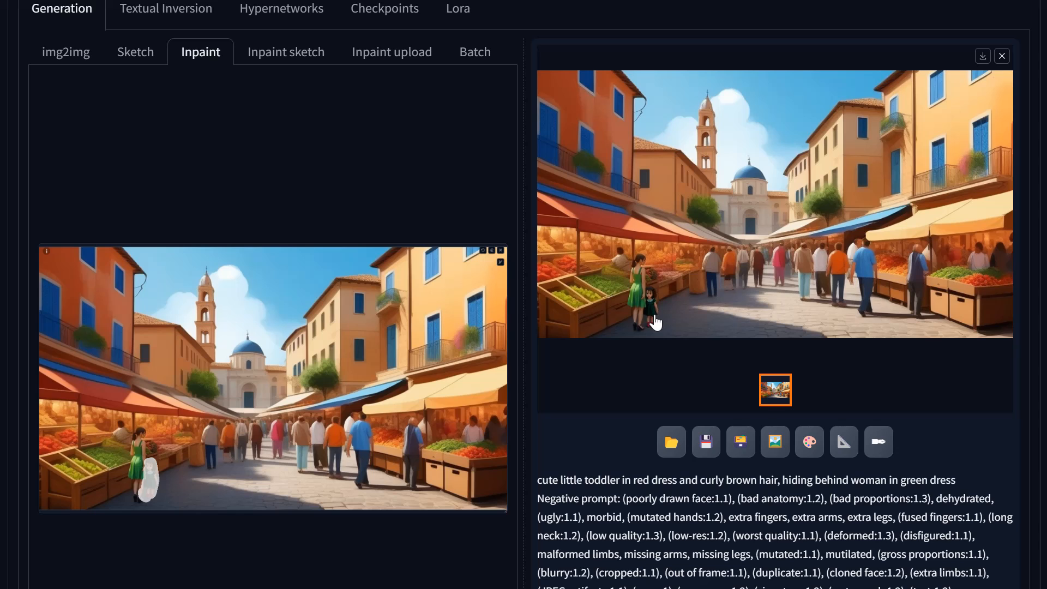
{"action": "scroll", "coordinate": [388, 189], "scroll_direction": "up", "scroll_amount": 5}
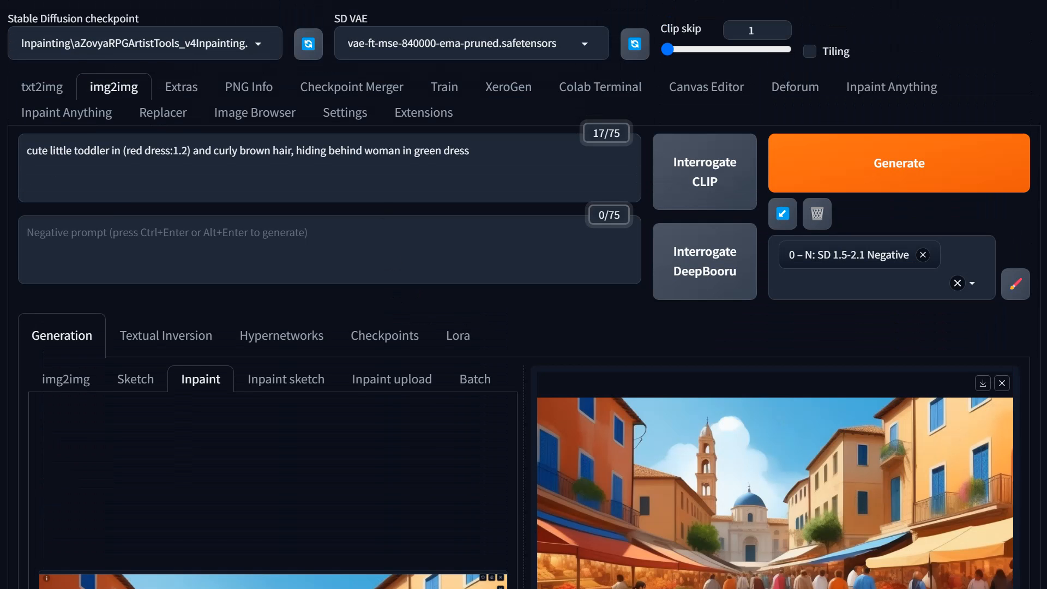
{"action": "left_click", "coordinate": [832, 187]}
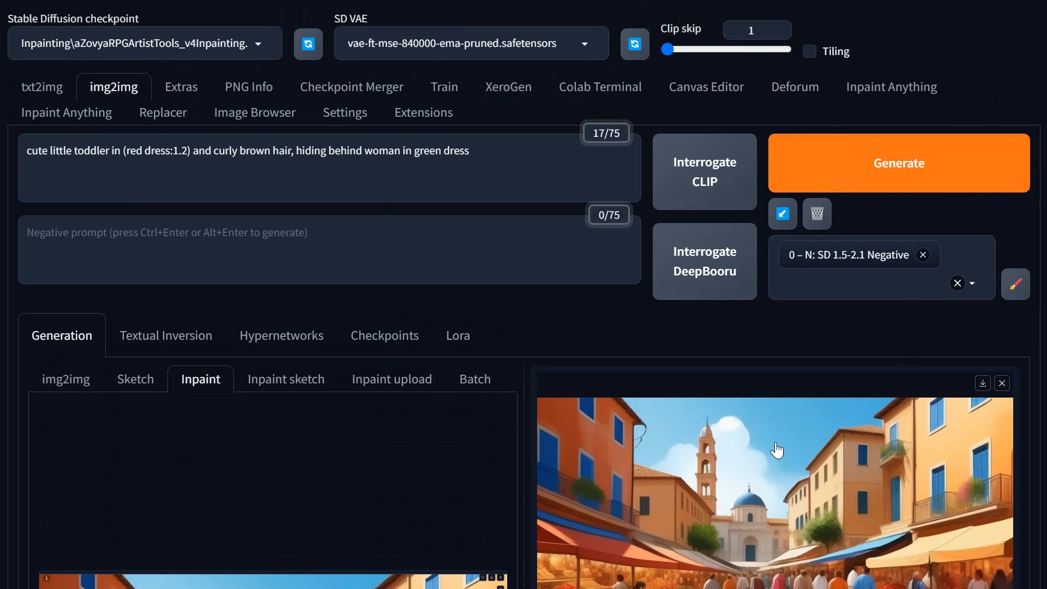
{"action": "scroll", "coordinate": [762, 419], "scroll_direction": "down", "scroll_amount": 3}
{"action": "scroll", "coordinate": [766, 420], "scroll_direction": "down", "scroll_amount": 1}
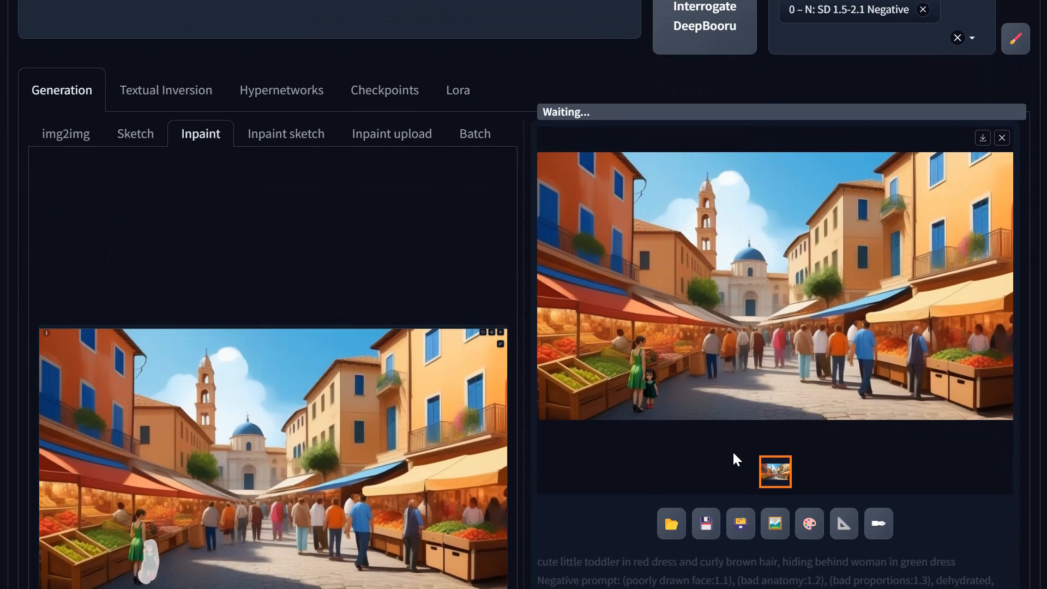
{"action": "scroll", "coordinate": [737, 458], "scroll_direction": "down", "scroll_amount": 3}
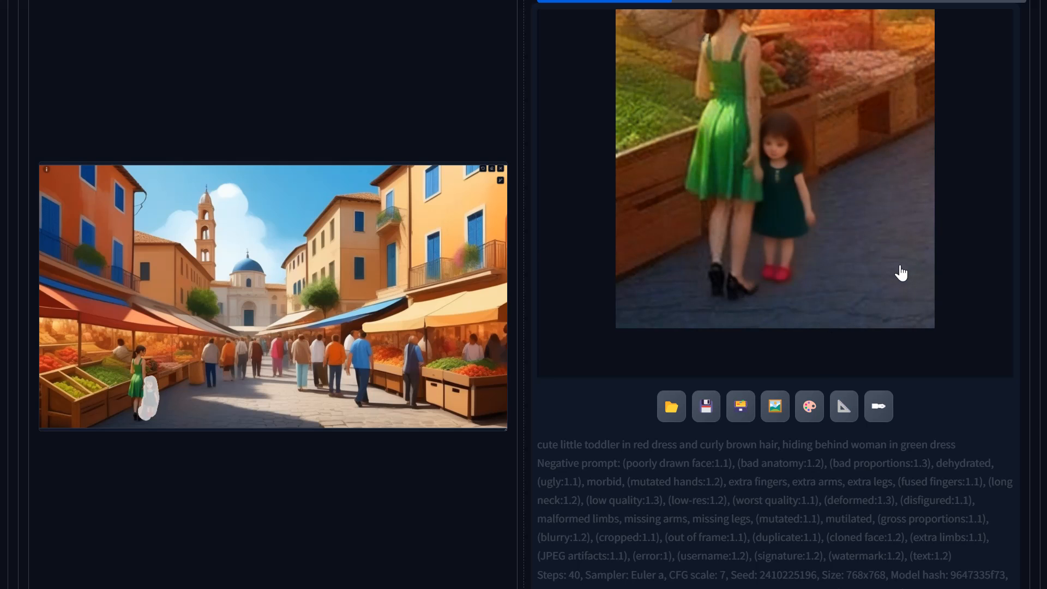
{"action": "scroll", "coordinate": [898, 273], "scroll_direction": "up", "scroll_amount": 7}
{"action": "scroll", "coordinate": [571, 505], "scroll_direction": "down", "scroll_amount": 10}
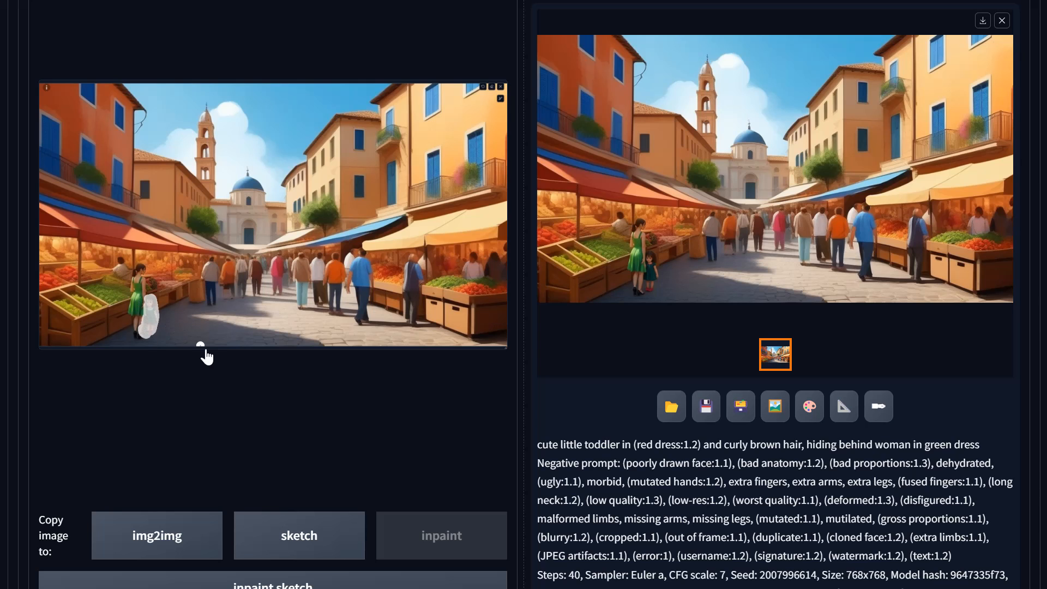
- Increase the red dress weight in the prompt to 1.4
{"action": "scroll", "coordinate": [206, 357], "scroll_direction": "up", "scroll_amount": 7}
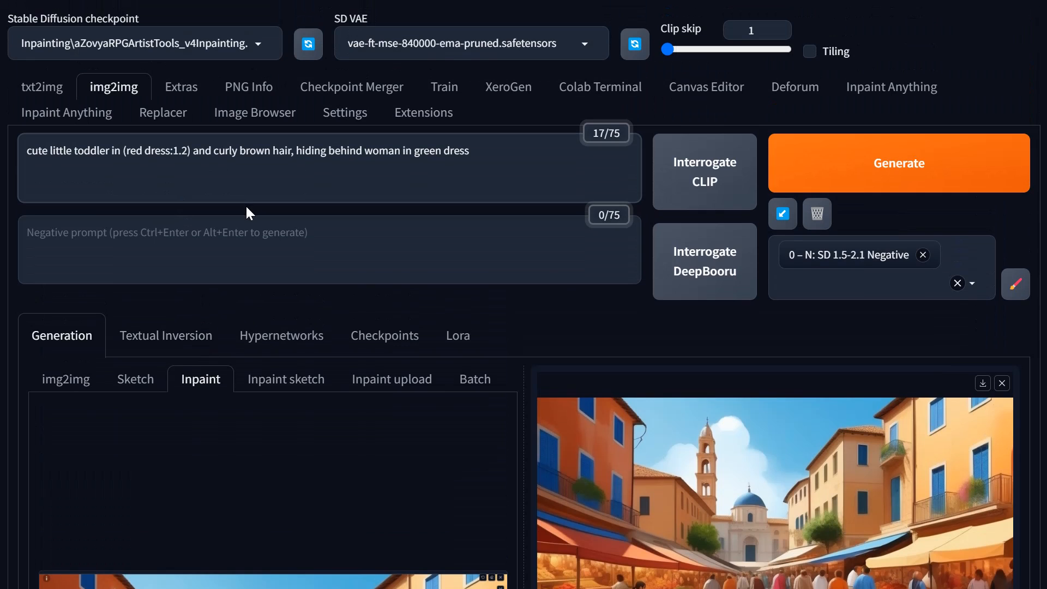
{"action": "key", "text": "BackSpace"}
{"action": "type", "text": "4"}
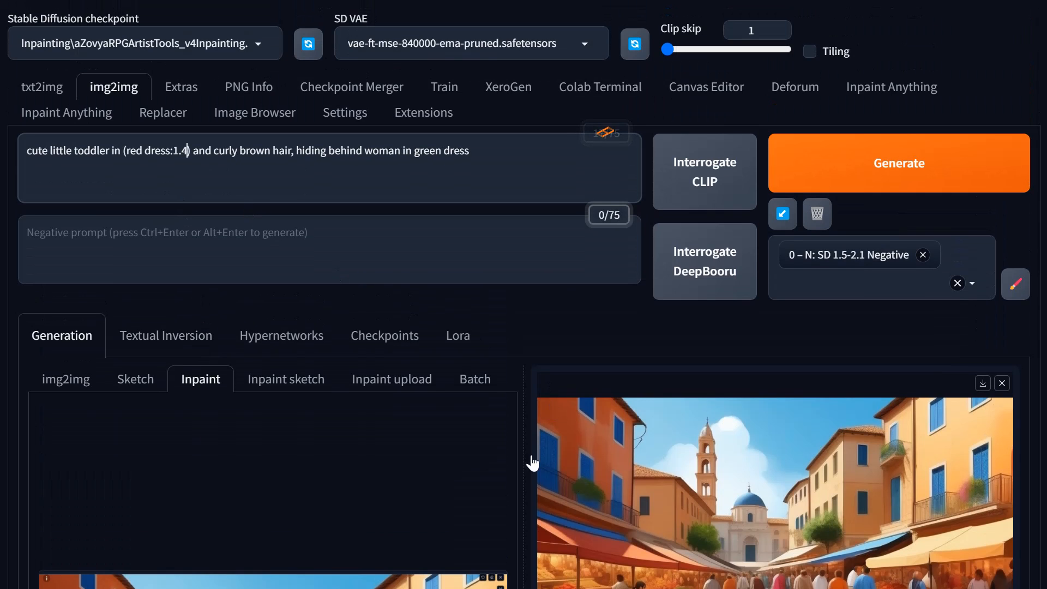
- Raise the denoising strength for the next toddler generation
{"action": "scroll", "coordinate": [538, 457], "scroll_direction": "down", "scroll_amount": 20}
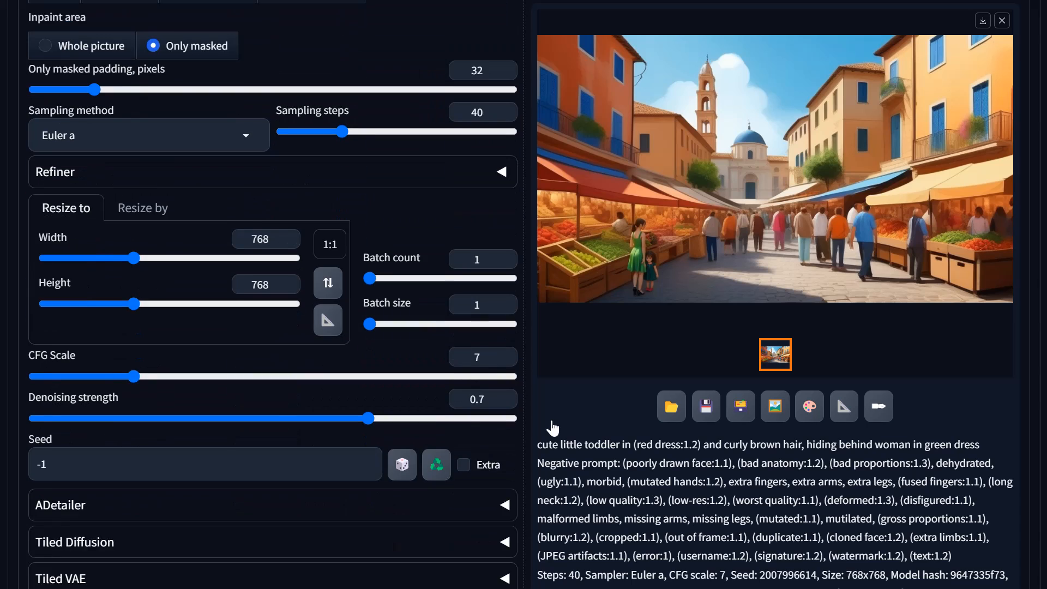
{"action": "scroll", "coordinate": [382, 303], "scroll_direction": "down", "scroll_amount": 3}
{"action": "left_click_drag", "start_coordinate": [368, 255], "coordinate": [417, 251]}
{"action": "scroll", "coordinate": [851, 315], "scroll_direction": "up", "scroll_amount": 20}
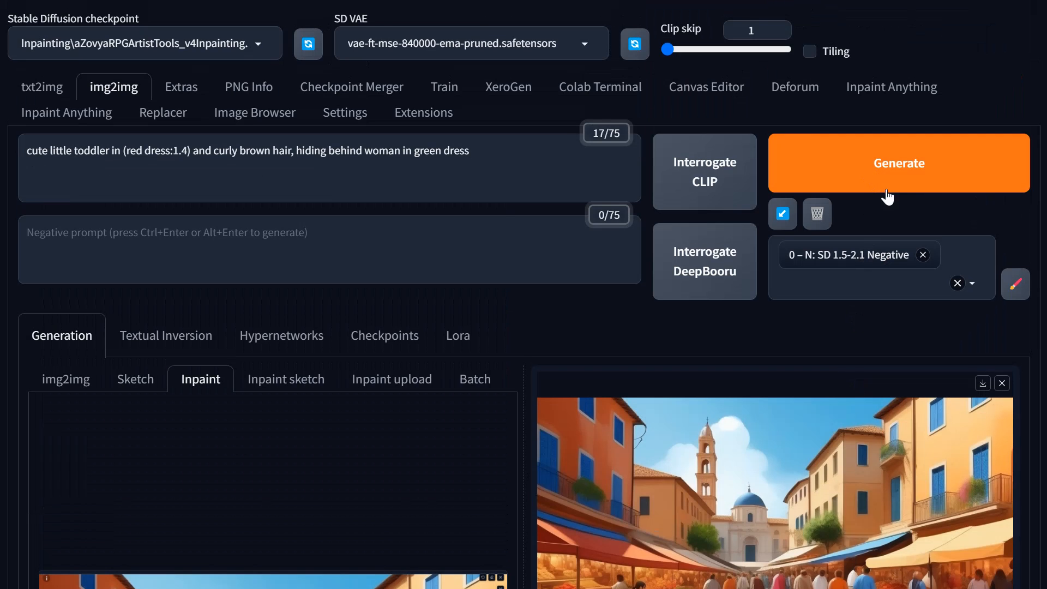
- Generate another masked toddler with the red dress prompt weighted at 1.4
{"action": "left_click", "coordinate": [887, 194]}
{"action": "scroll", "coordinate": [821, 431], "scroll_direction": "down", "scroll_amount": 5}
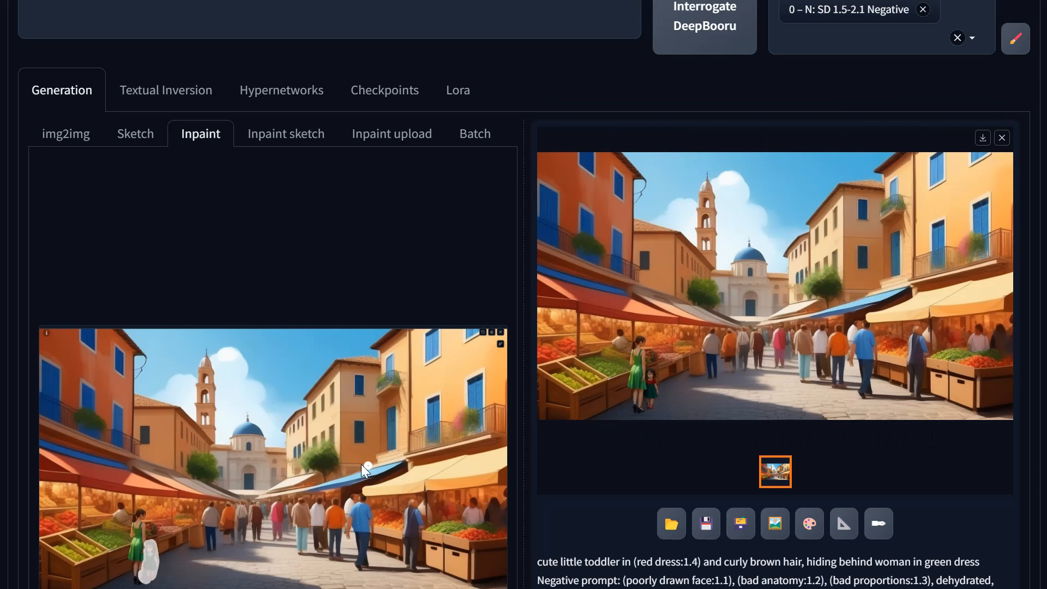
{"action": "scroll", "coordinate": [362, 463], "scroll_direction": "down", "scroll_amount": 2}
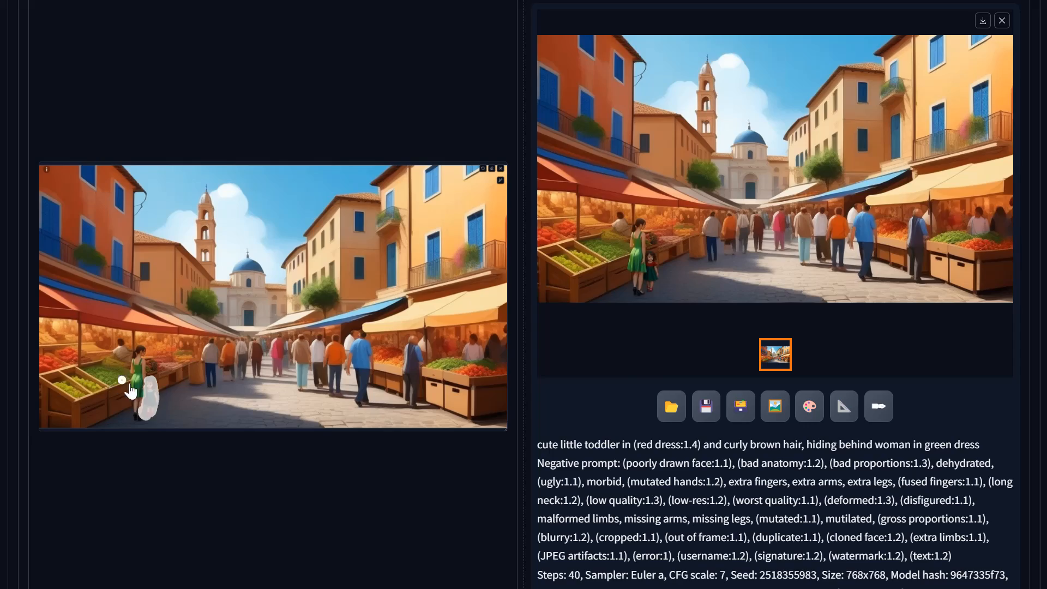
- Clear the mask around the toddler and paint a new one covering only the toddler's dress
{"action": "scroll", "coordinate": [121, 386], "scroll_direction": "up", "scroll_amount": 10}
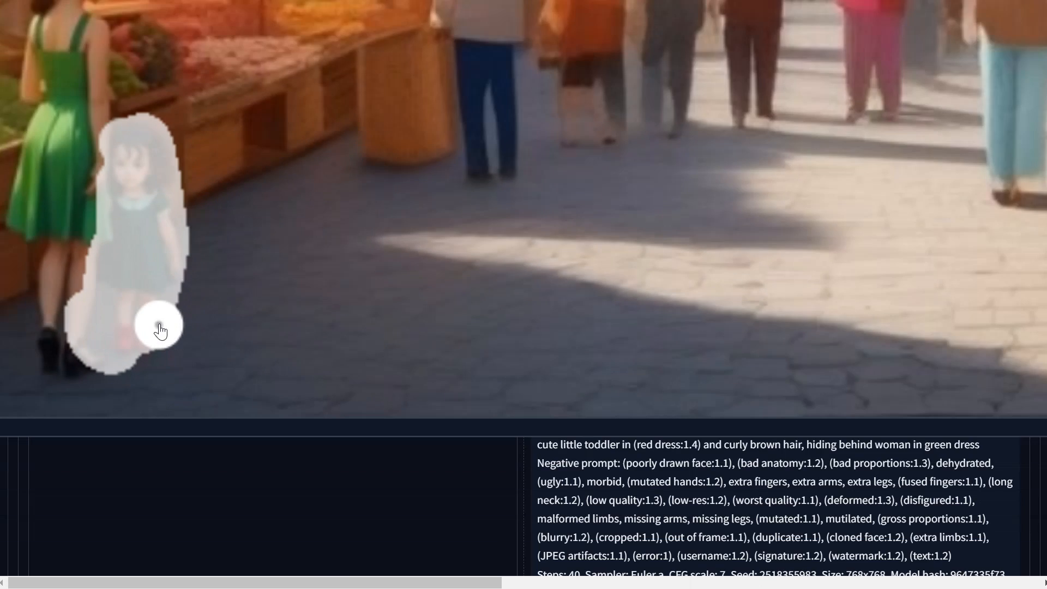
{"action": "scroll", "coordinate": [159, 327], "scroll_direction": "down", "scroll_amount": 10}
{"action": "scroll", "coordinate": [175, 312], "scroll_direction": "up", "scroll_amount": 8}
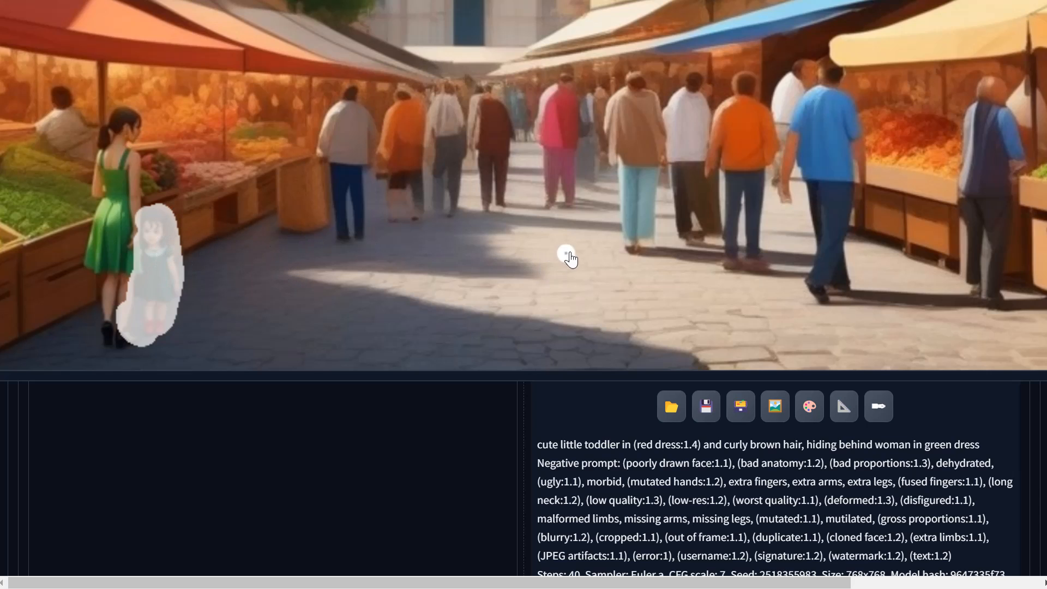
{"action": "scroll", "coordinate": [609, 202], "scroll_direction": "down", "scroll_amount": 5}
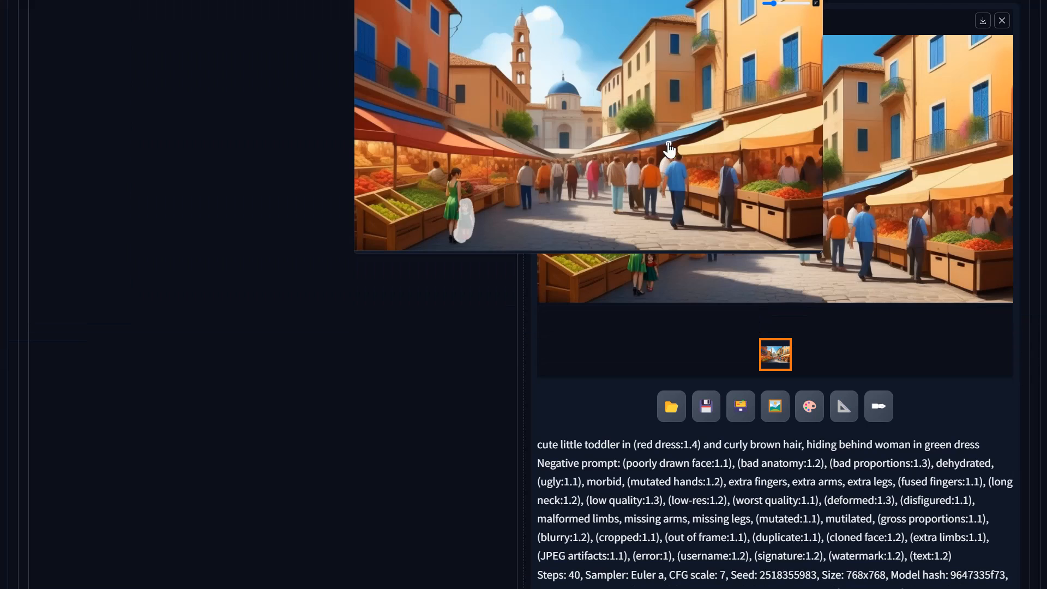
{"action": "key", "text": "r"}
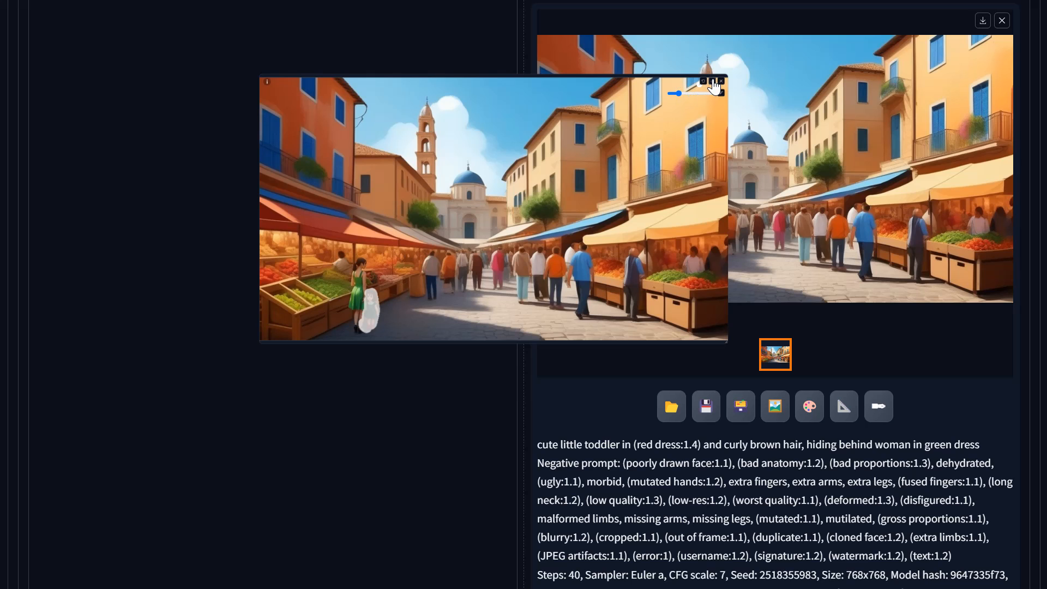
{"action": "left_click", "coordinate": [713, 82]}
{"action": "scroll", "coordinate": [372, 336], "scroll_direction": "up", "scroll_amount": 8}
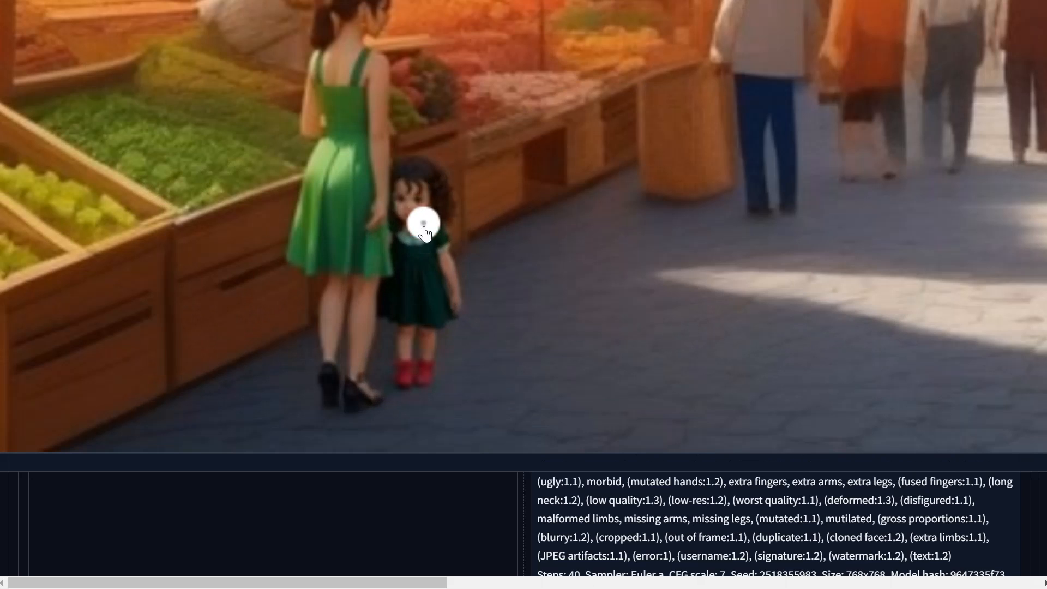
{"action": "mouse_move", "coordinate": [408, 246]}
{"action": "left_mouse_down"}
{"action": "mouse_move", "coordinate": [437, 240]}
{"action": "mouse_move", "coordinate": [425, 269]}
{"action": "mouse_move", "coordinate": [443, 317]}
{"action": "mouse_move", "coordinate": [396, 311]}
{"action": "mouse_move", "coordinate": [410, 269]}
{"action": "left_mouse_up"}
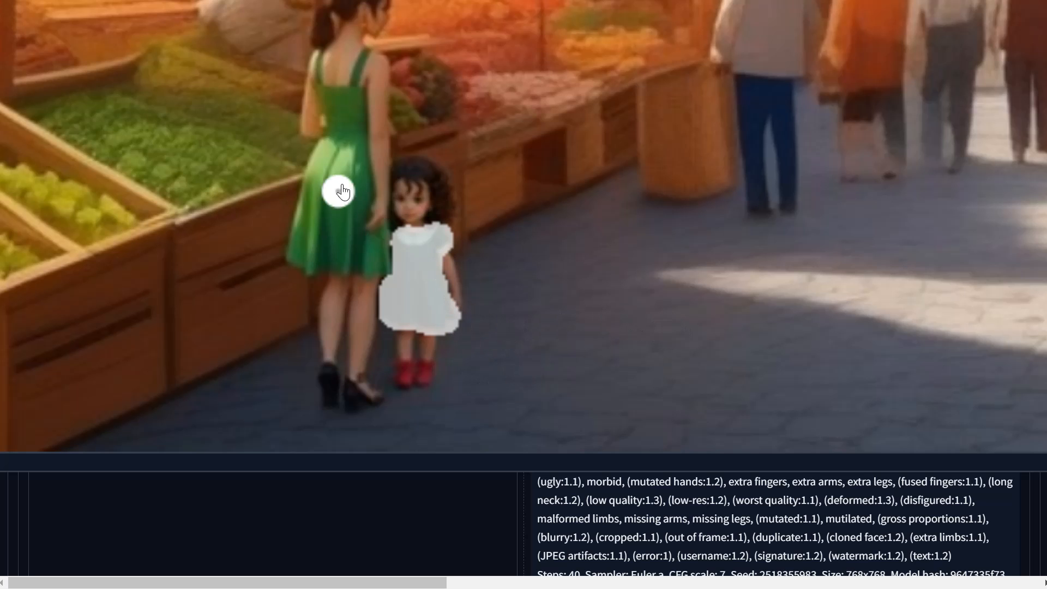
{"action": "key", "text": "r"}
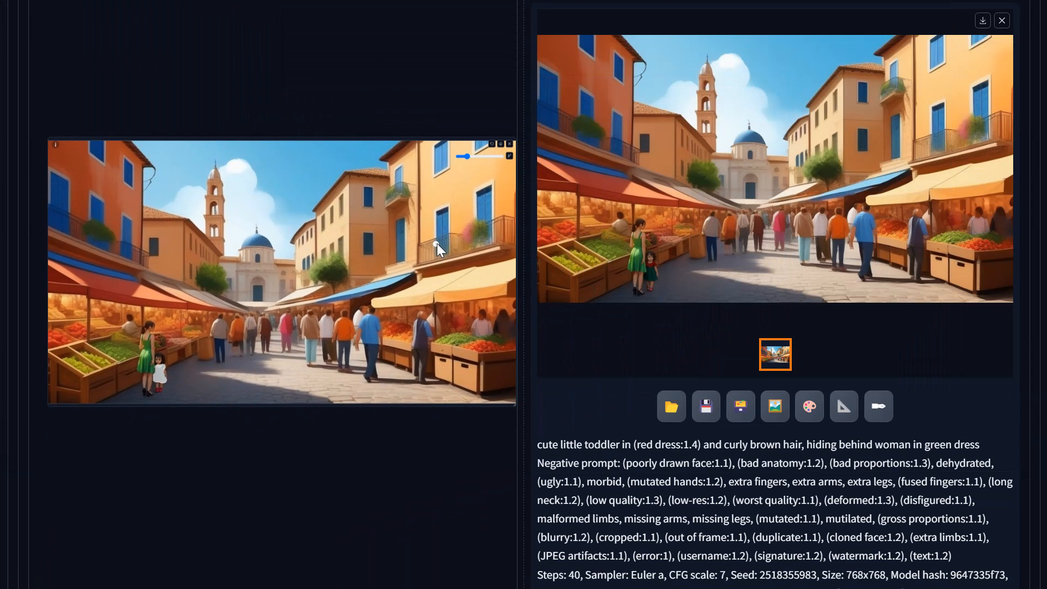
- Generate a new version of the masked dress with the existing toddler prompt
{"action": "scroll", "coordinate": [538, 377], "scroll_direction": "up", "scroll_amount": 5}
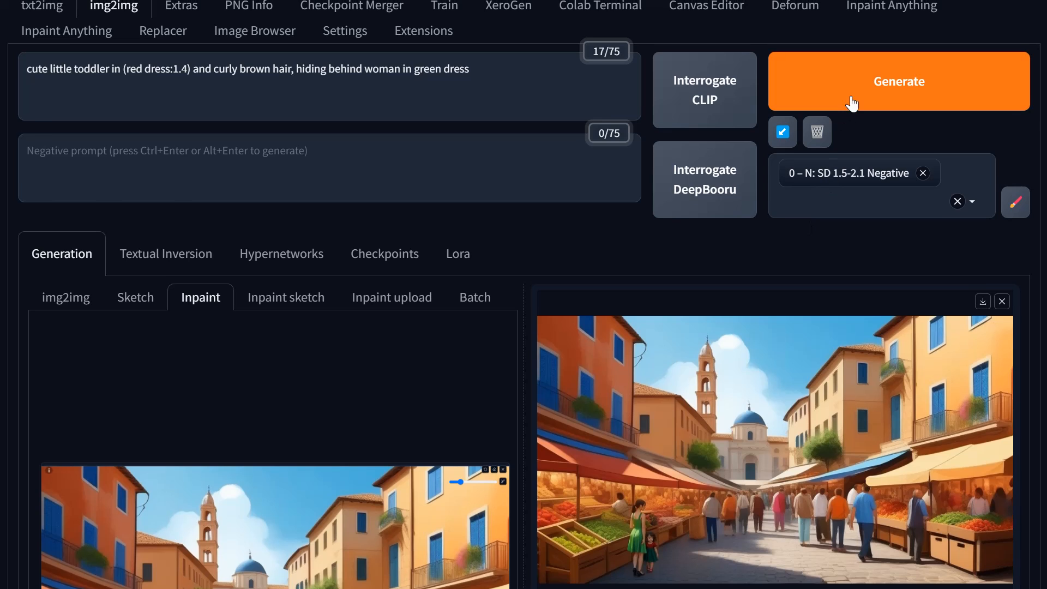
{"action": "key", "text": "ctrl+Return"}
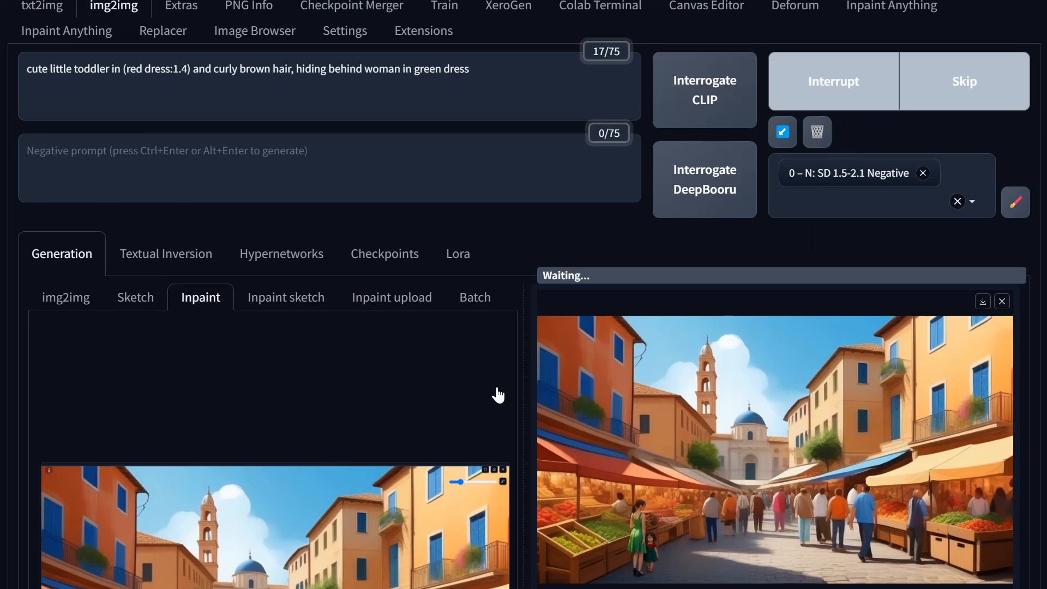
{"action": "scroll", "coordinate": [495, 394], "scroll_direction": "down", "scroll_amount": 6}
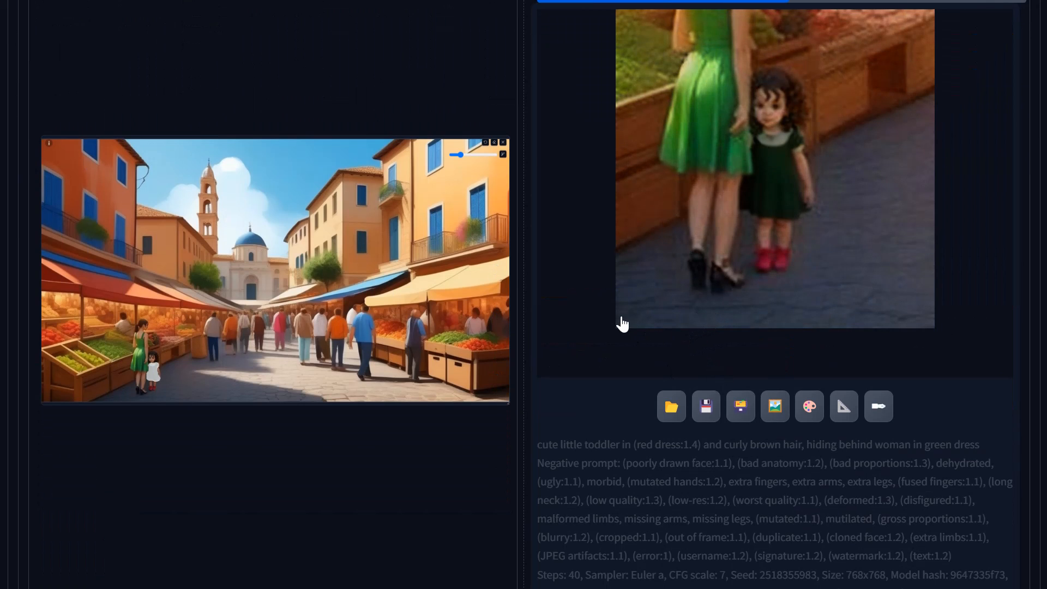
- Remove ", hiding behind woman in green dress" from the prompt and generate the masked dress again
{"action": "scroll", "coordinate": [622, 324], "scroll_direction": "up", "scroll_amount": 8}
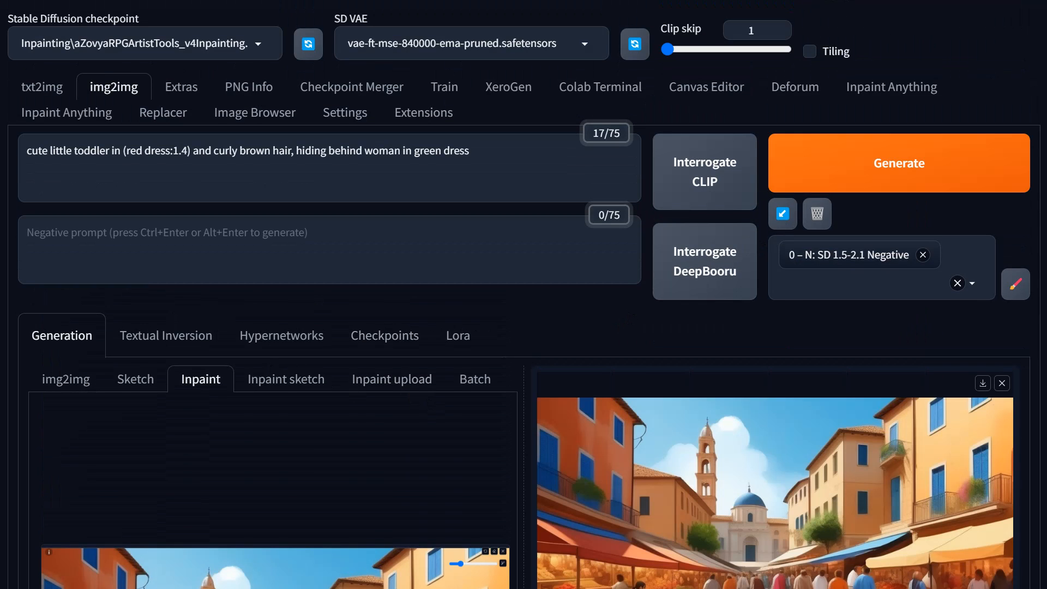
{"action": "left_click_drag", "start_coordinate": [460, 151], "coordinate": [297, 150]}
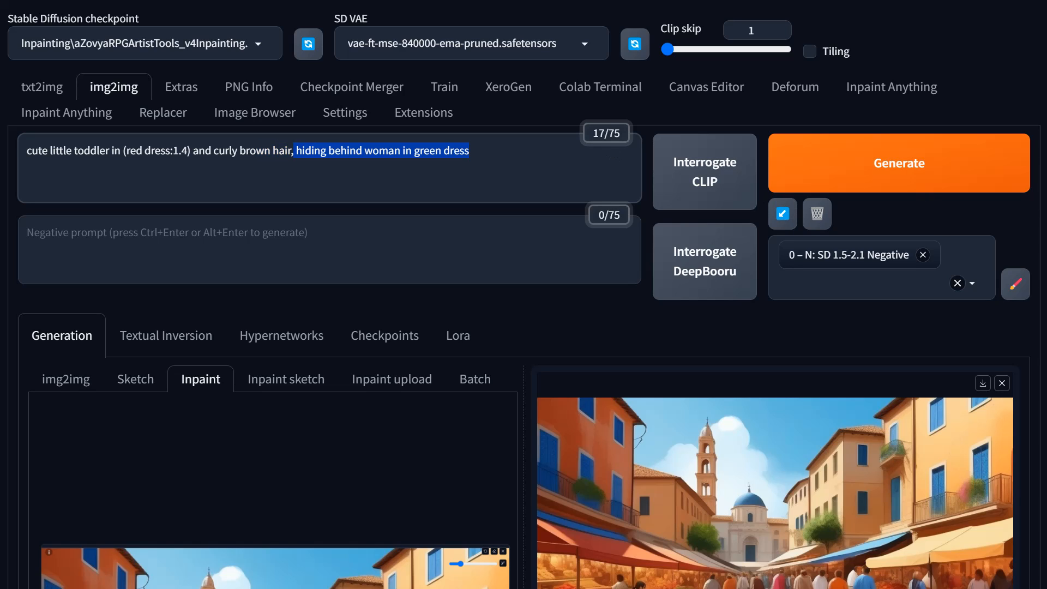
{"action": "key", "text": "BackSpace"}
{"action": "key", "text": "BackSpace"}
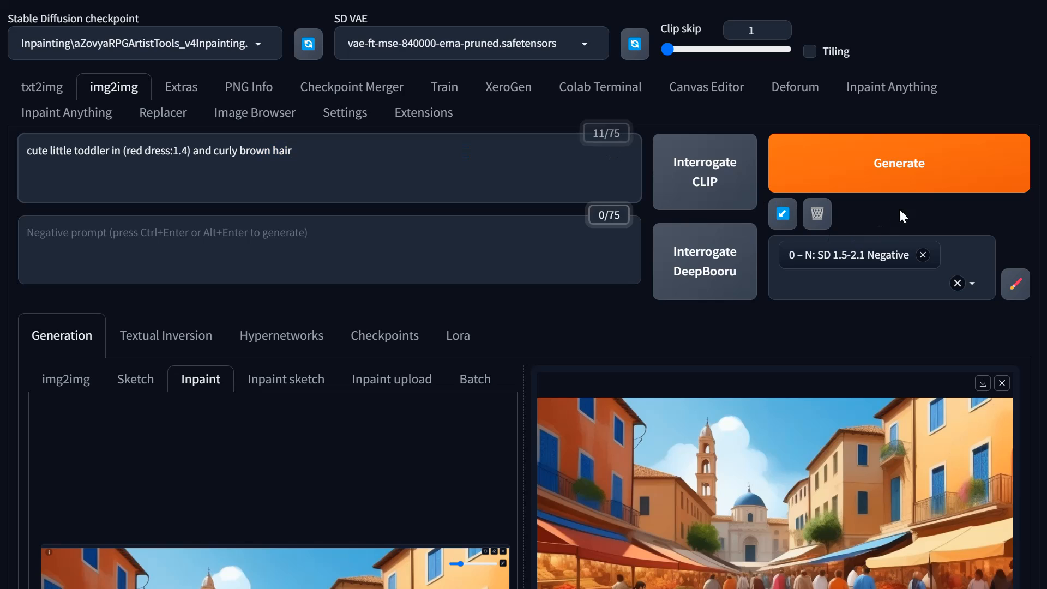
{"action": "key", "text": "ctrl+Return"}
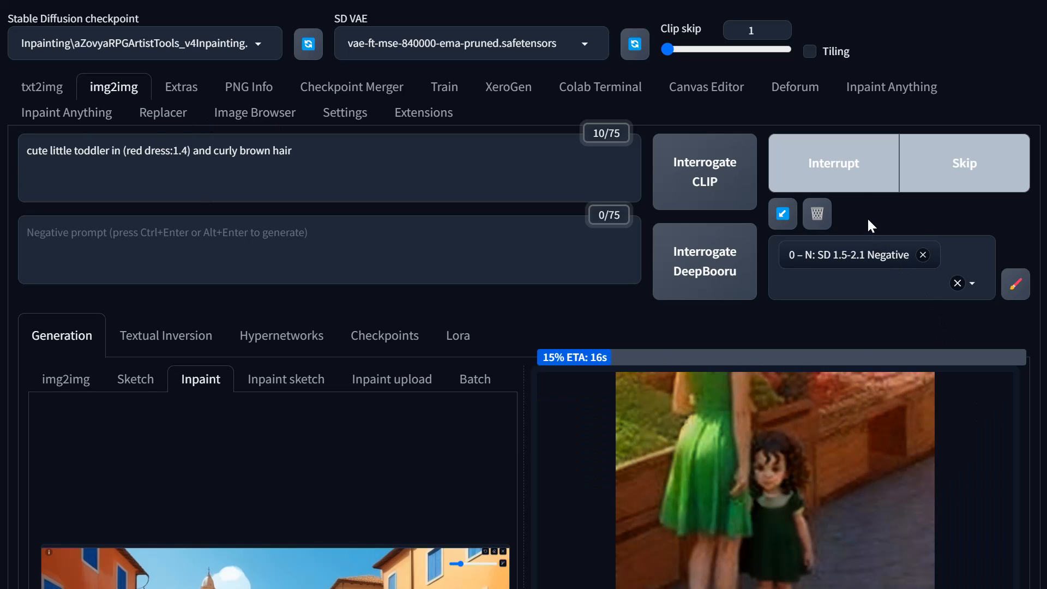
- Set the denoising strength to 0.87 and try other CFG scale values before returning it to 7
{"action": "scroll", "coordinate": [249, 331], "scroll_direction": "down", "scroll_amount": 7}
{"action": "scroll", "coordinate": [250, 327], "scroll_direction": "down", "scroll_amount": 16}
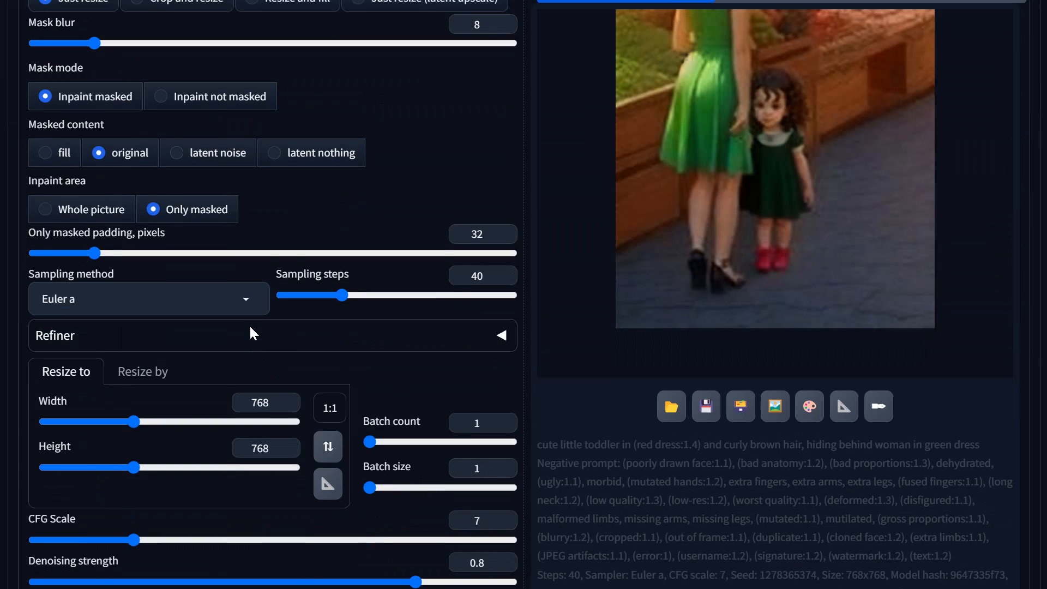
{"action": "left_click", "coordinate": [451, 253]}
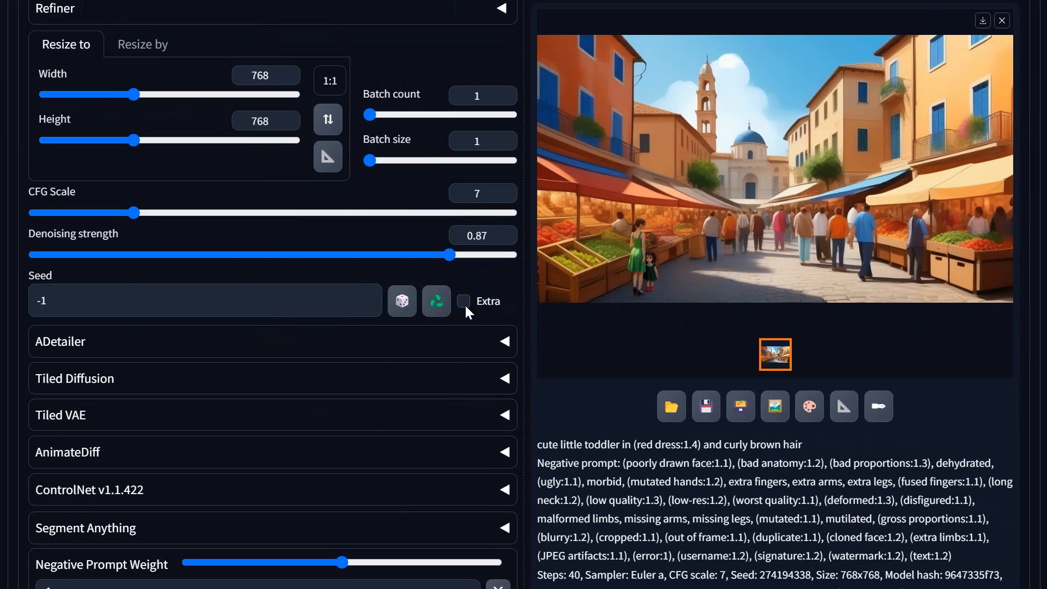
{"action": "left_click", "coordinate": [84, 212]}
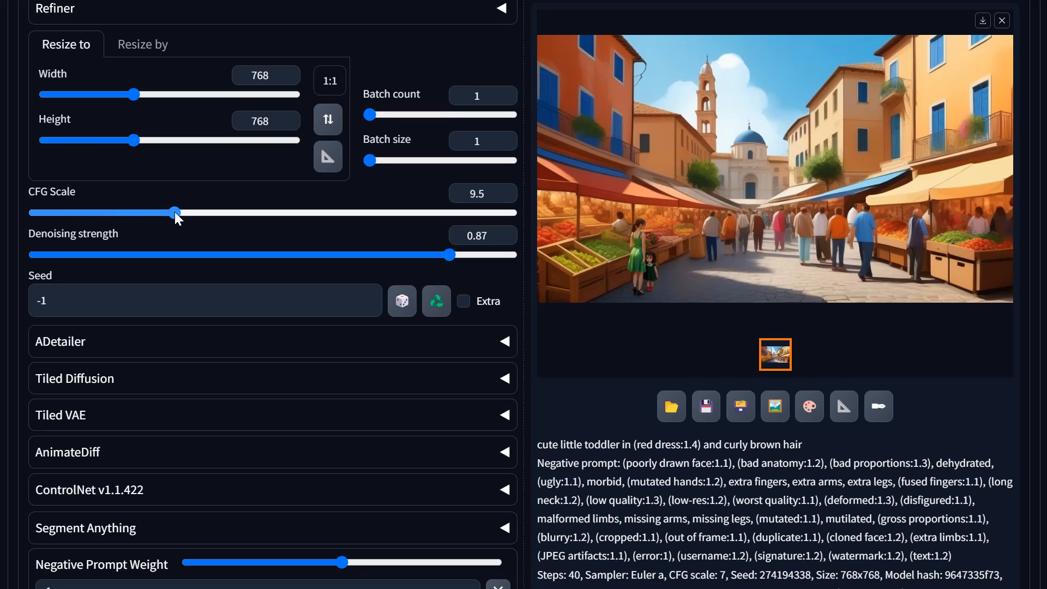
{"action": "left_click_drag", "start_coordinate": [139, 213], "coordinate": [138, 213]}
- Reduce the only-masked padding to 20 pixels and regenerate the toddler's dress
{"action": "scroll", "coordinate": [145, 197], "scroll_direction": "up", "scroll_amount": 5}
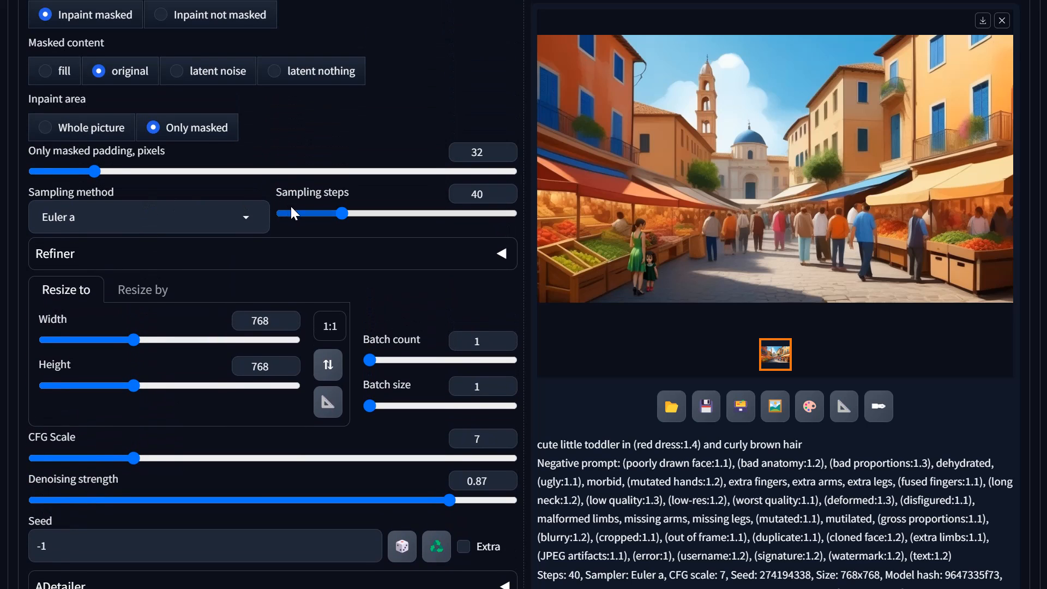
{"action": "left_click", "coordinate": [80, 171]}
{"action": "left_click_drag", "start_coordinate": [80, 172], "coordinate": [72, 171]}
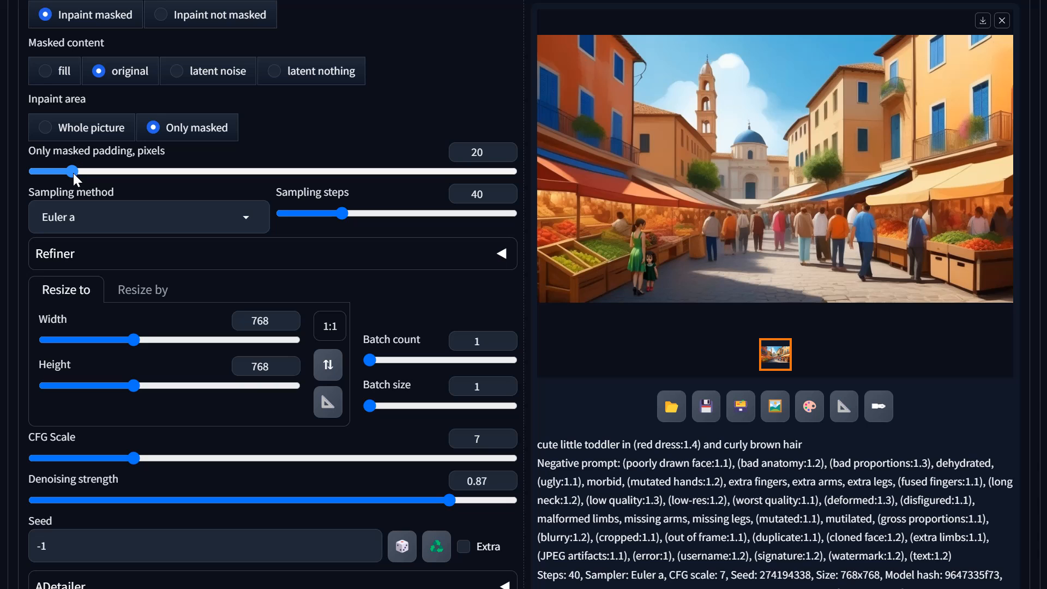
{"action": "scroll", "coordinate": [628, 284], "scroll_direction": "up", "scroll_amount": 15}
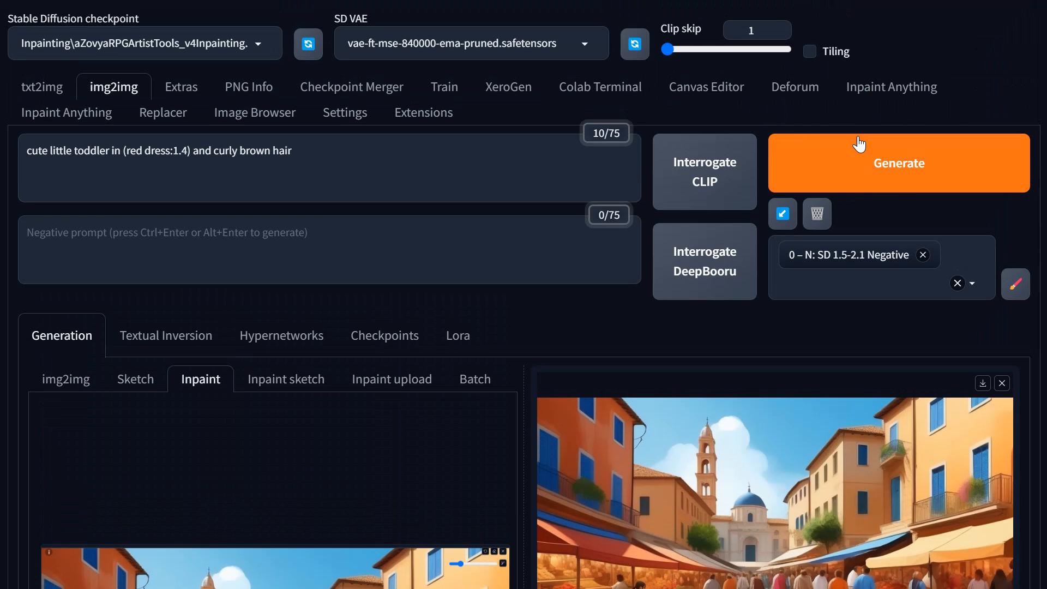
{"action": "left_click", "coordinate": [891, 178]}
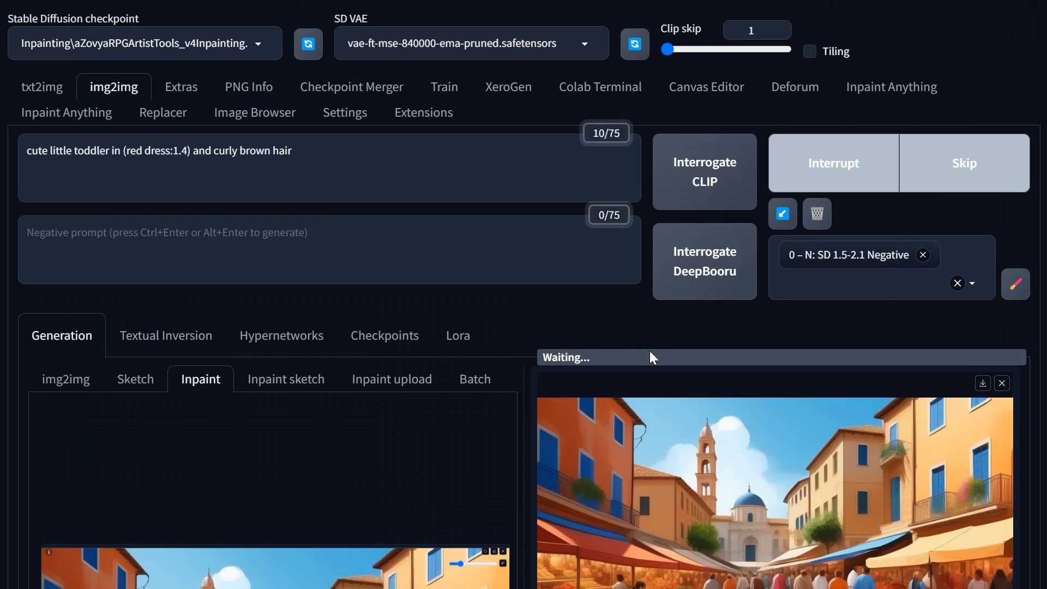
{"action": "scroll", "coordinate": [769, 382], "scroll_direction": "down", "scroll_amount": 8}
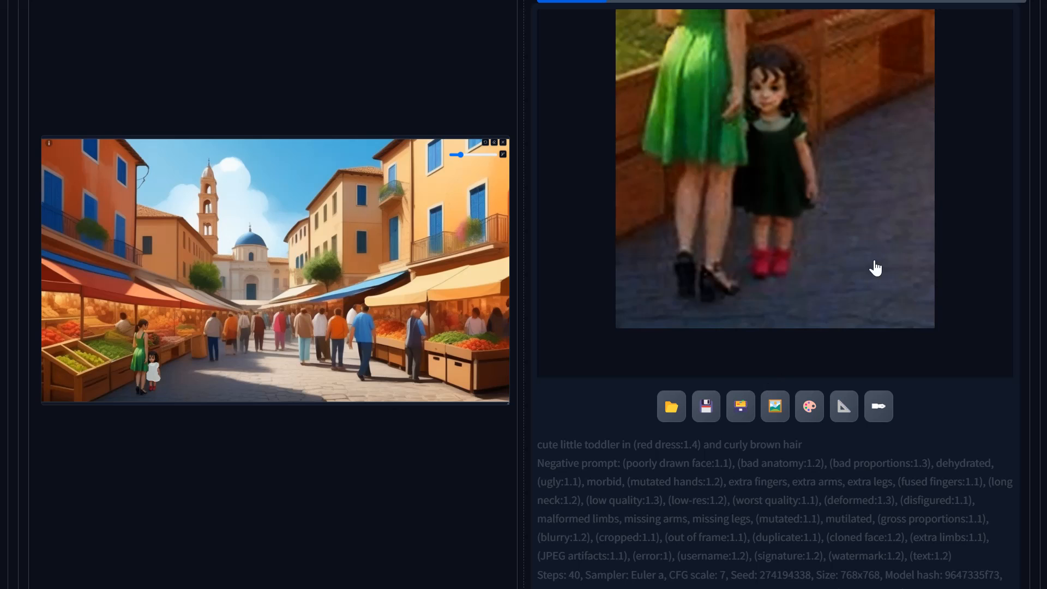
{"action": "scroll", "coordinate": [753, 327], "scroll_direction": "up", "scroll_amount": 7}
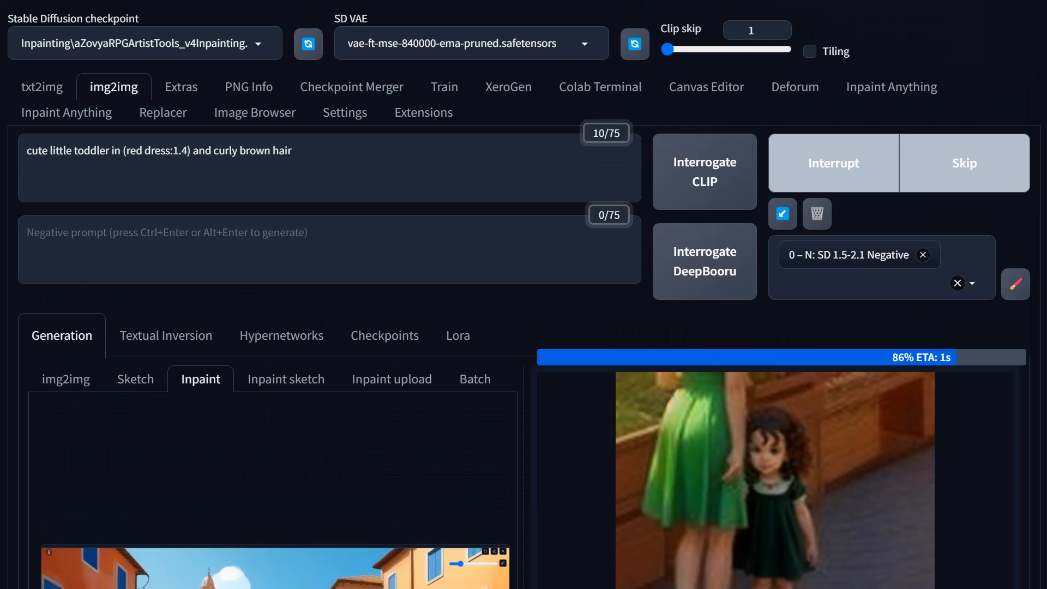
{"action": "scroll", "coordinate": [523, 294], "scroll_direction": "down", "scroll_amount": 10}
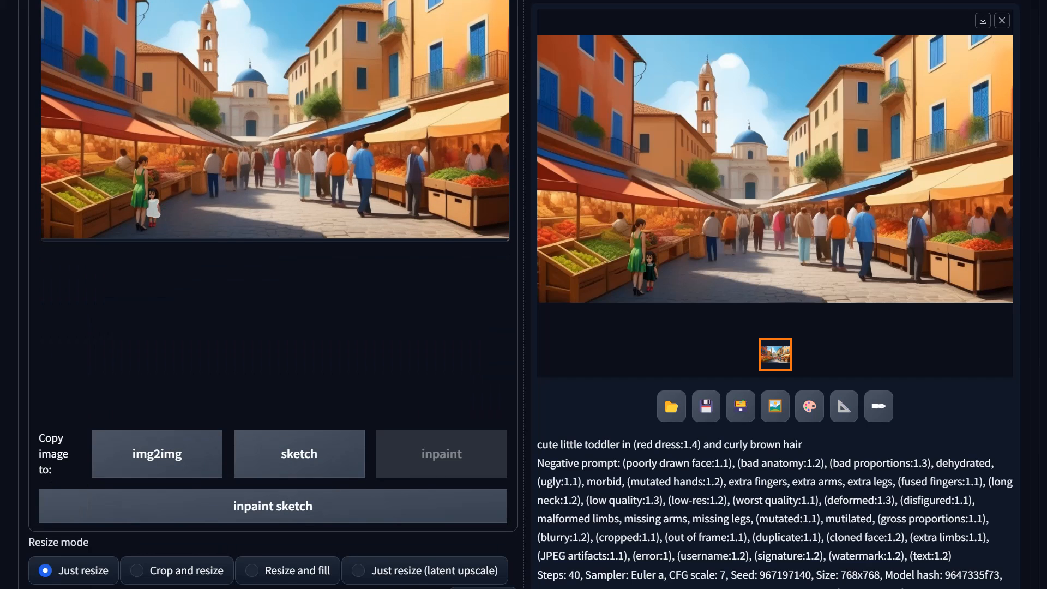
- Set the mask blur to 3 and the only-masked padding to 28 pixels
{"action": "left_click", "coordinate": [441, 453]}
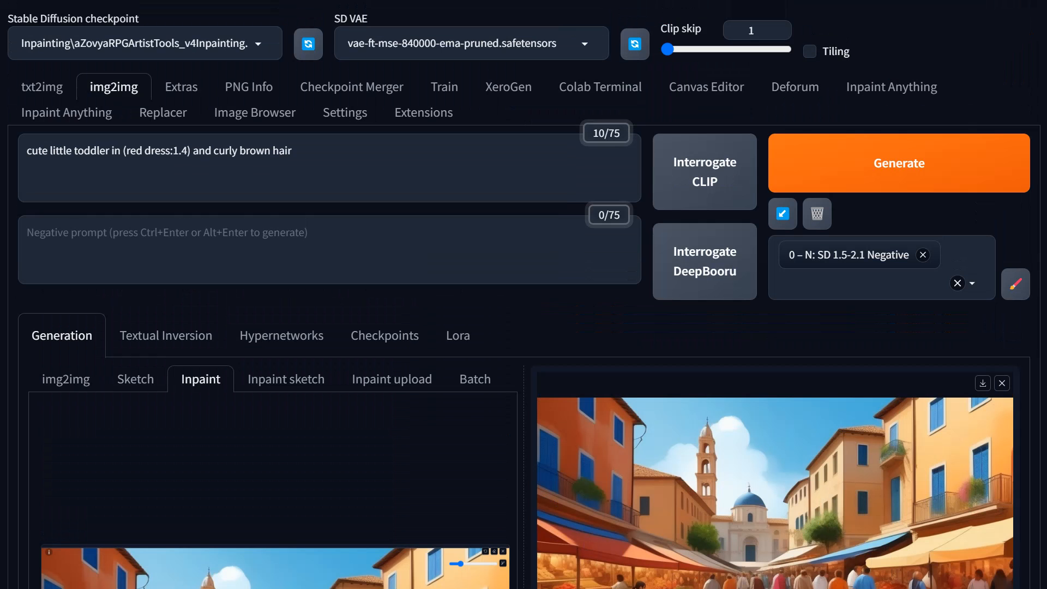
{"action": "scroll", "coordinate": [304, 295], "scroll_direction": "down", "scroll_amount": 7}
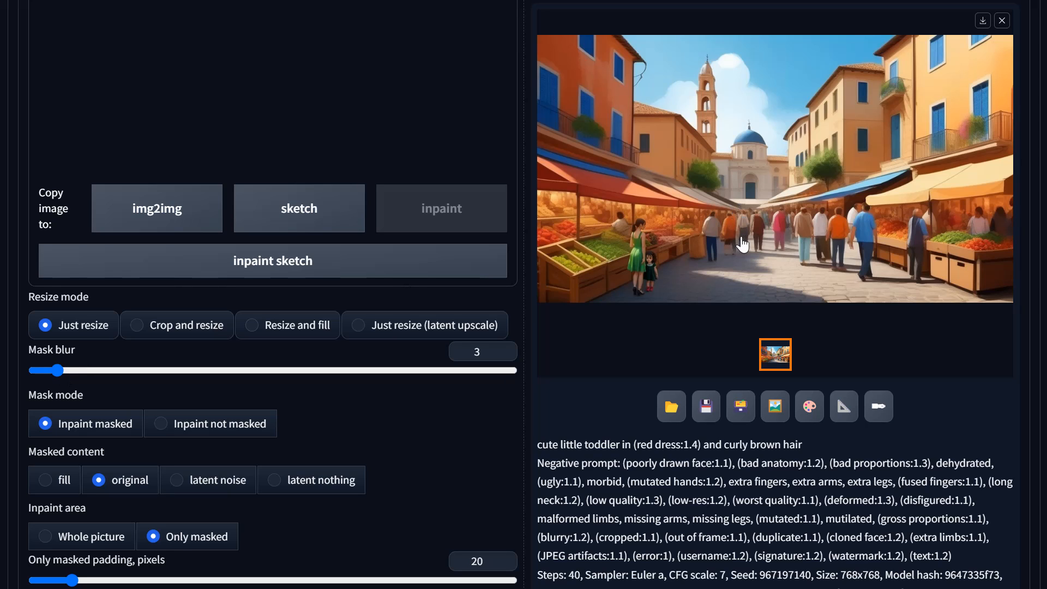
{"action": "scroll", "coordinate": [44, 252], "scroll_direction": "down", "scroll_amount": 6}
{"action": "left_click_drag", "start_coordinate": [75, 255], "coordinate": [85, 255]}
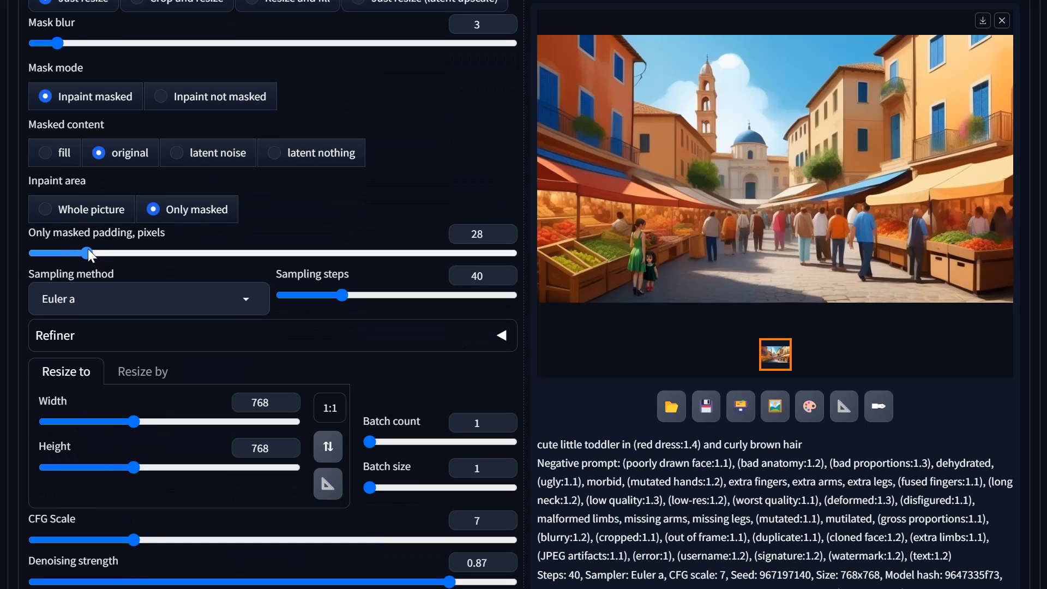
- Generate the toddler's masked dress with the adjusted mask blur and padding
{"action": "scroll", "coordinate": [803, 336], "scroll_direction": "up", "scroll_amount": 12}
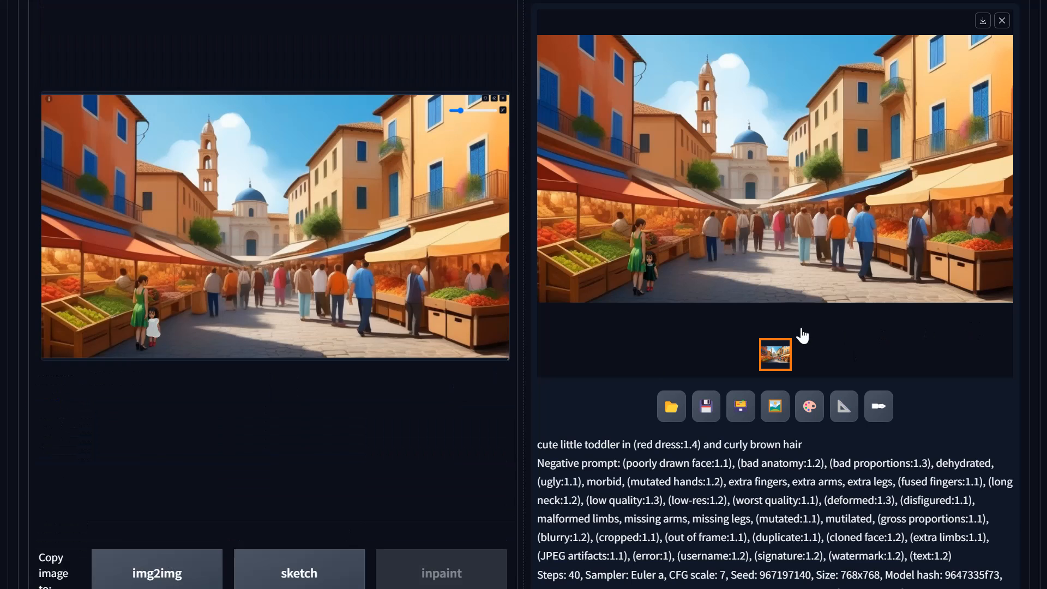
{"action": "scroll", "coordinate": [803, 335], "scroll_direction": "up", "scroll_amount": 8}
{"action": "left_click", "coordinate": [935, 166]}
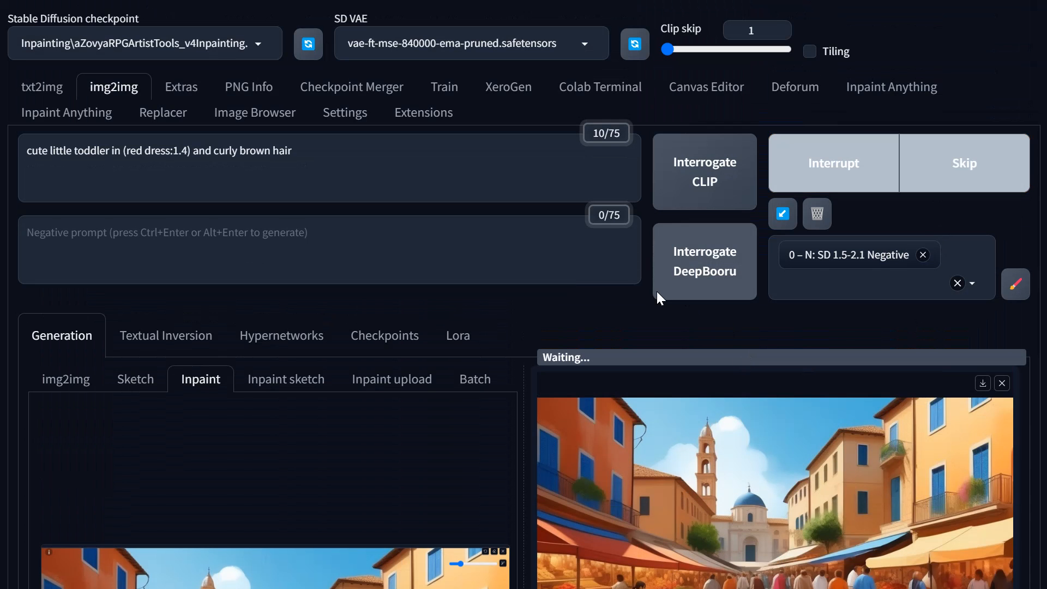
{"action": "scroll", "coordinate": [647, 326], "scroll_direction": "down", "scroll_amount": 5}
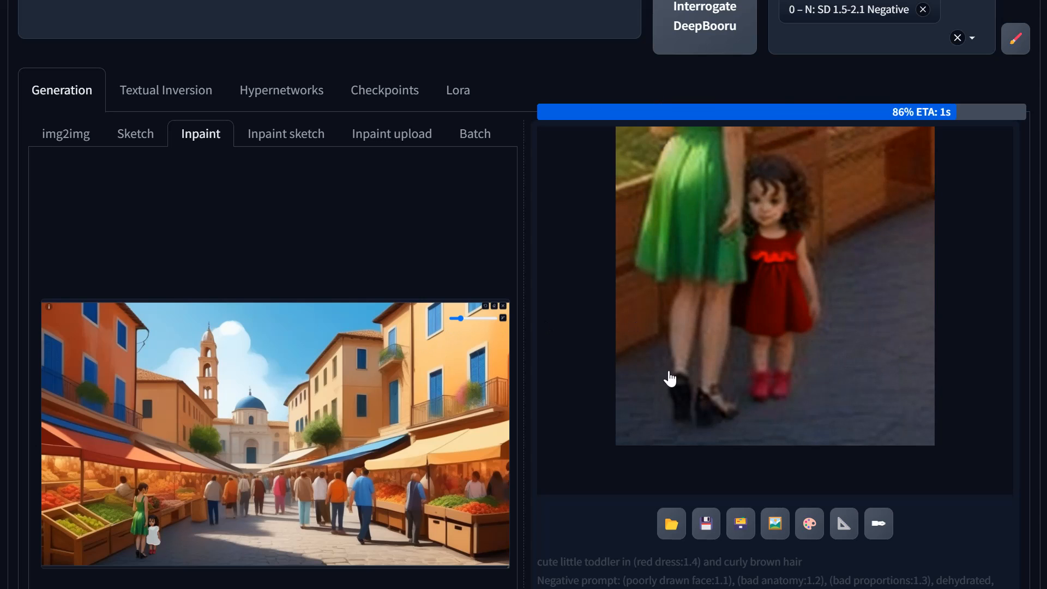
- Open the newly generated market image at full size to examine the toddler's dress
{"action": "scroll", "coordinate": [447, 350], "scroll_direction": "down", "scroll_amount": 5}
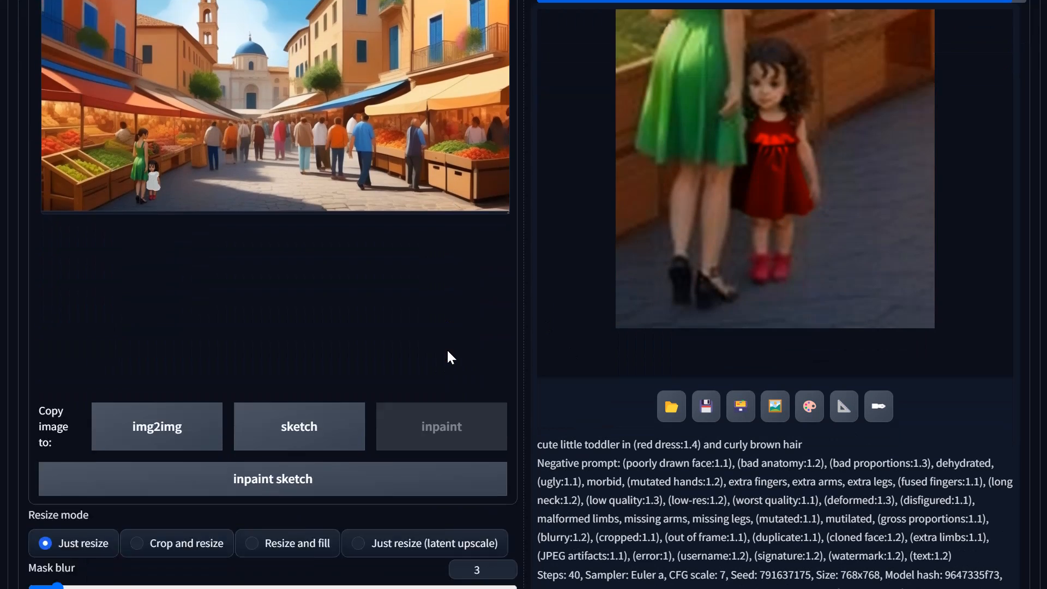
{"action": "scroll", "coordinate": [447, 358], "scroll_direction": "down", "scroll_amount": 5}
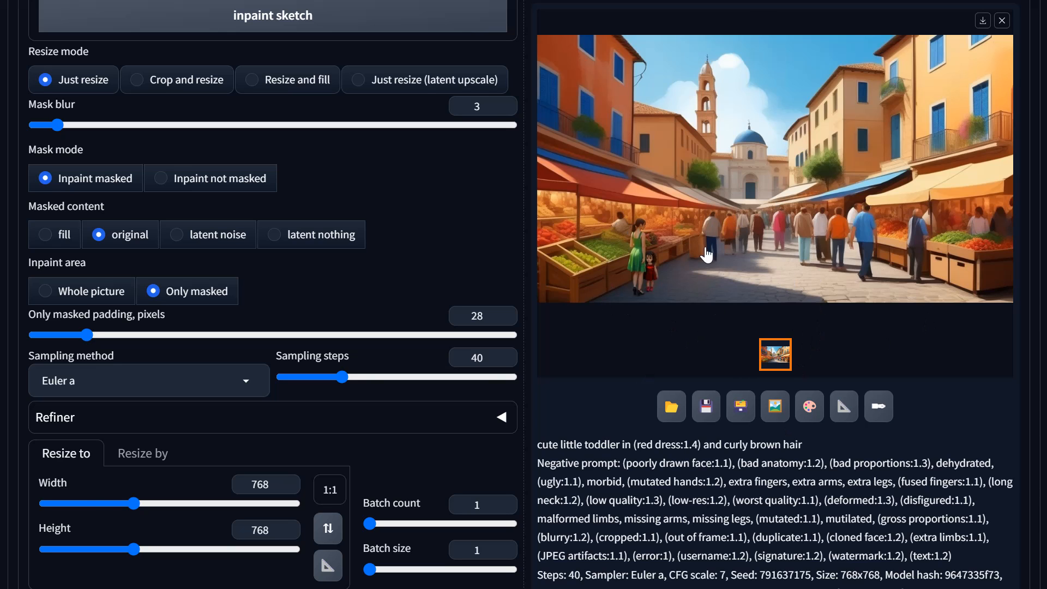
{"action": "left_click", "coordinate": [658, 263]}
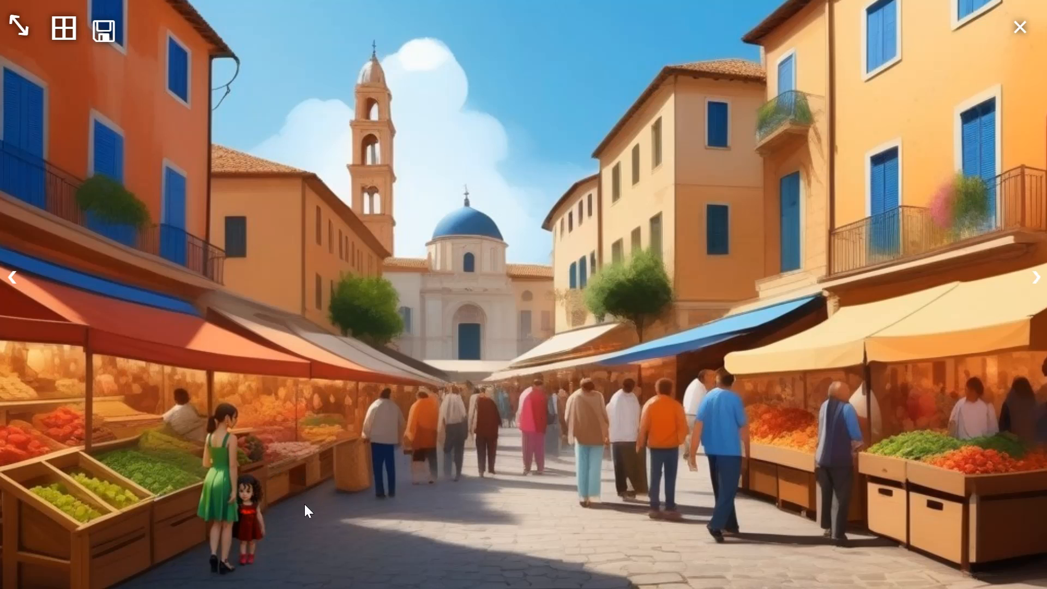
- Clear the mask over the toddler and paint a new mask over the cobbled street in the foreground
{"action": "left_click", "coordinate": [678, 438]}
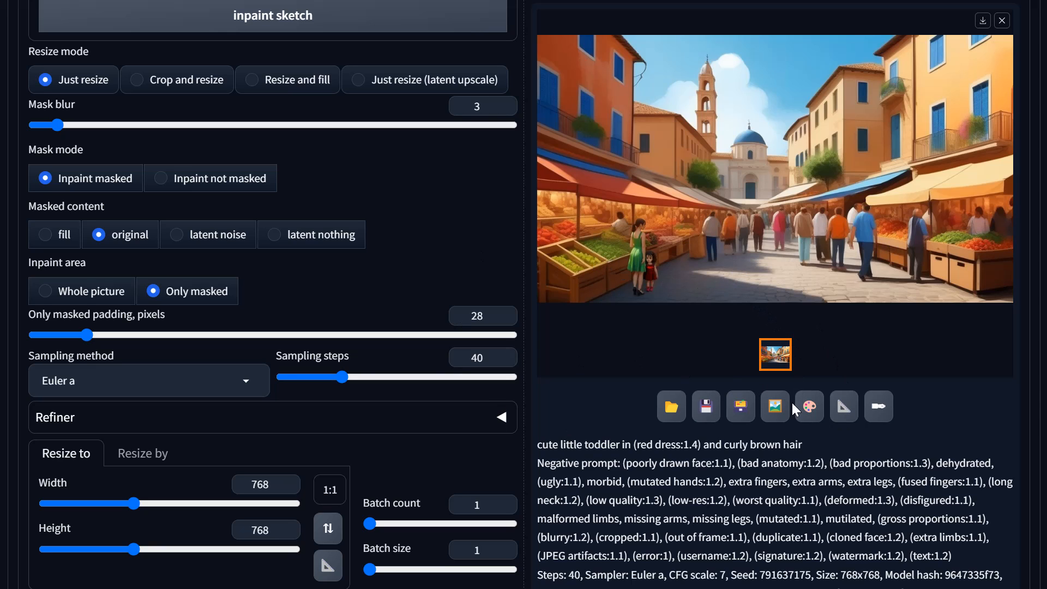
{"action": "scroll", "coordinate": [459, 234], "scroll_direction": "up", "scroll_amount": 10}
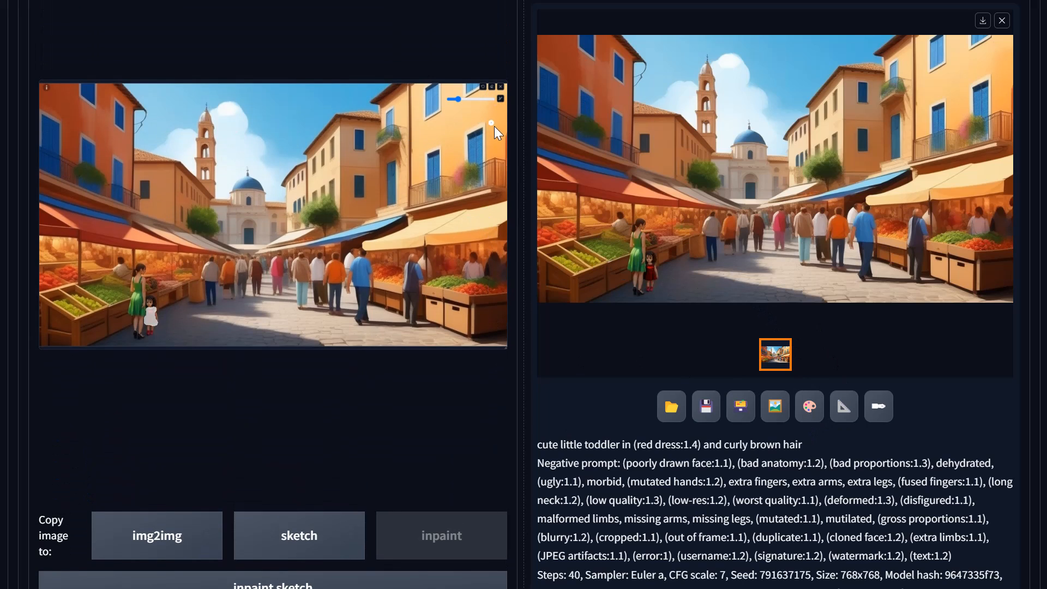
{"action": "left_click", "coordinate": [492, 87]}
{"action": "scroll", "coordinate": [196, 196], "scroll_direction": "up", "scroll_amount": 3}
{"action": "mouse_move", "coordinate": [231, 304]}
{"action": "left_mouse_down"}
{"action": "mouse_move", "coordinate": [261, 312]}
{"action": "mouse_move", "coordinate": [223, 317]}
{"action": "mouse_move", "coordinate": [240, 303]}
{"action": "mouse_move", "coordinate": [223, 327]}
{"action": "mouse_move", "coordinate": [243, 327]}
{"action": "mouse_move", "coordinate": [226, 315]}
{"action": "mouse_move", "coordinate": [213, 327]}
{"action": "mouse_move", "coordinate": [244, 318]}
{"action": "mouse_move", "coordinate": [217, 322]}
{"action": "left_mouse_up"}
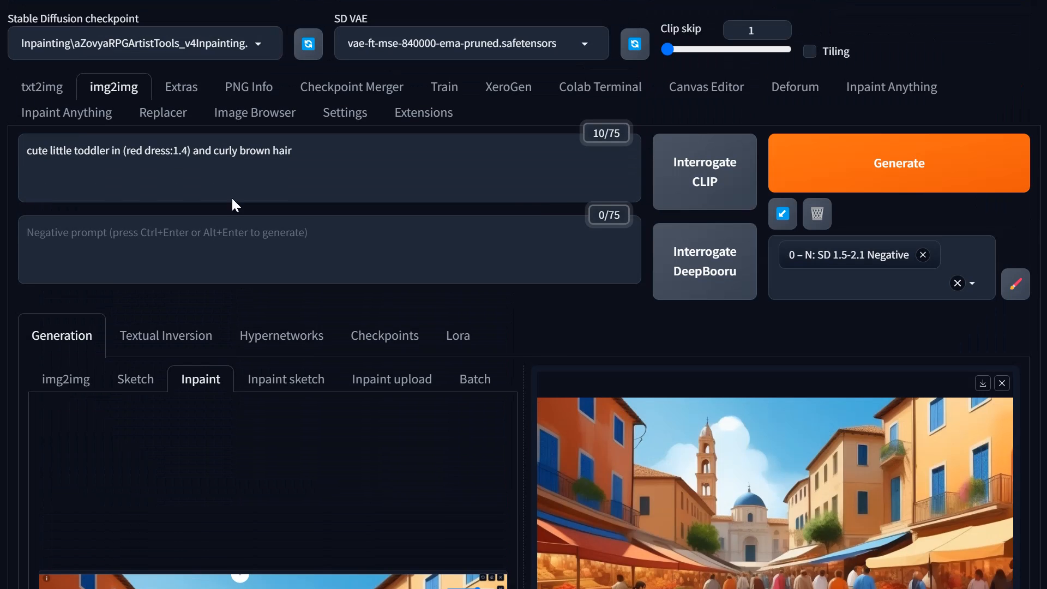
- Replace the prompt with "Cute Australian Shepherd puppy running down cobbled street"
{"action": "left_click", "coordinate": [231, 196]}
{"action": "key", "text": "ctrl+a"}
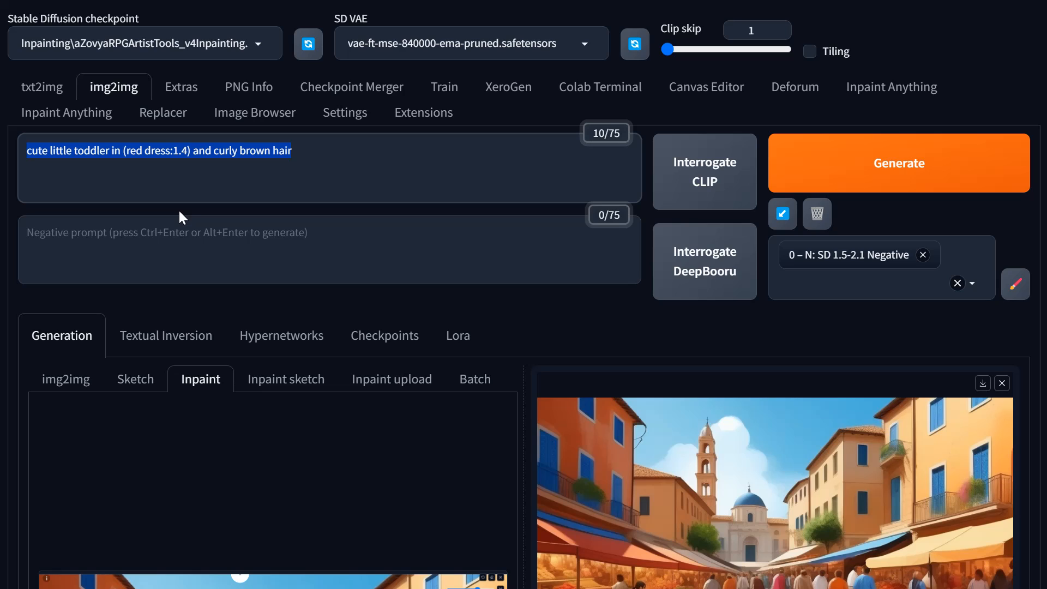
{"action": "key", "text": "alt+l"}
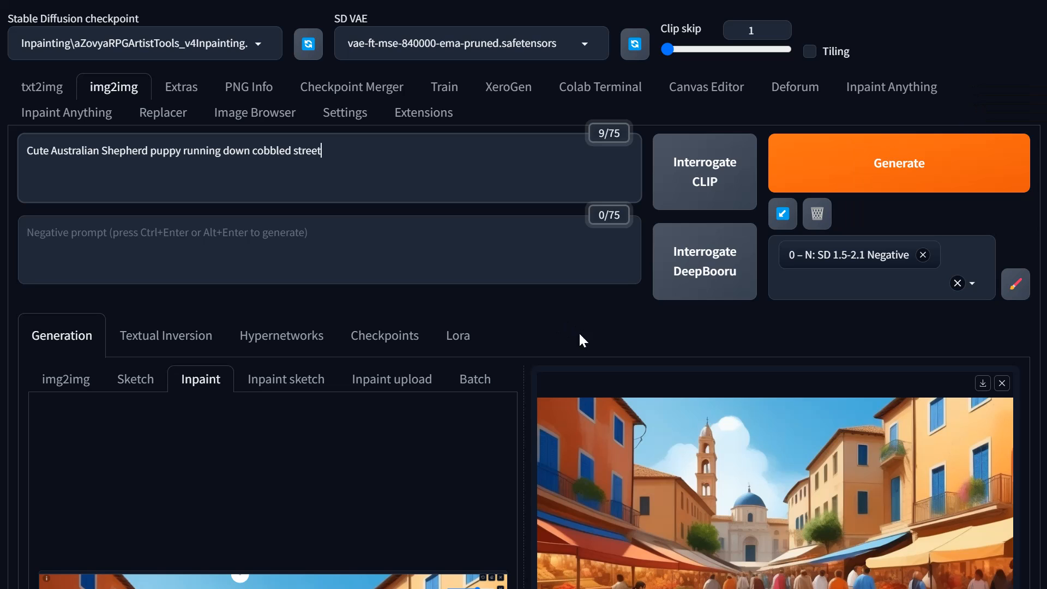
- Set the mask blur to 12 and the only-masked padding to 20 pixels
{"action": "scroll", "coordinate": [582, 340], "scroll_direction": "down", "scroll_amount": 6}
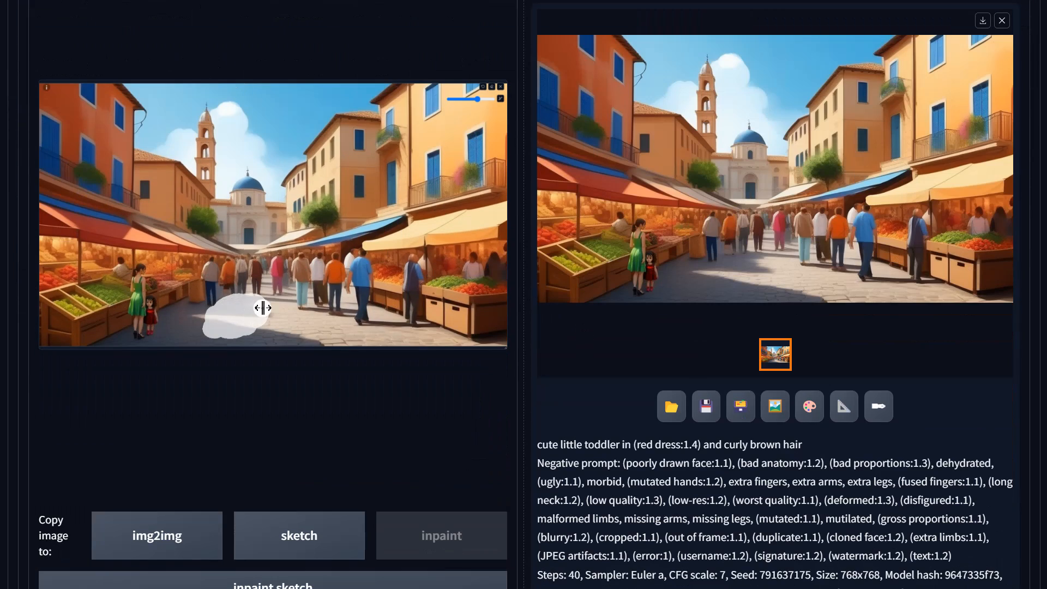
{"action": "scroll", "coordinate": [316, 350], "scroll_direction": "down", "scroll_amount": 4}
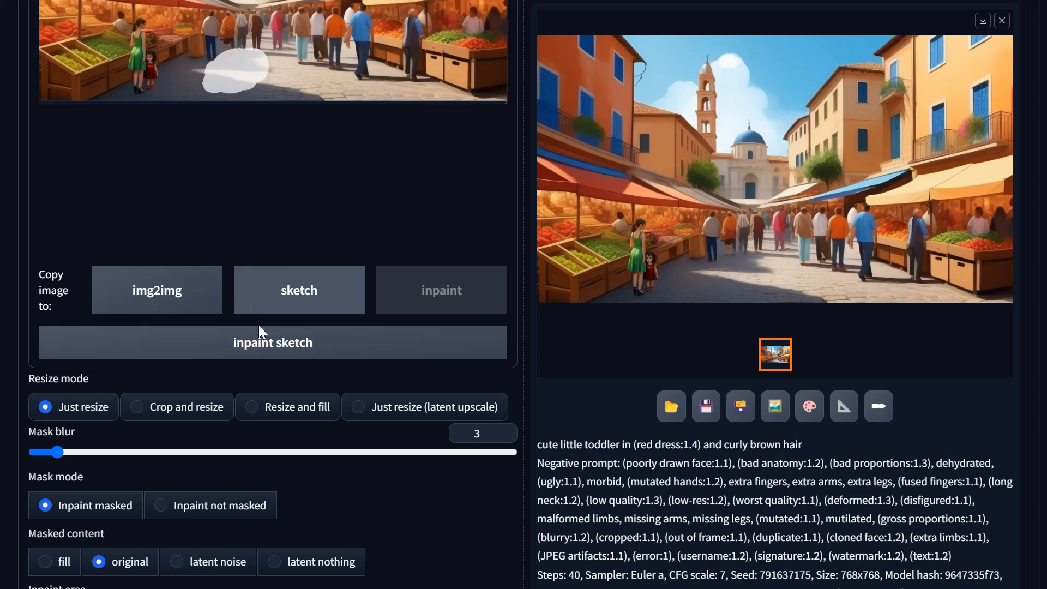
{"action": "left_click_drag", "start_coordinate": [51, 449], "coordinate": [130, 457]}
{"action": "scroll", "coordinate": [391, 449], "scroll_direction": "down", "scroll_amount": 6}
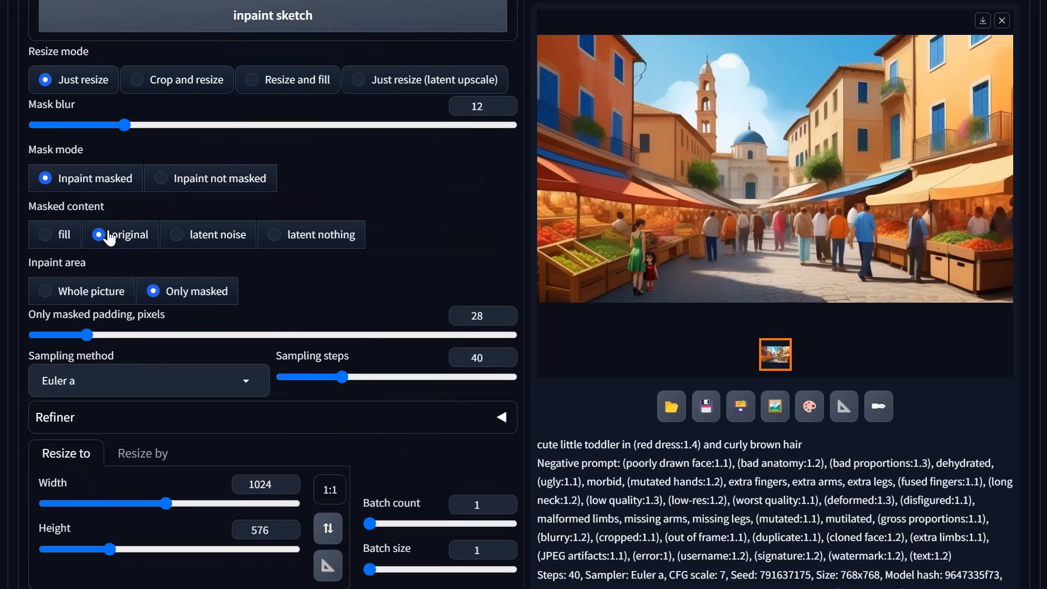
{"action": "left_click_drag", "start_coordinate": [87, 335], "coordinate": [73, 335]}
- Set the output width and height to 768 each for the puppy inpaint
{"action": "scroll", "coordinate": [342, 411], "scroll_direction": "down", "scroll_amount": 2}
{"action": "left_click_drag", "start_coordinate": [167, 421], "coordinate": [134, 425]}
{"action": "left_click", "coordinate": [134, 468]}
{"action": "scroll", "coordinate": [222, 453], "scroll_direction": "down", "scroll_amount": 4}
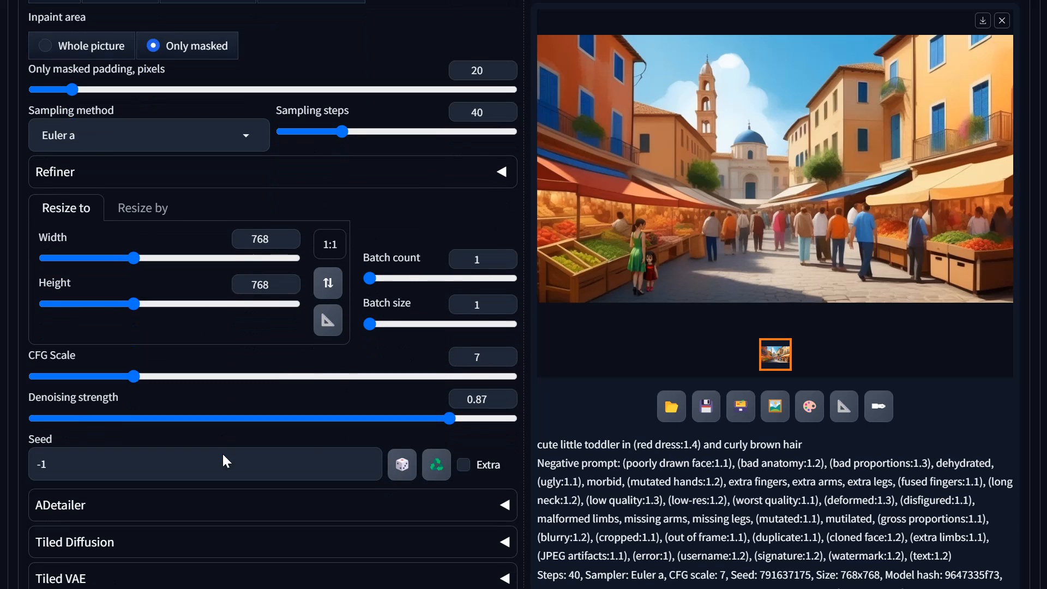
- Generate the puppy in the masked street area and examine the new image at full size
{"action": "scroll", "coordinate": [741, 434], "scroll_direction": "up", "scroll_amount": 15}
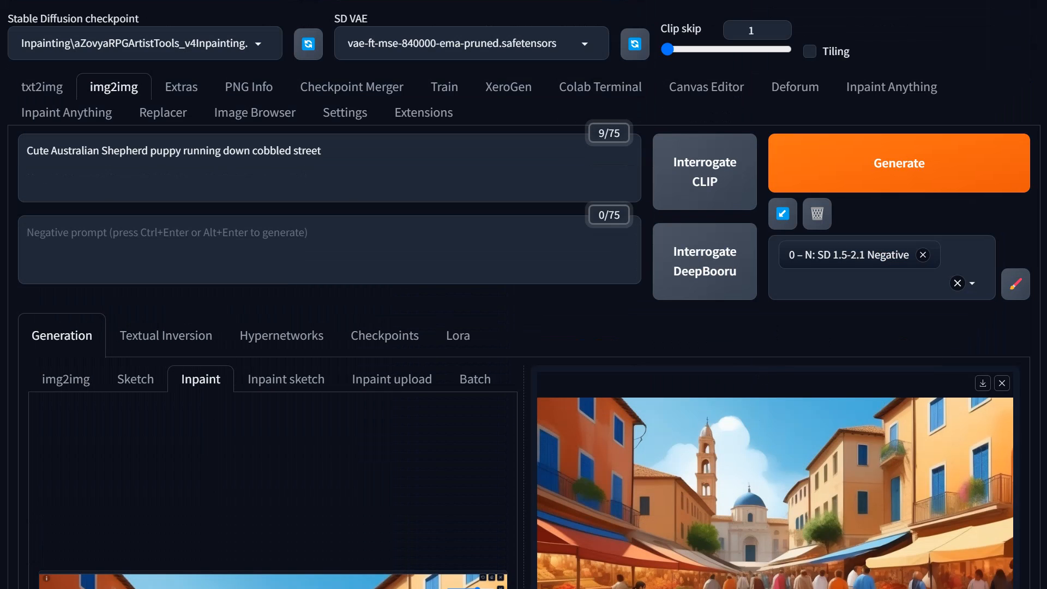
{"action": "left_click", "coordinate": [885, 184]}
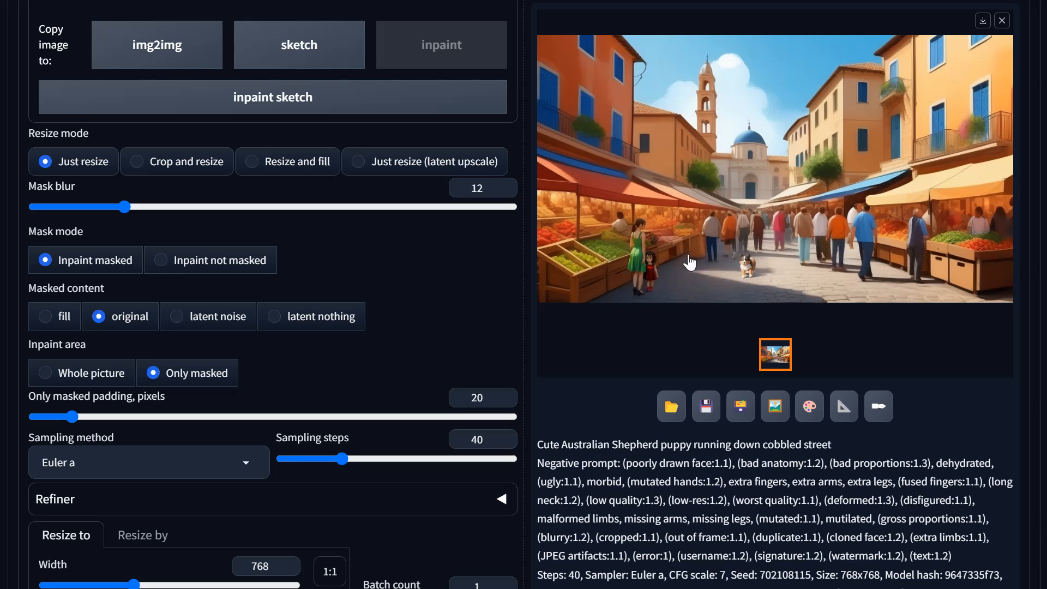
{"action": "left_click", "coordinate": [750, 275]}
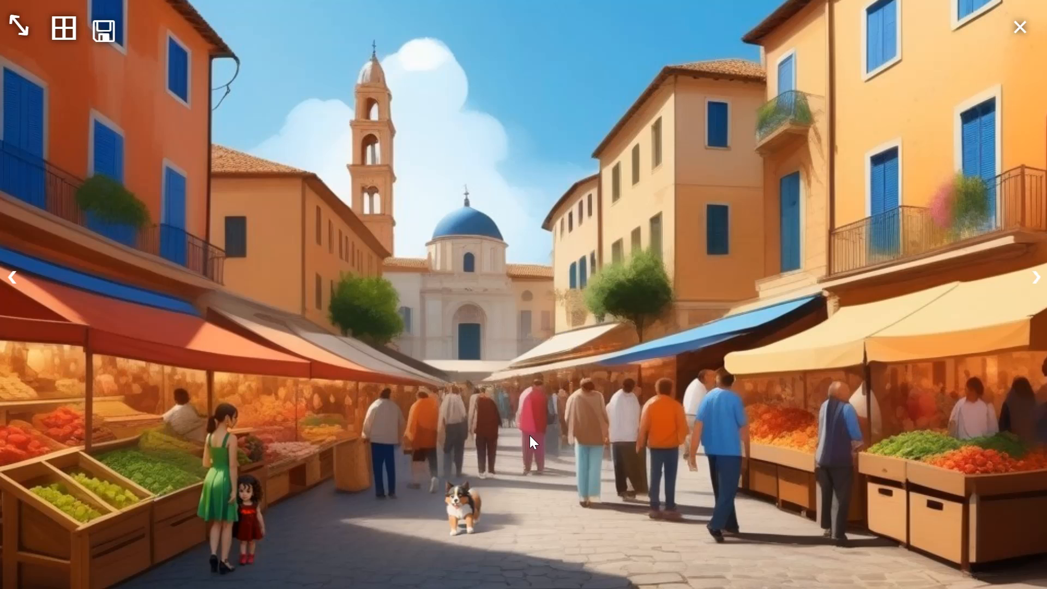
{"action": "left_click", "coordinate": [581, 445]}
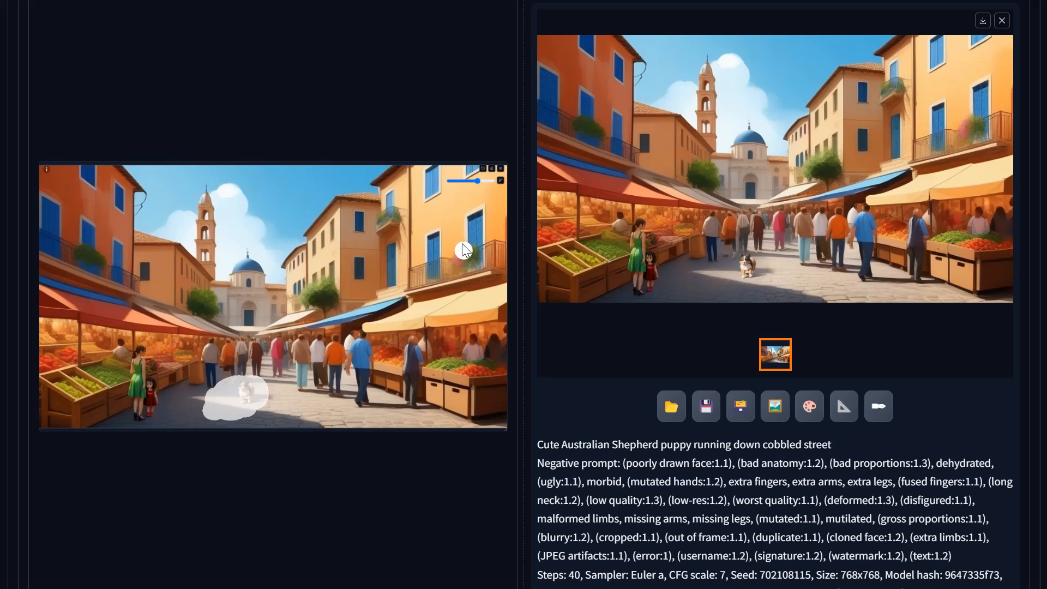
- Replace the street mask with one over the balcony's end, and set the prompt to "young girl standing on balcony wearing white dress leaning on railing"
{"action": "left_click", "coordinate": [492, 169]}
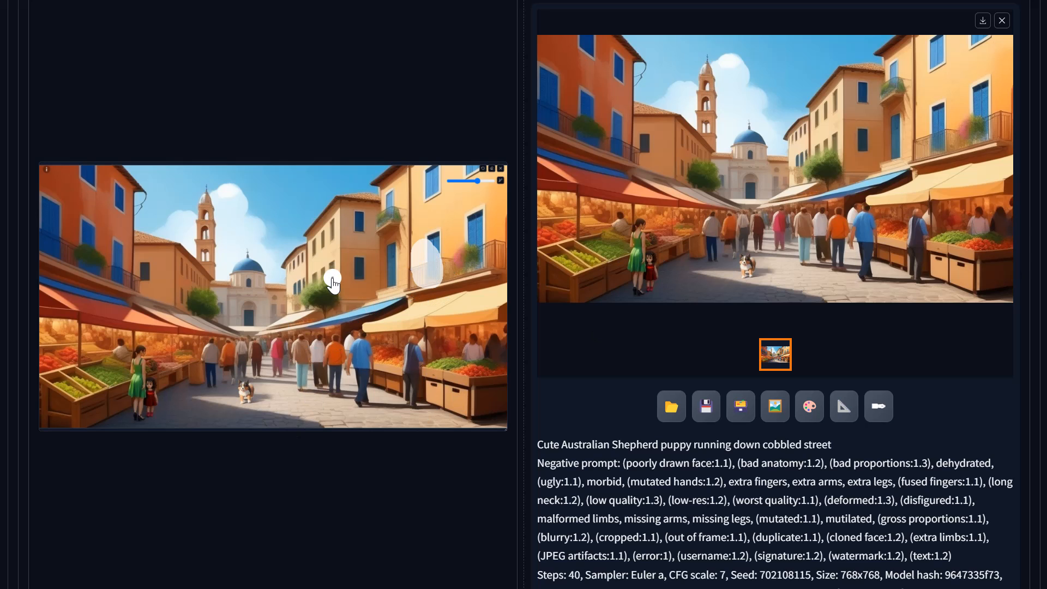
{"action": "scroll", "coordinate": [333, 282], "scroll_direction": "up", "scroll_amount": 8}
{"action": "left_click_drag", "start_coordinate": [321, 151], "coordinate": [27, 150]}
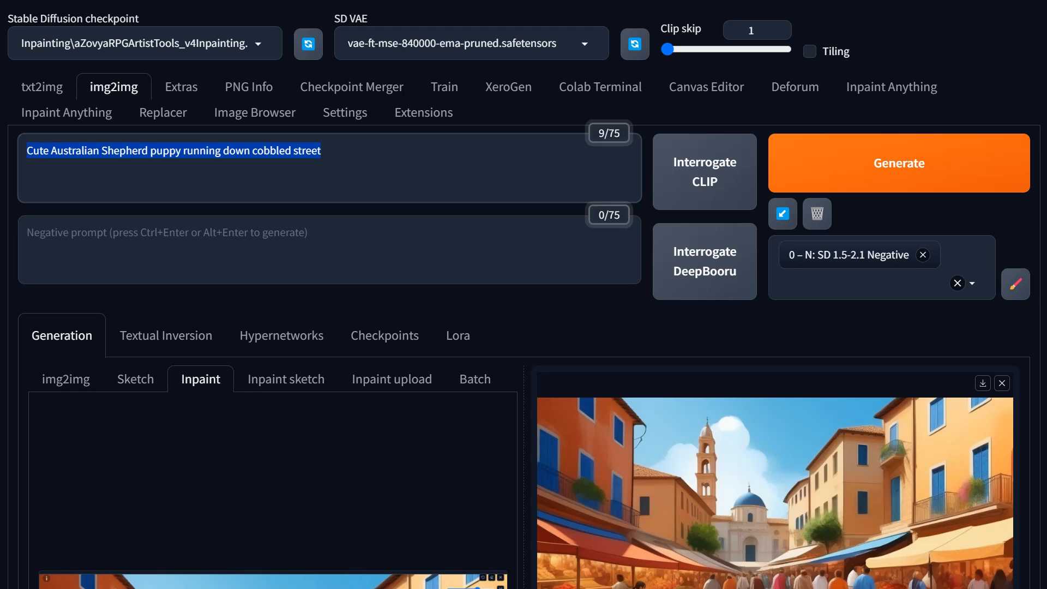
{"action": "type", "text": "young girl "}
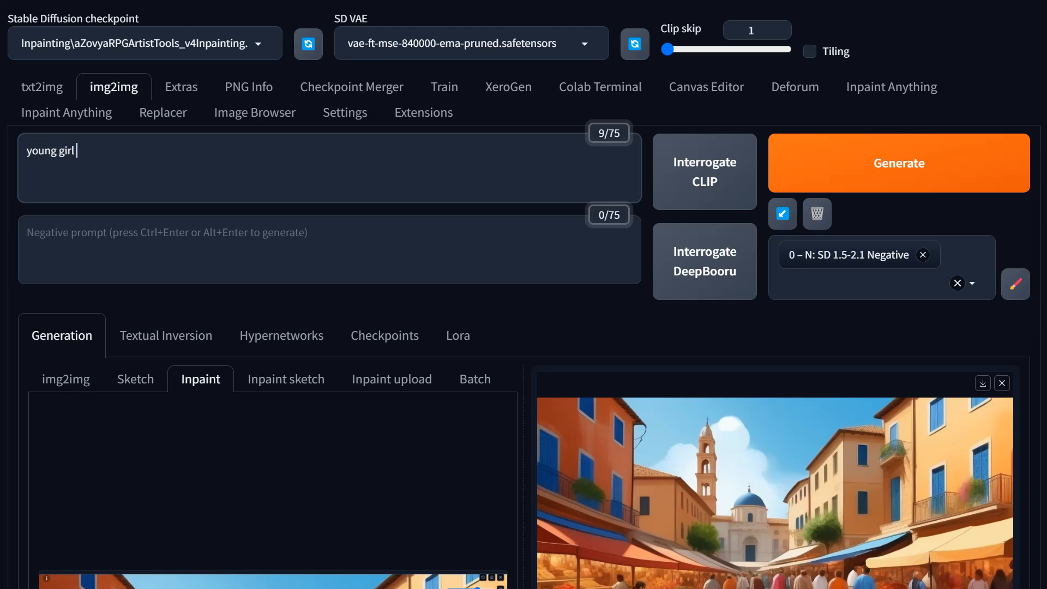
{"action": "type", "text": "standing on balcony"}
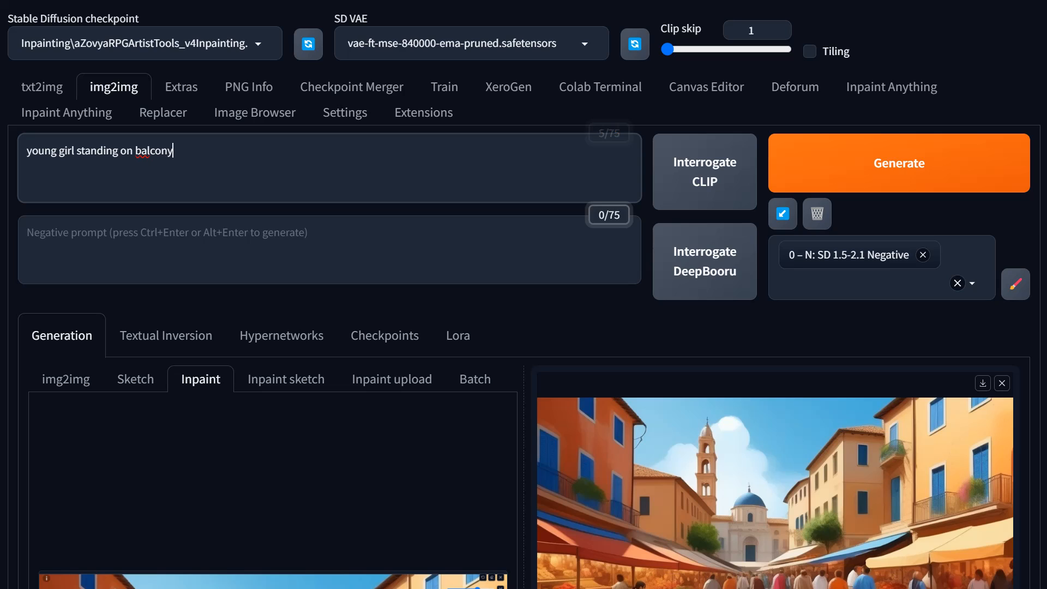
{"action": "type", "text": " we"}
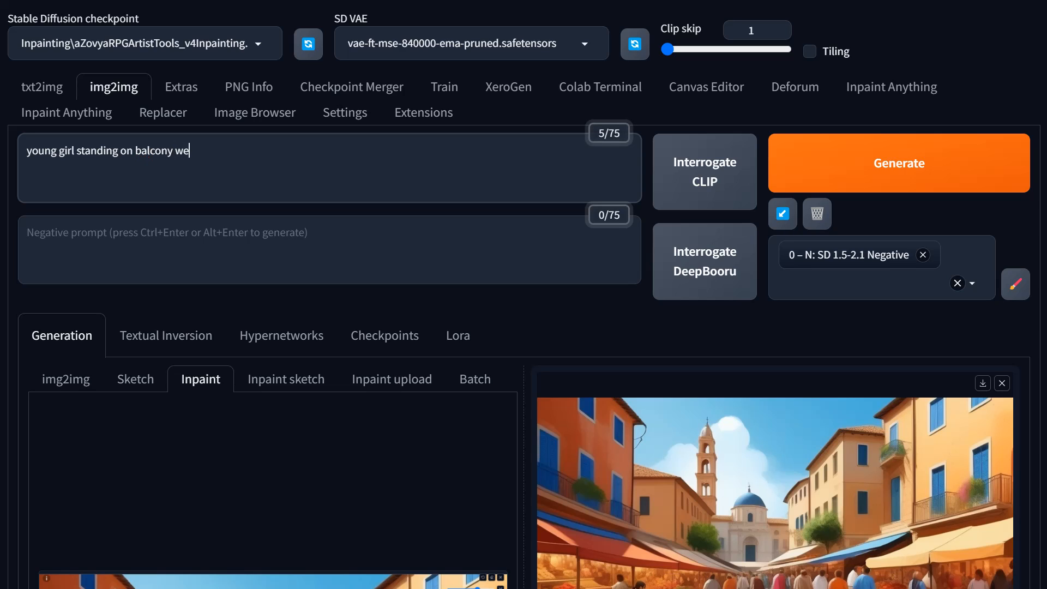
{"action": "type", "text": "aring white dress "}
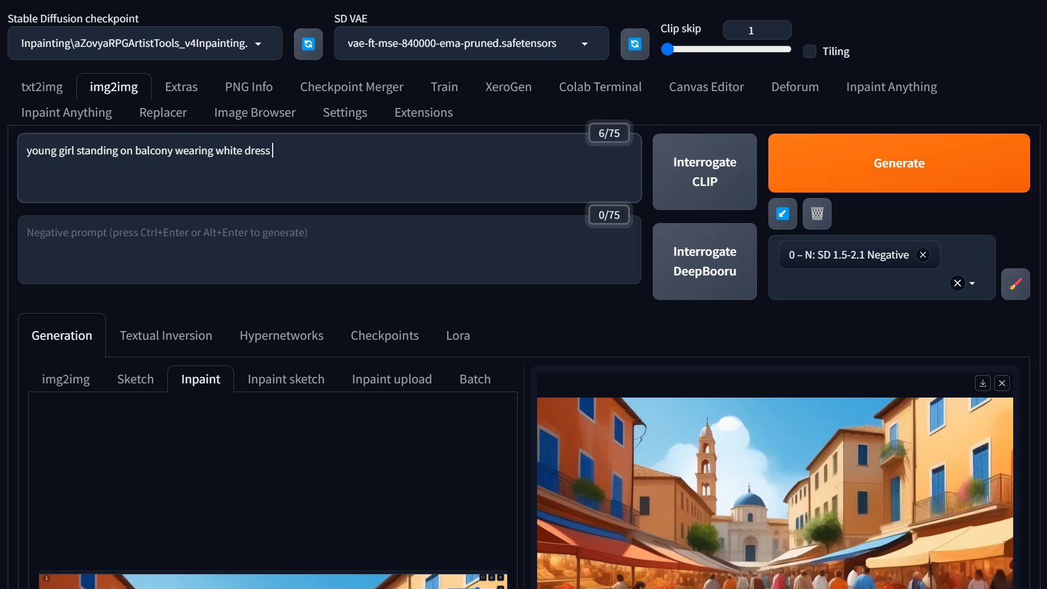
{"action": "type", "text": "leaning on railing"}
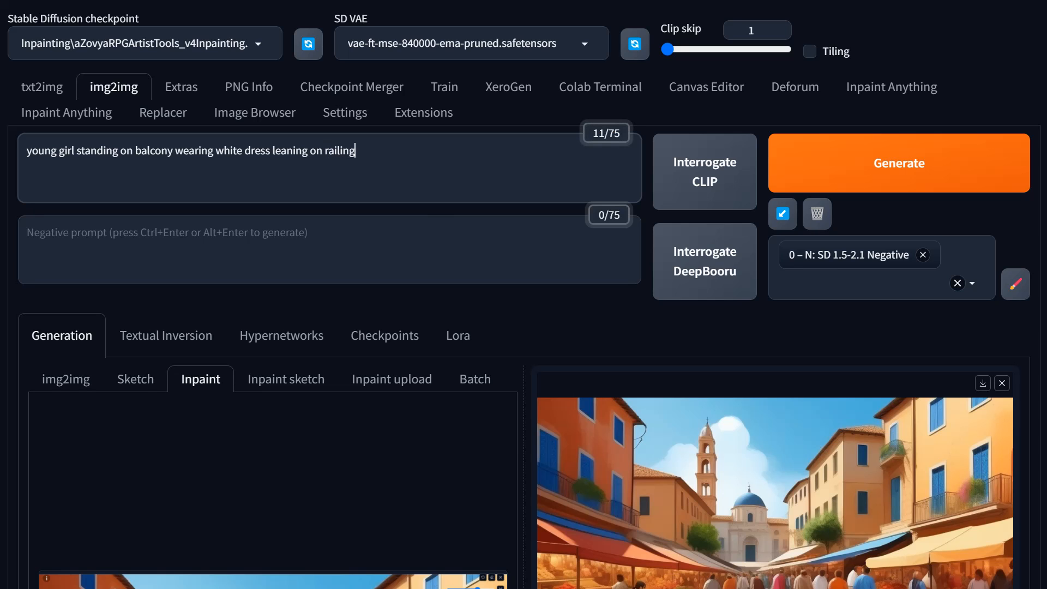
- Set the mask blur to 8 for the masked balcony area
{"action": "scroll", "coordinate": [491, 276], "scroll_direction": "down", "scroll_amount": 3}
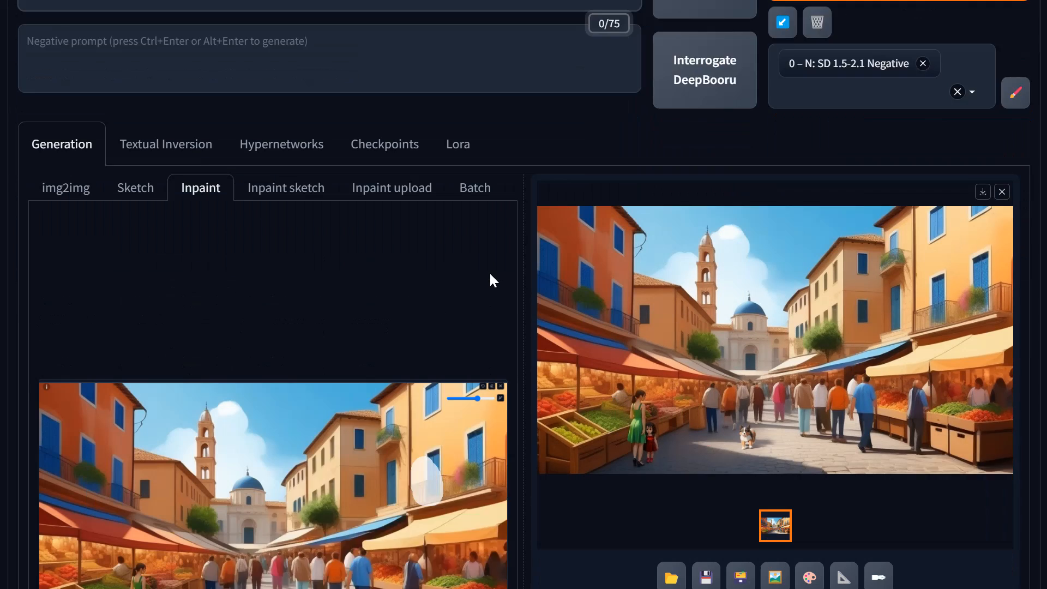
{"action": "scroll", "coordinate": [489, 272], "scroll_direction": "down", "scroll_amount": 3}
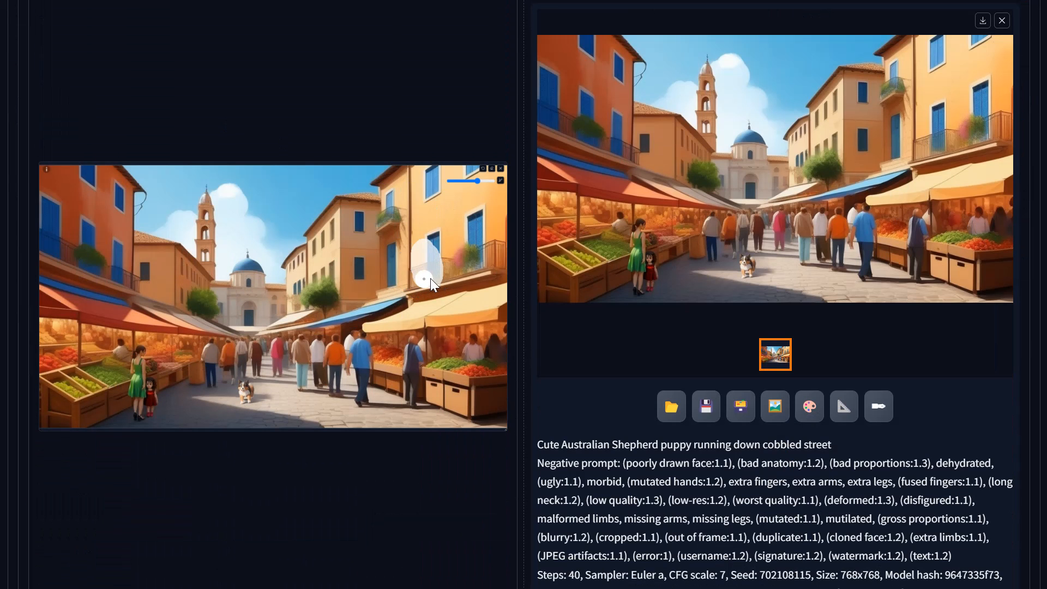
{"action": "scroll", "coordinate": [276, 316], "scroll_direction": "down", "scroll_amount": 7}
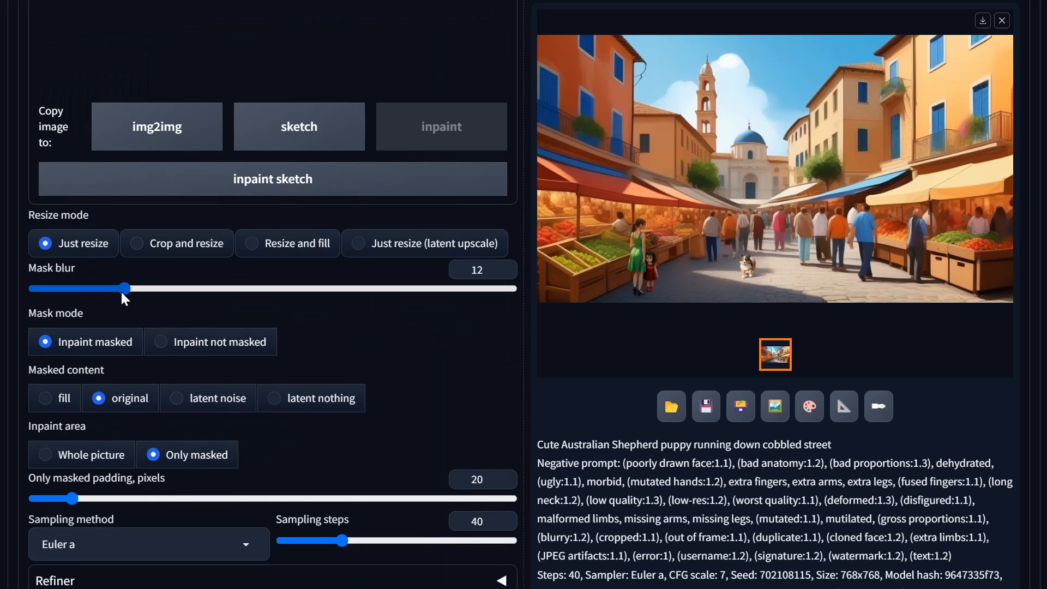
{"action": "left_click_drag", "start_coordinate": [125, 289], "coordinate": [96, 294]}
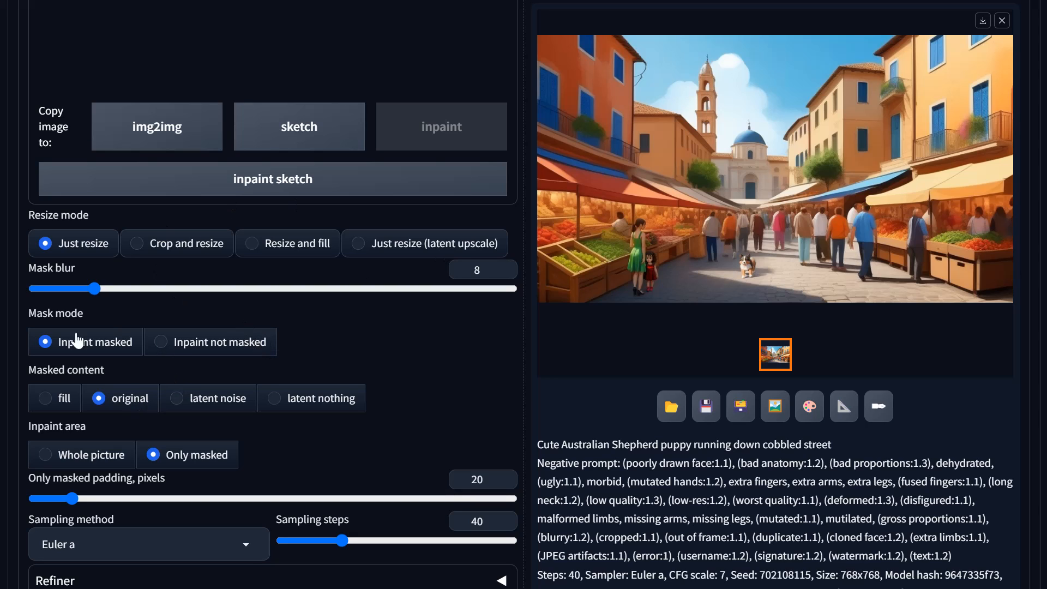
- Set both the output width and height to 768 for the balcony inpaint
{"action": "scroll", "coordinate": [116, 413], "scroll_direction": "down", "scroll_amount": 3}
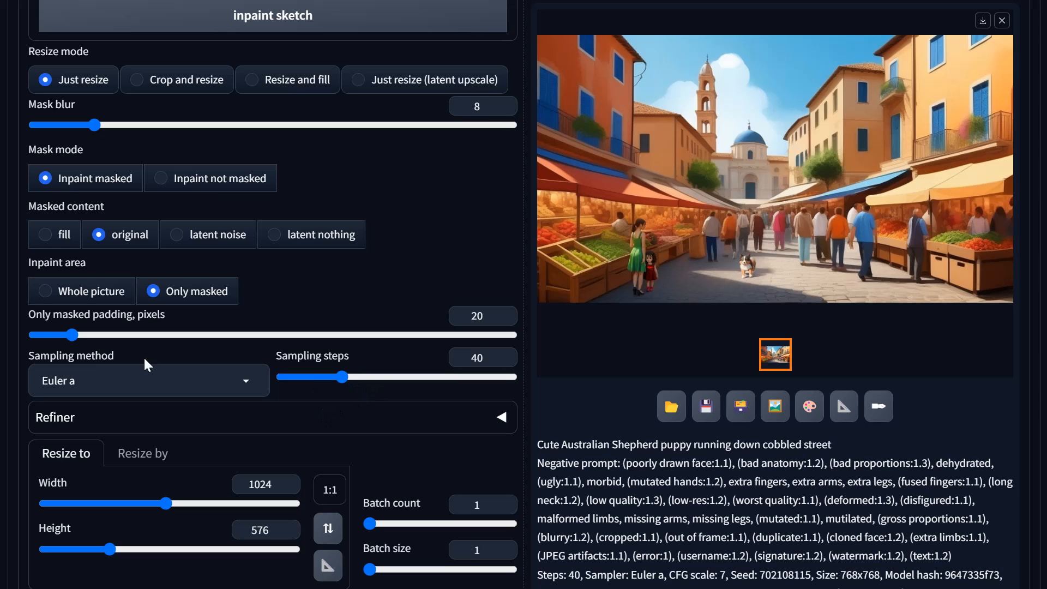
{"action": "scroll", "coordinate": [310, 426], "scroll_direction": "down", "scroll_amount": 3}
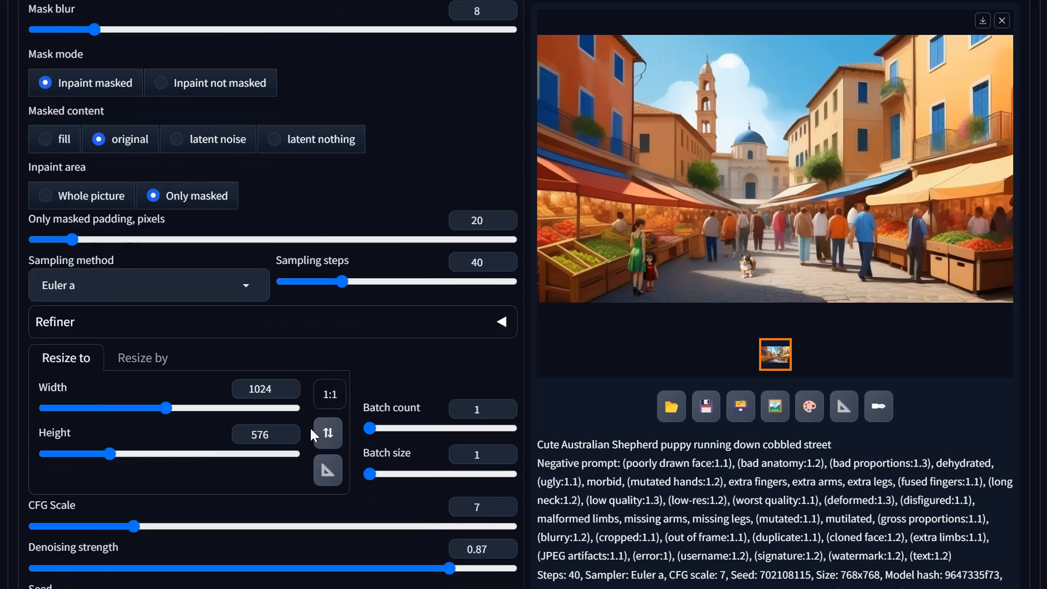
{"action": "left_click_drag", "start_coordinate": [166, 340], "coordinate": [136, 346]}
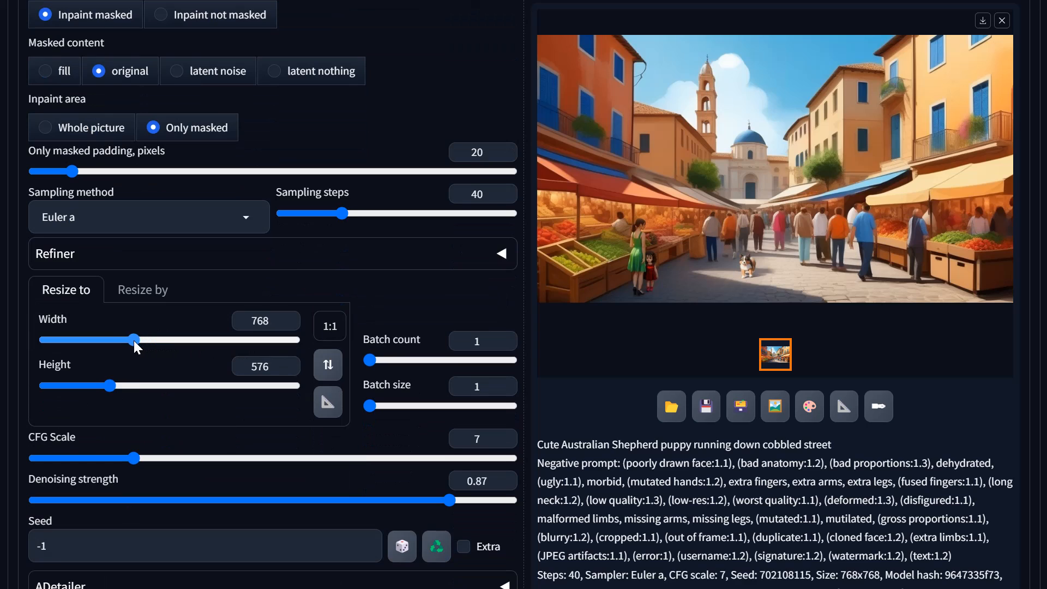
{"action": "left_click", "coordinate": [133, 385]}
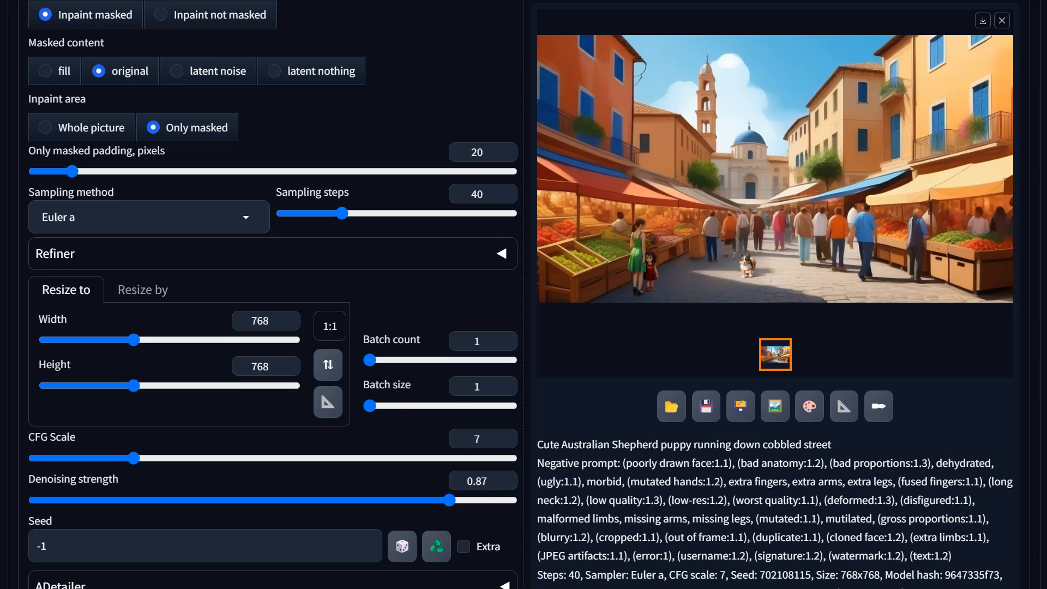
- Generate the girl on the masked balcony area and examine the resulting image at full size
{"action": "scroll", "coordinate": [922, 489], "scroll_direction": "up", "scroll_amount": 20}
{"action": "key", "text": "ctrl+Return"}
{"action": "scroll", "coordinate": [835, 426], "scroll_direction": "down", "scroll_amount": 3}
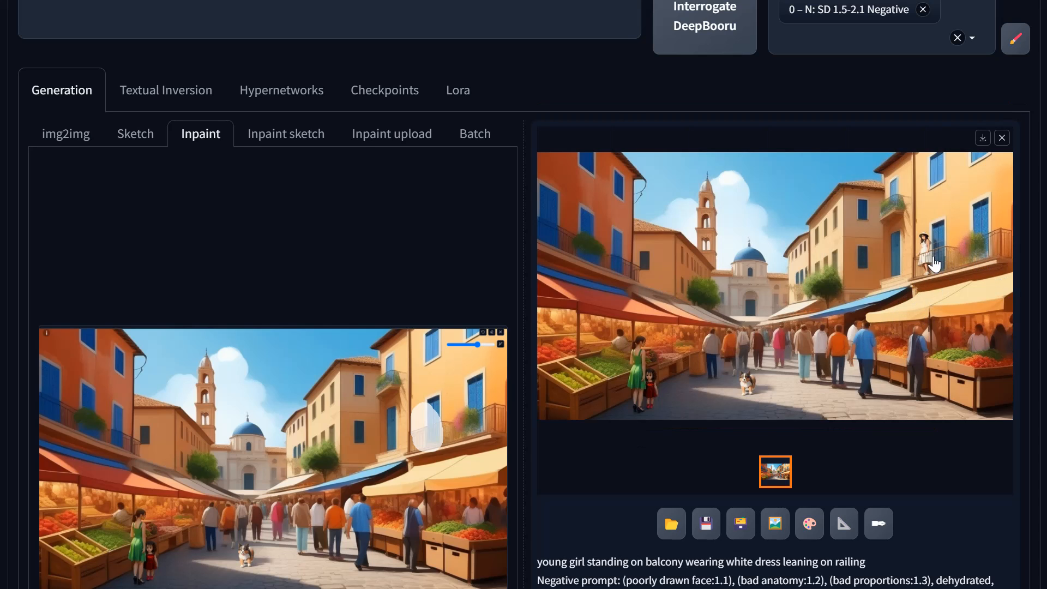
{"action": "left_click", "coordinate": [933, 268]}
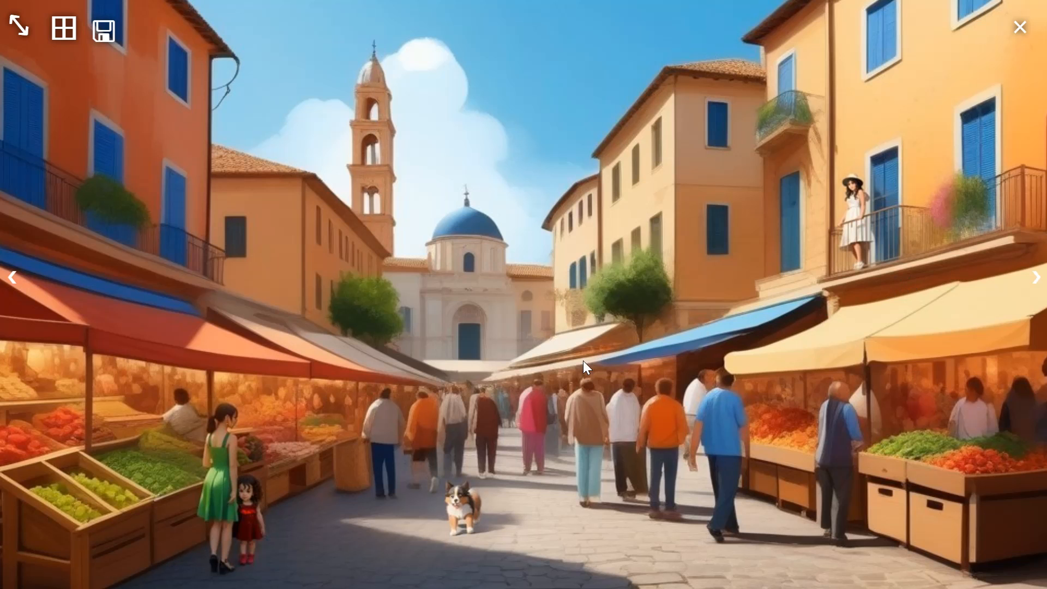
{"action": "left_click", "coordinate": [512, 388]}
- Set the only-masked padding to 32 pixels for the balcony girl
{"action": "scroll", "coordinate": [146, 409], "scroll_direction": "down", "scroll_amount": 12}
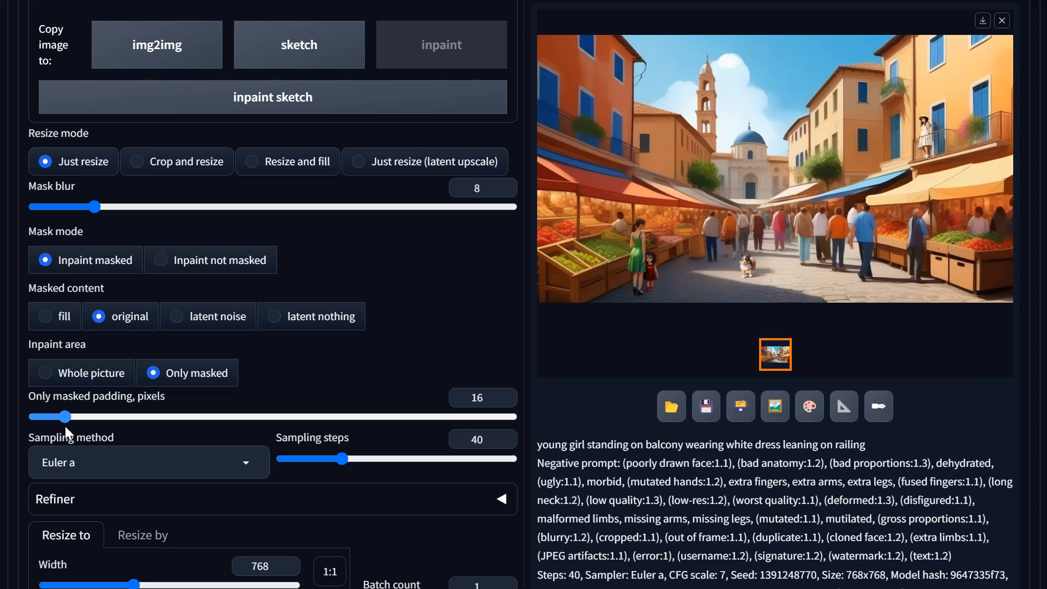
{"action": "left_click_drag", "start_coordinate": [64, 427], "coordinate": [139, 424]}
{"action": "left_click_drag", "start_coordinate": [98, 427], "coordinate": [94, 427]}
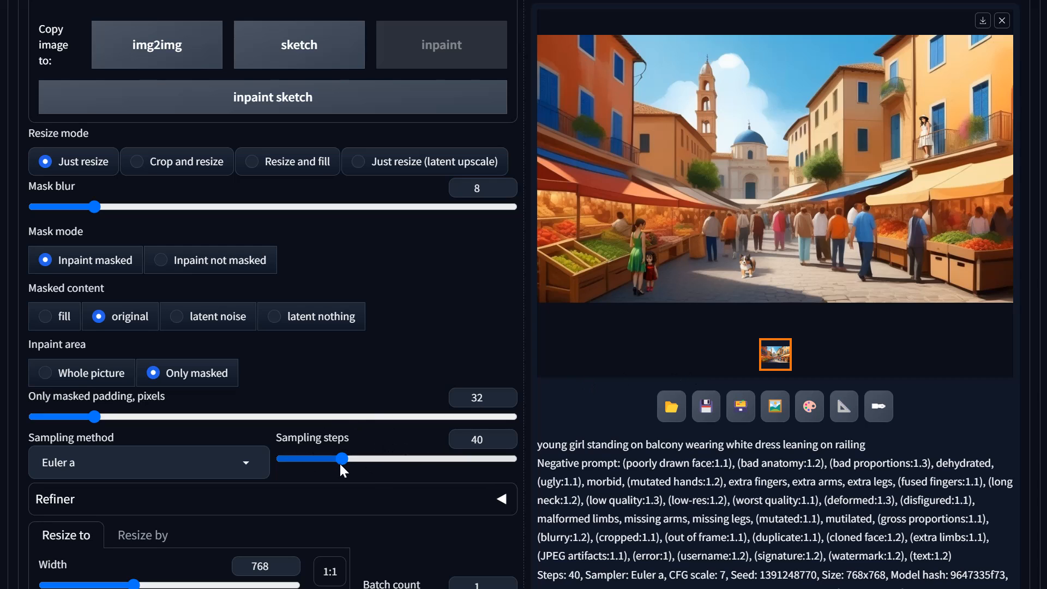
- Regenerate the girl on the balcony with the changed padding, keeping the same mask and prompt
{"action": "scroll", "coordinate": [577, 293], "scroll_direction": "up", "scroll_amount": 9}
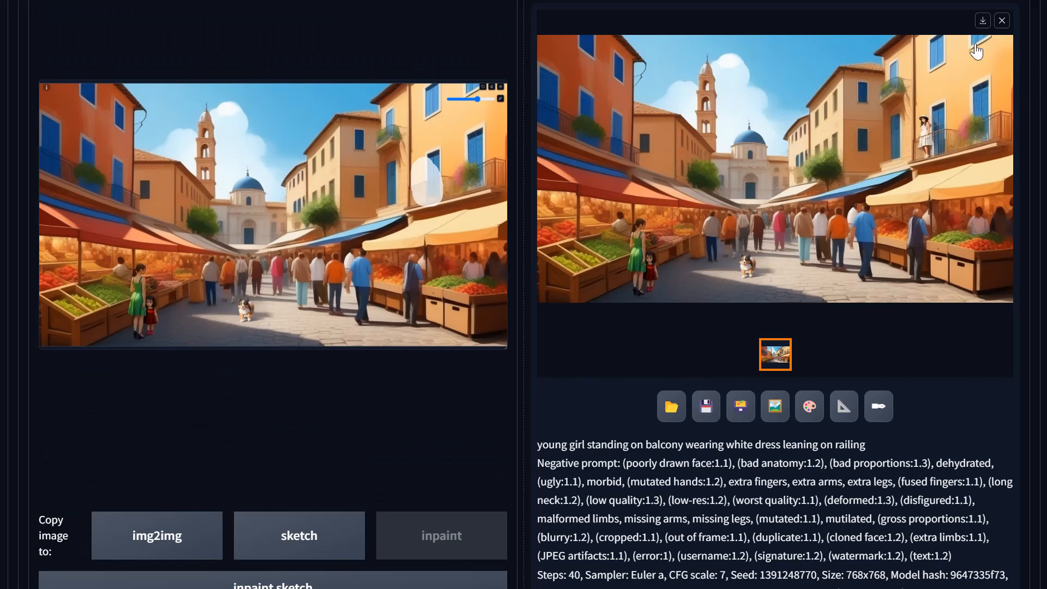
{"action": "scroll", "coordinate": [952, 127], "scroll_direction": "up", "scroll_amount": 9}
{"action": "left_click", "coordinate": [872, 166]}
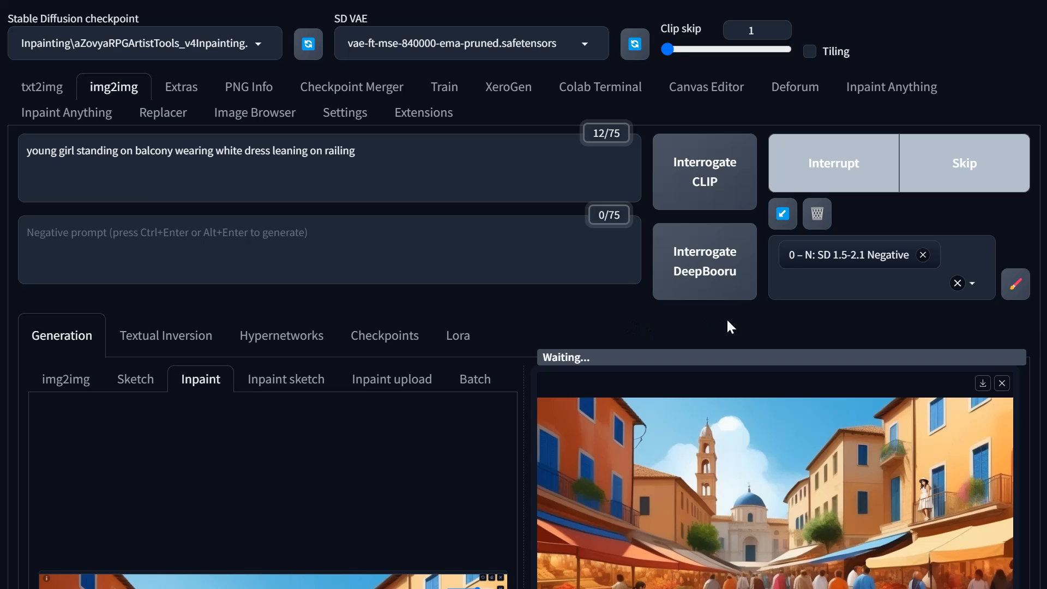
{"action": "scroll", "coordinate": [721, 316], "scroll_direction": "down", "scroll_amount": 5}
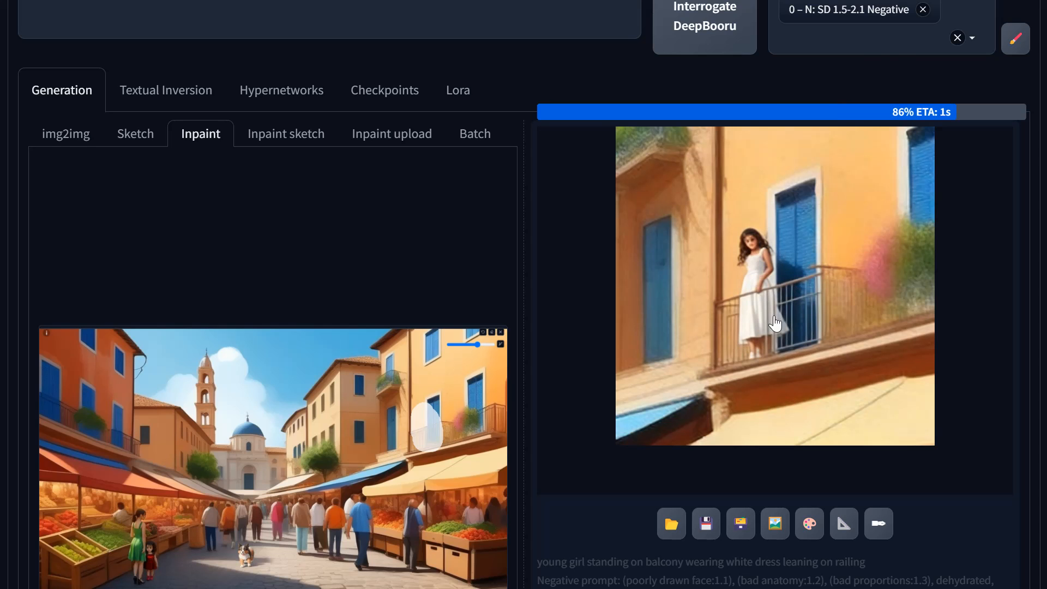
- Set the only-masked padding to 52 pixels and regenerate the girl on the balcony with the same mask and prompt
{"action": "scroll", "coordinate": [619, 294], "scroll_direction": "down", "scroll_amount": 10}
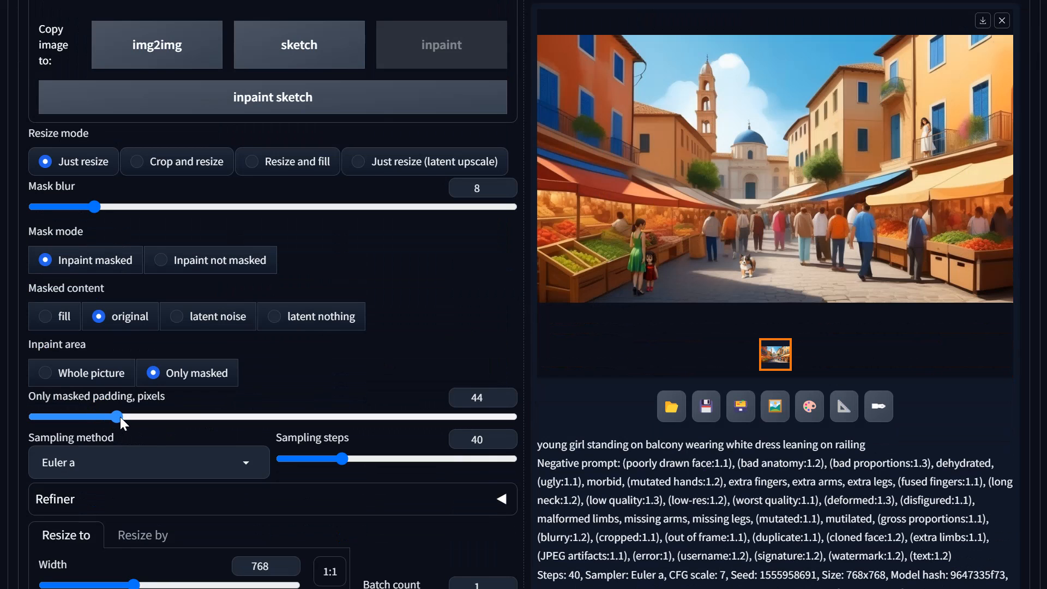
{"action": "scroll", "coordinate": [511, 310], "scroll_direction": "up", "scroll_amount": 10}
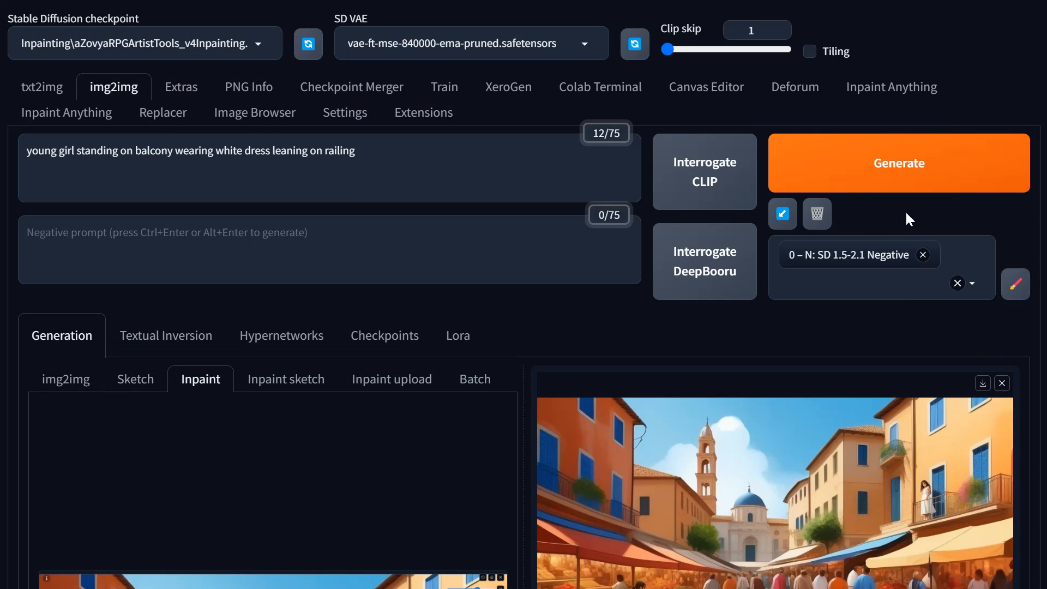
{"action": "left_click", "coordinate": [900, 164]}
{"action": "scroll", "coordinate": [709, 355], "scroll_direction": "down", "scroll_amount": 6}
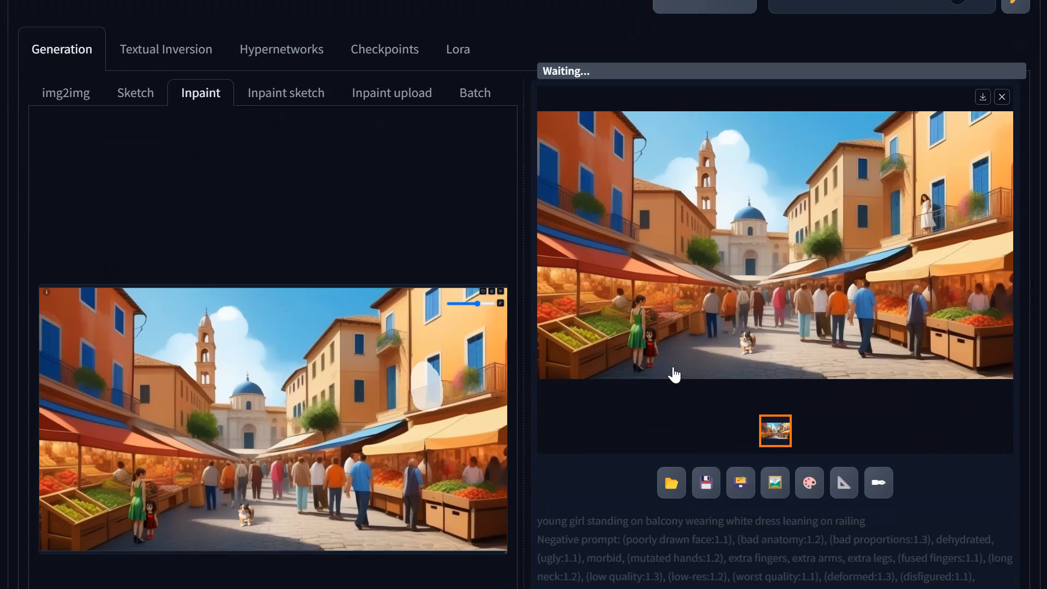
{"action": "scroll", "coordinate": [709, 337], "scroll_direction": "down", "scroll_amount": 10}
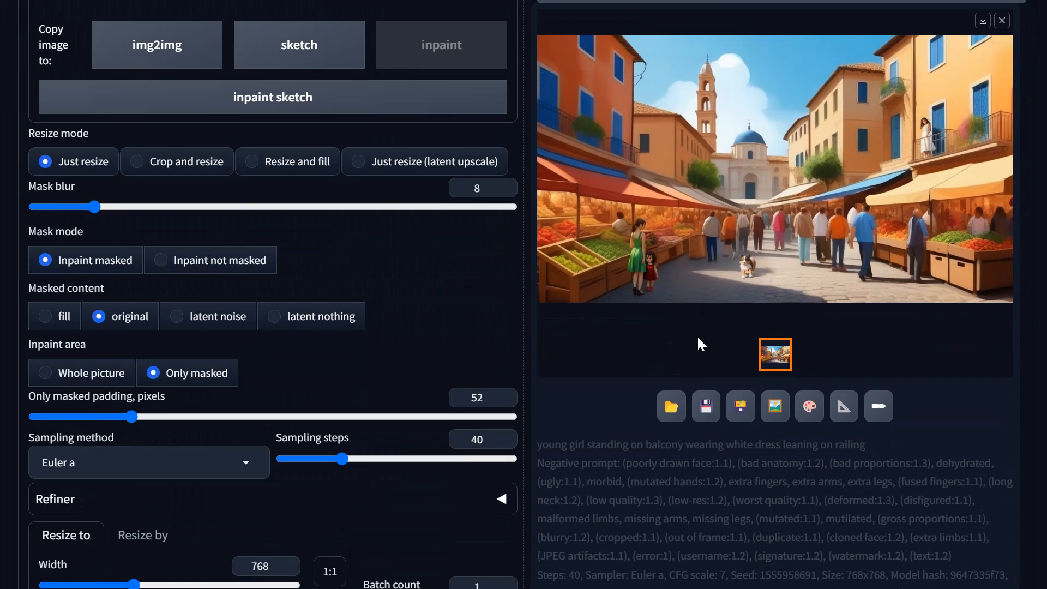
{"action": "scroll", "coordinate": [461, 454], "scroll_direction": "down", "scroll_amount": 6}
{"action": "scroll", "coordinate": [464, 450], "scroll_direction": "down", "scroll_amount": 5}
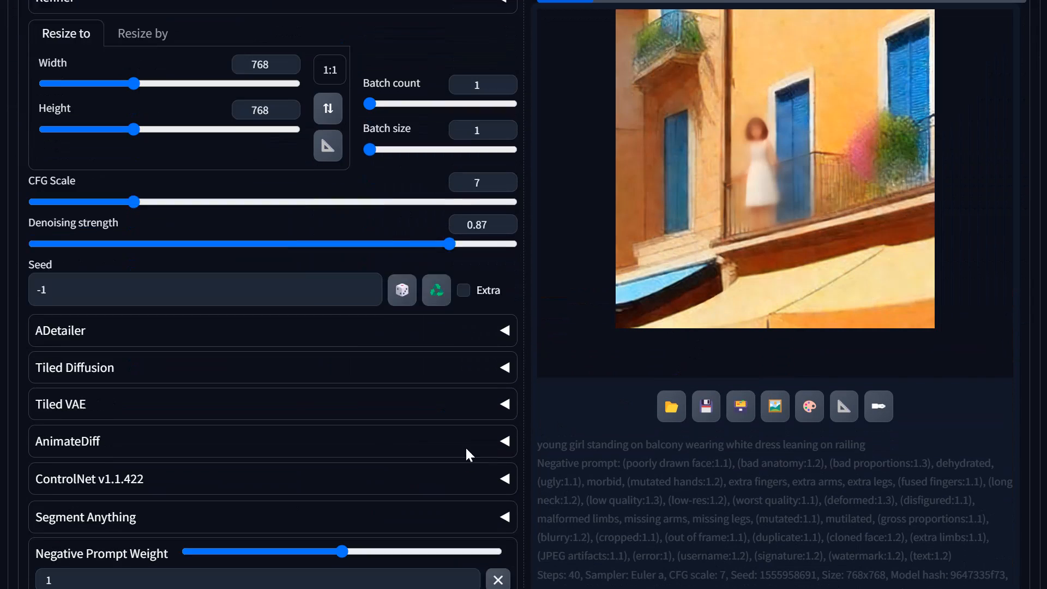
{"action": "scroll", "coordinate": [650, 297], "scroll_direction": "up", "scroll_amount": 9}
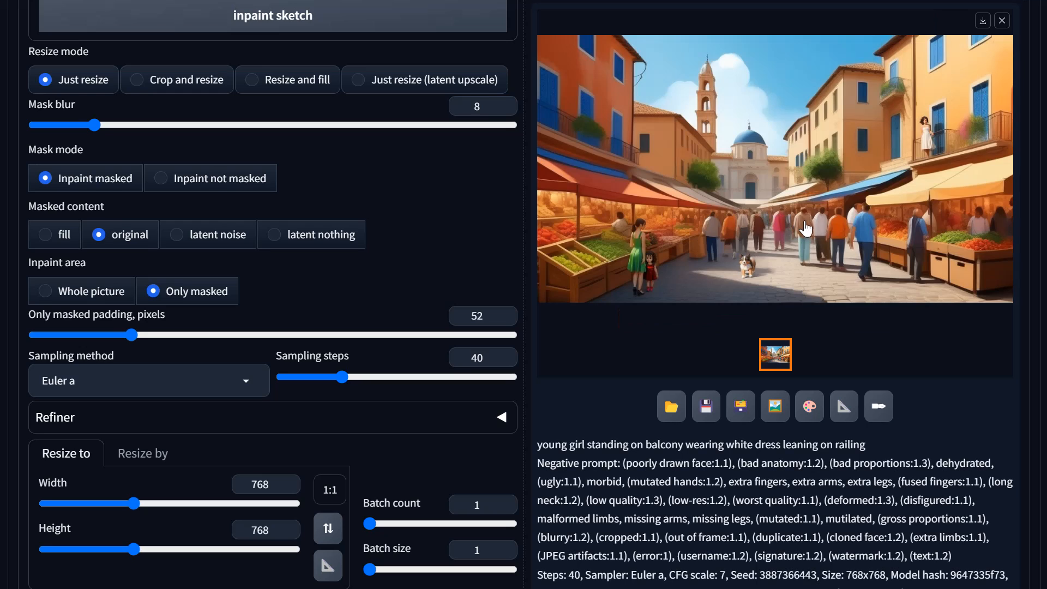
- Set the denoising strength to 0.75 and regenerate the girl in the masked balcony area
{"action": "scroll", "coordinate": [378, 464], "scroll_direction": "down", "scroll_amount": 3}
{"action": "left_click", "coordinate": [396, 499]}
{"action": "mouse_move", "coordinate": [396, 499]}
{"action": "left_mouse_down"}
{"action": "mouse_move", "coordinate": [376, 500]}
{"action": "mouse_move", "coordinate": [391, 500]}
{"action": "left_mouse_up"}
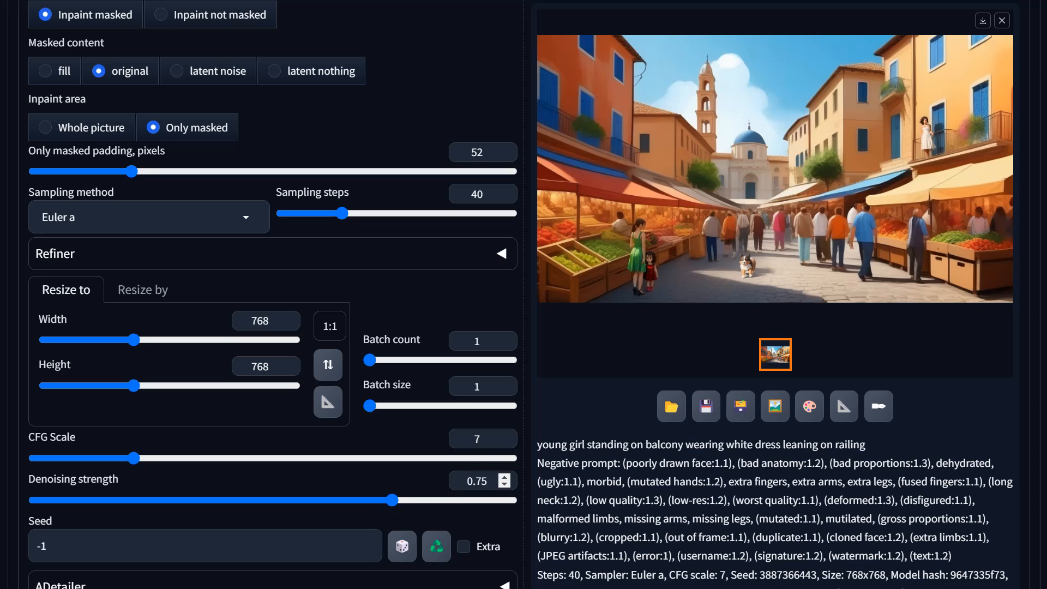
{"action": "scroll", "coordinate": [502, 480], "scroll_direction": "up", "scroll_amount": 10}
{"action": "scroll", "coordinate": [880, 262], "scroll_direction": "up", "scroll_amount": 4}
{"action": "left_click", "coordinate": [890, 25]}
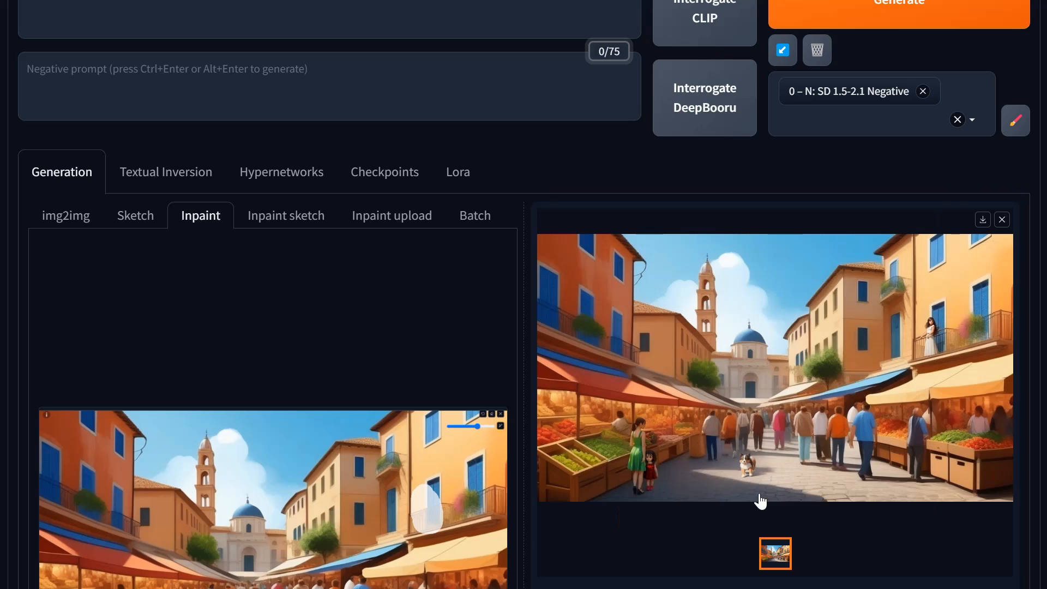
{"action": "scroll", "coordinate": [477, 327], "scroll_direction": "down", "scroll_amount": 3}
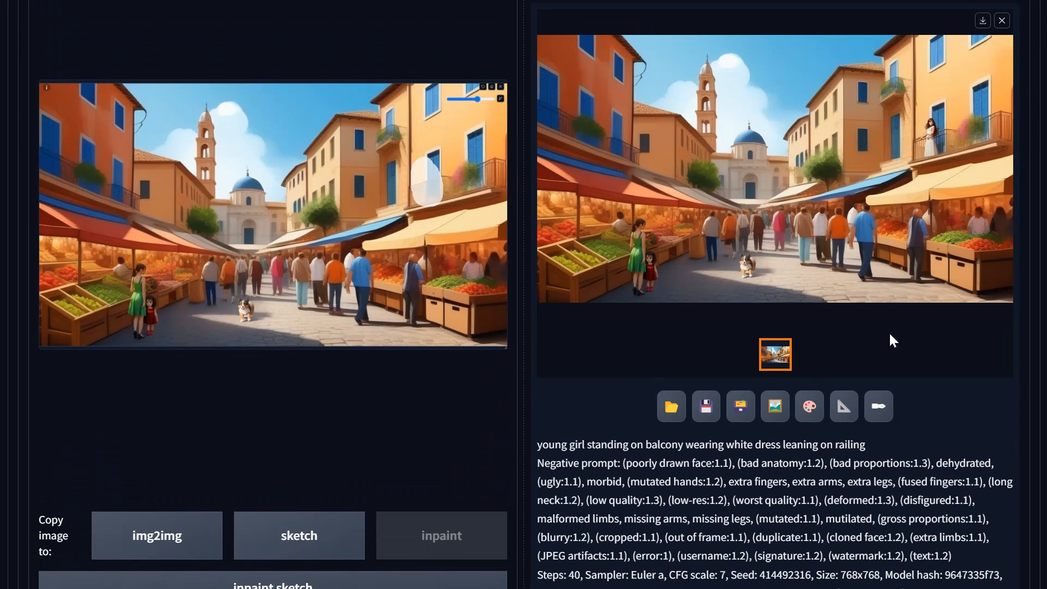
- Review the balcony inpaint's padding and denoising settings, and set the mask blur to 9
{"action": "scroll", "coordinate": [633, 410], "scroll_direction": "down", "scroll_amount": 10}
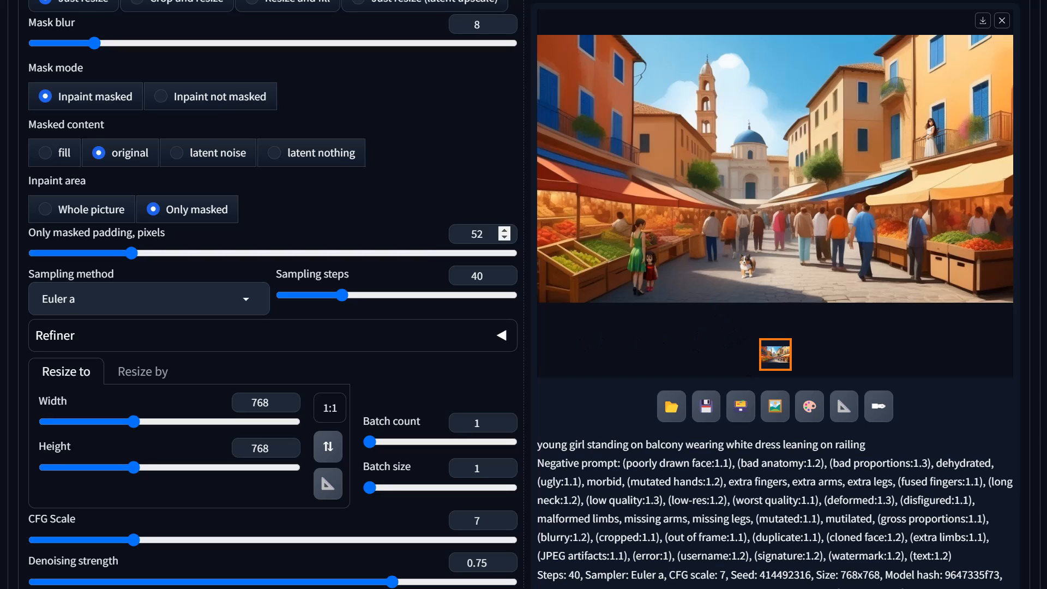
{"action": "scroll", "coordinate": [245, 526], "scroll_direction": "down", "scroll_amount": 3}
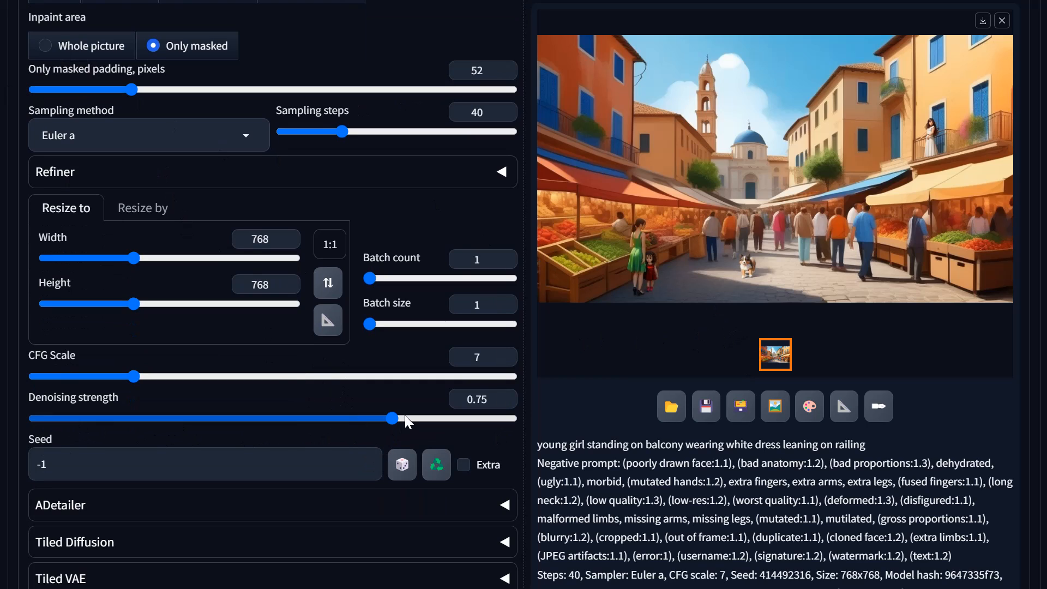
{"action": "scroll", "coordinate": [405, 414], "scroll_direction": "up", "scroll_amount": 5}
{"action": "left_click_drag", "start_coordinate": [94, 125], "coordinate": [86, 129]}
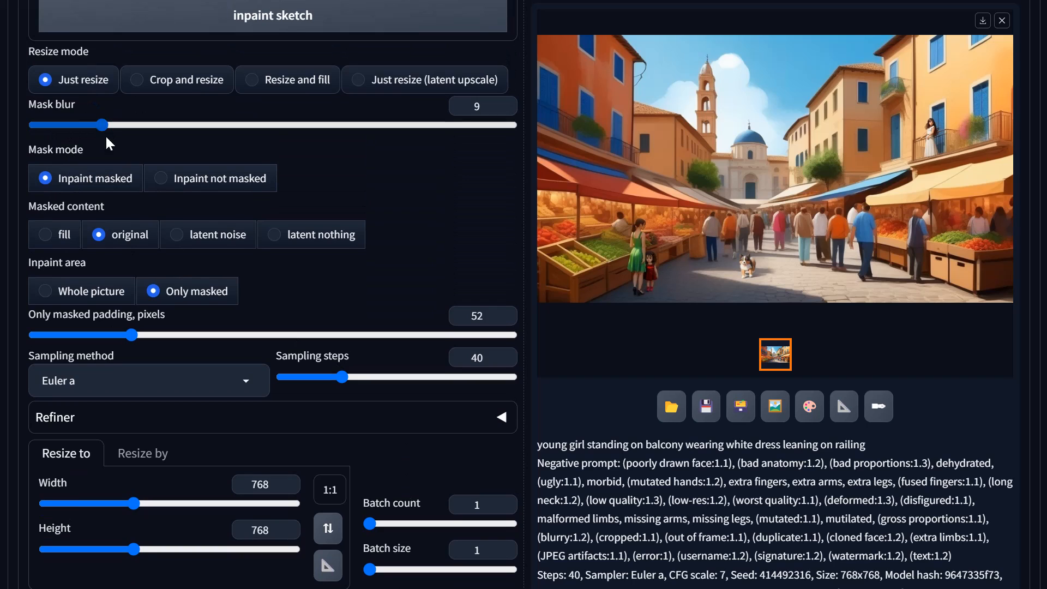
{"action": "scroll", "coordinate": [379, 274], "scroll_direction": "up", "scroll_amount": 15}
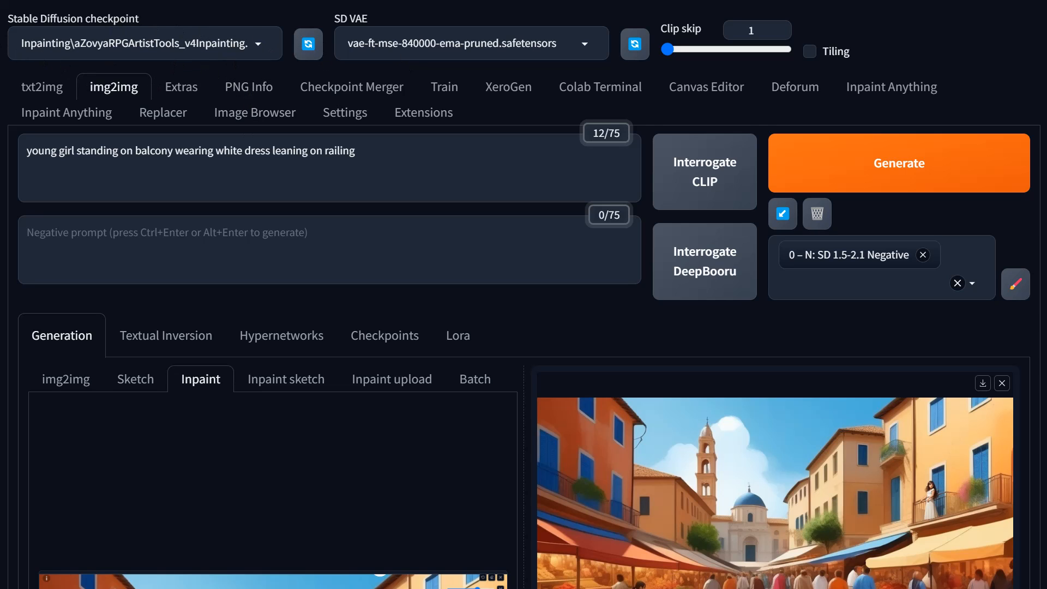
{"action": "scroll", "coordinate": [249, 96], "scroll_direction": "down", "scroll_amount": 7}
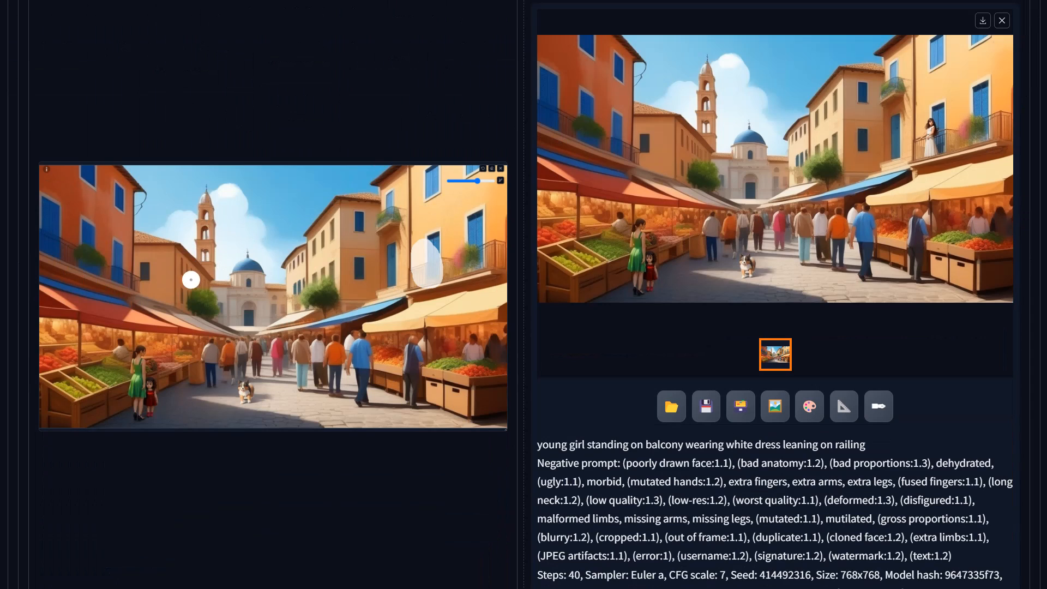